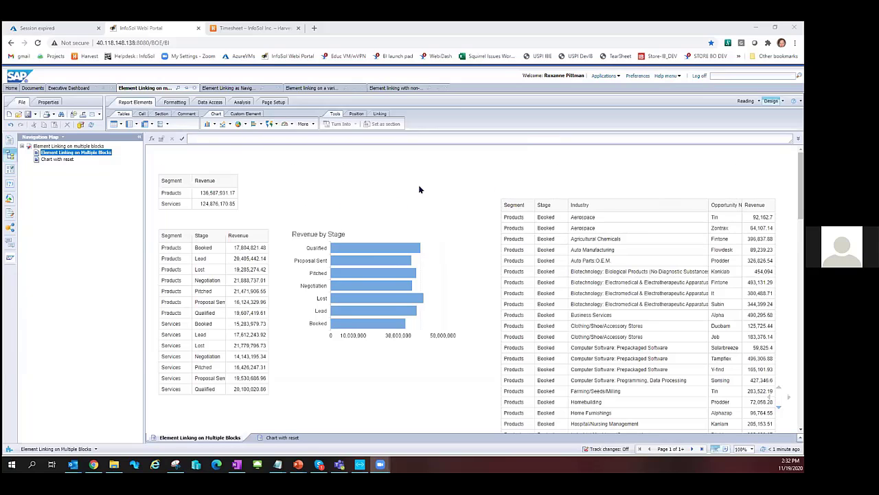
left_click(209, 204)
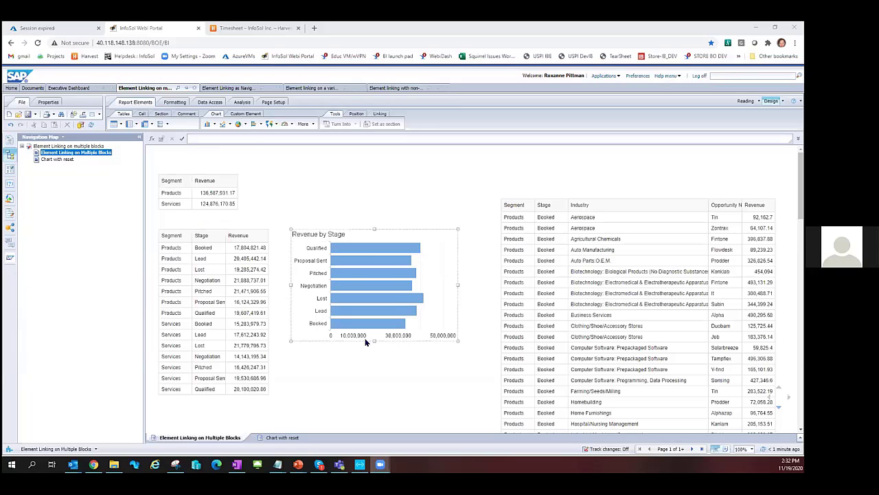
left_click(330, 249)
left_click(386, 188)
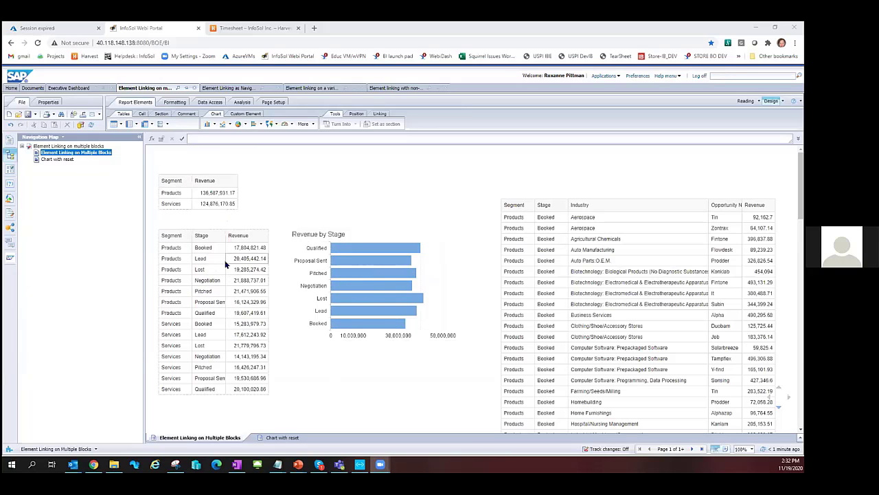
left_click(372, 284)
Start an element link on the Segment and Revenue summary table, using Segment as the single filtering object
left_click(238, 181)
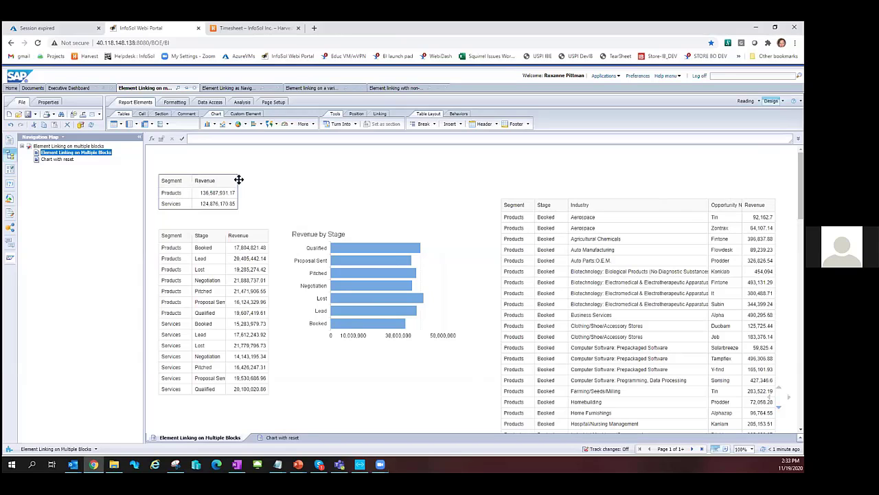
right_click(238, 180)
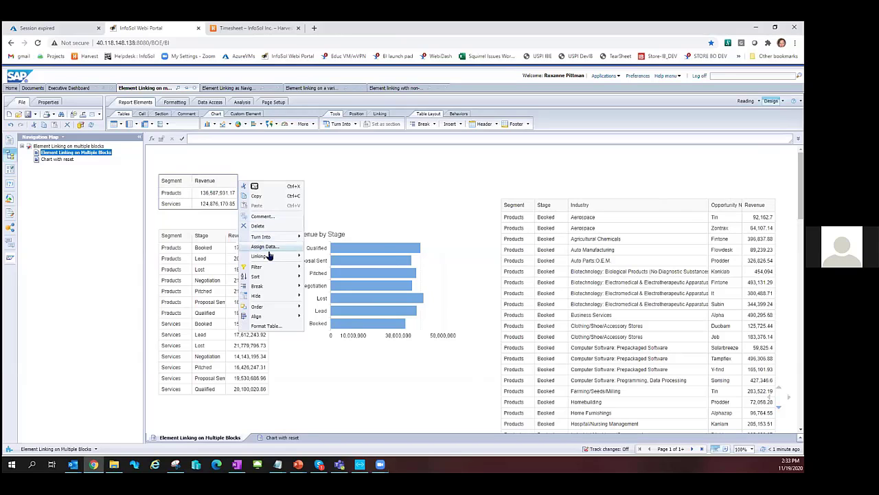
mouse_move(266, 256)
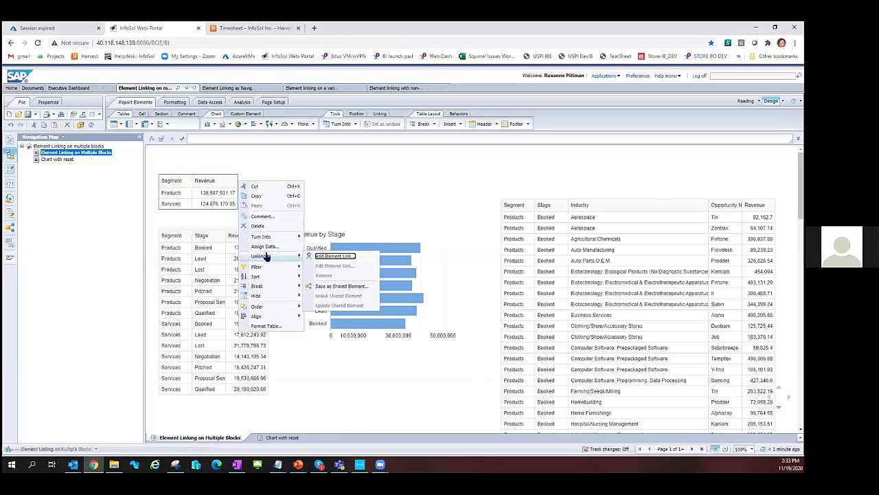
left_click(334, 255)
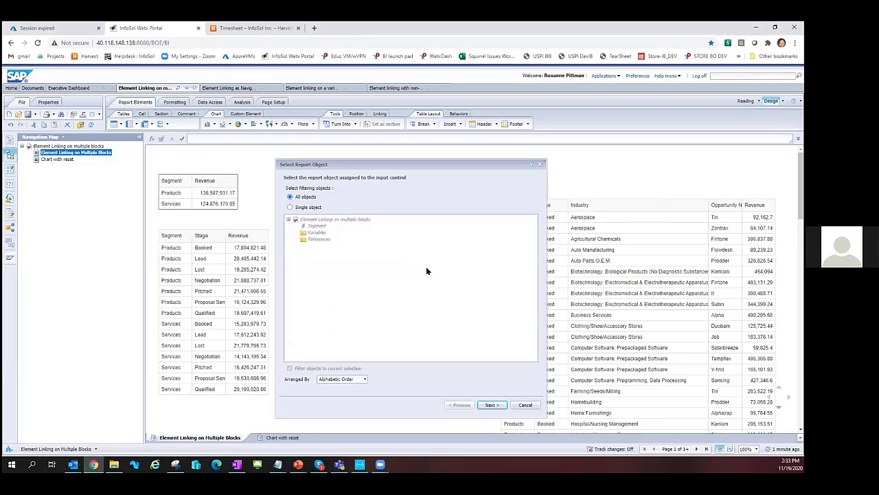
left_click(303, 208)
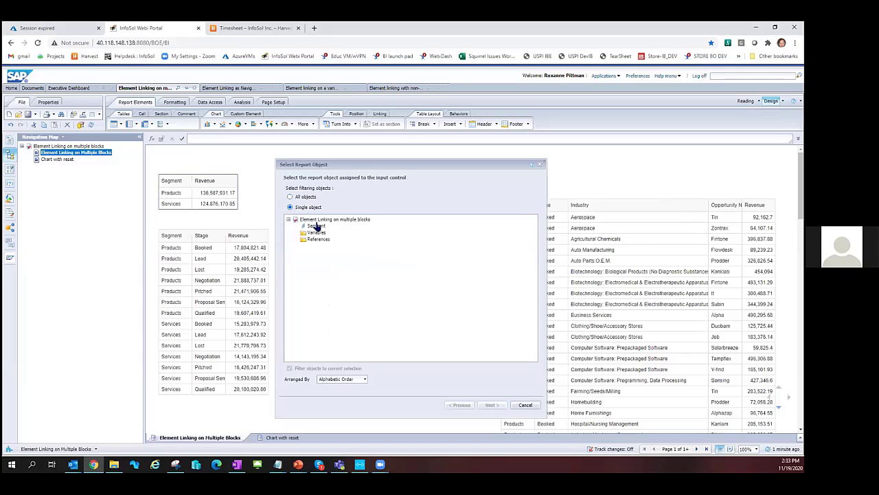
left_click(316, 226)
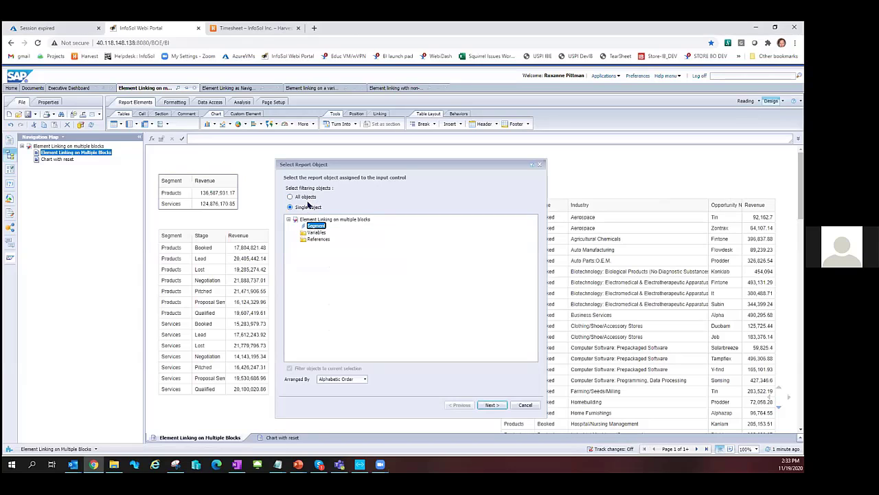
left_click(492, 405)
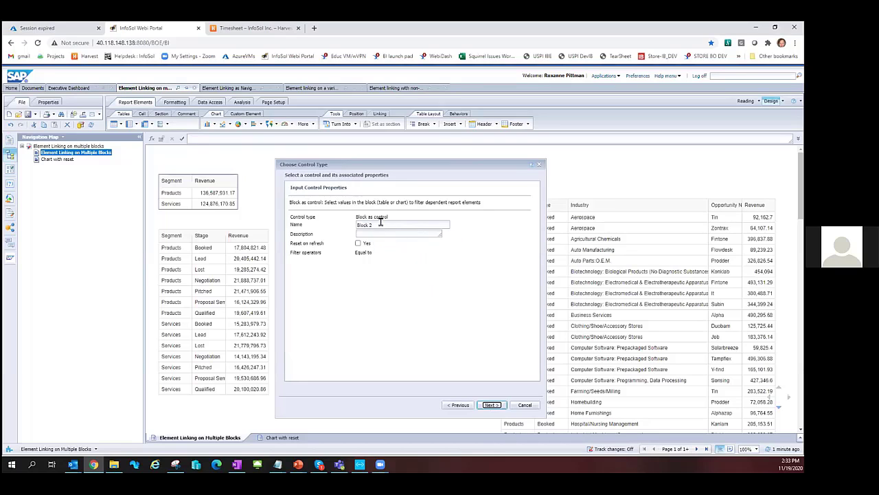
Accept the default control properties and assign the link to Revenue by Stage, Detail Table and Block 4 (1)
left_click(491, 406)
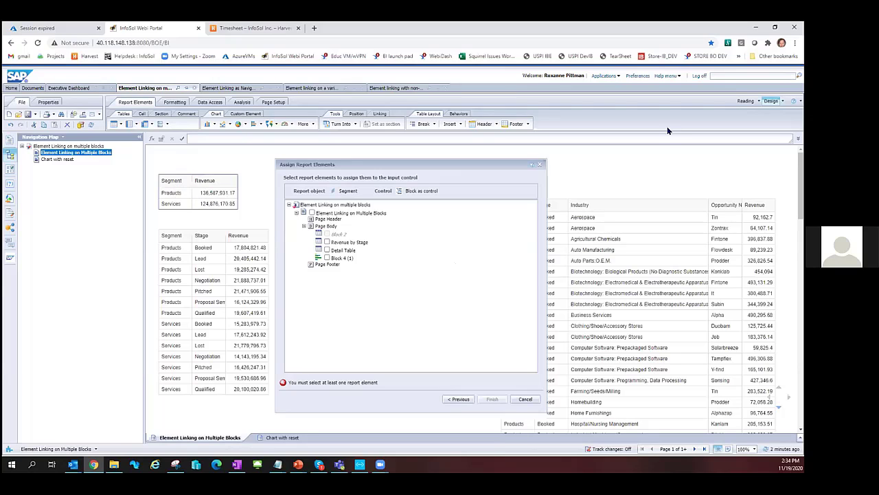
left_click(326, 242)
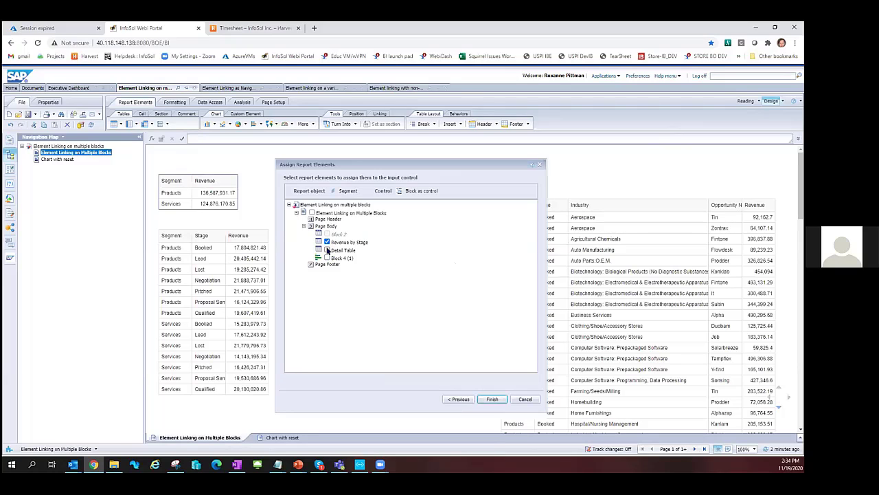
left_click(327, 250)
left_click(327, 257)
left_click(492, 400)
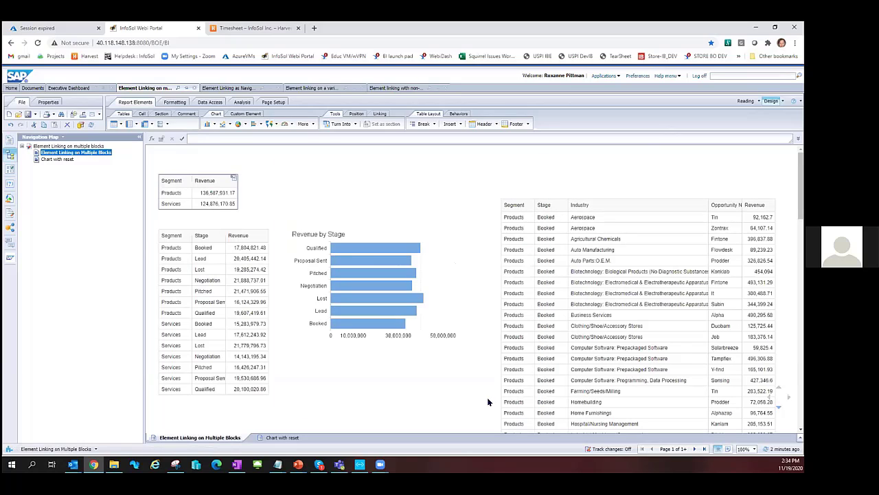
Test the link by filtering the report on the Services segment, and clear the filter from the Block 2 input control
left_click(171, 204)
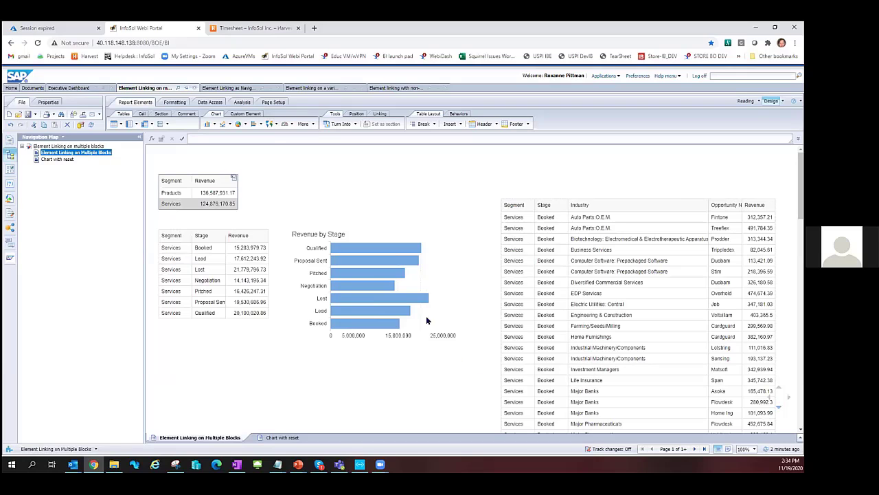
left_click(370, 245)
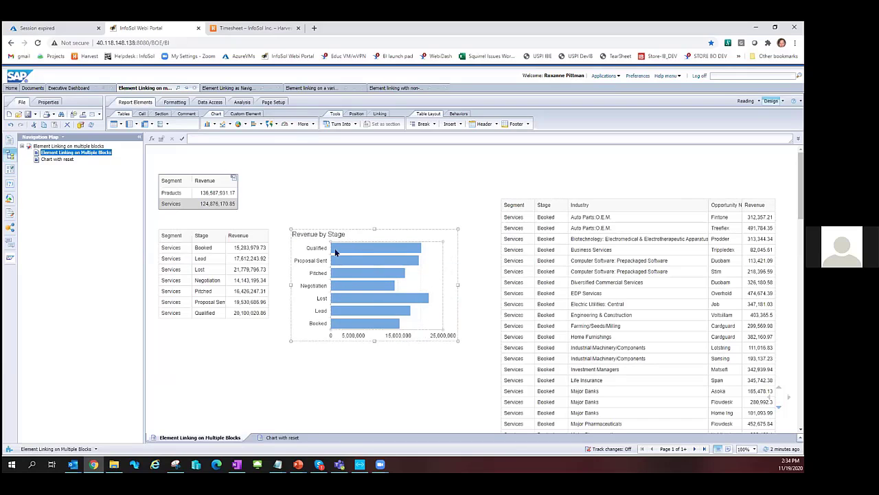
mouse_move(357, 252)
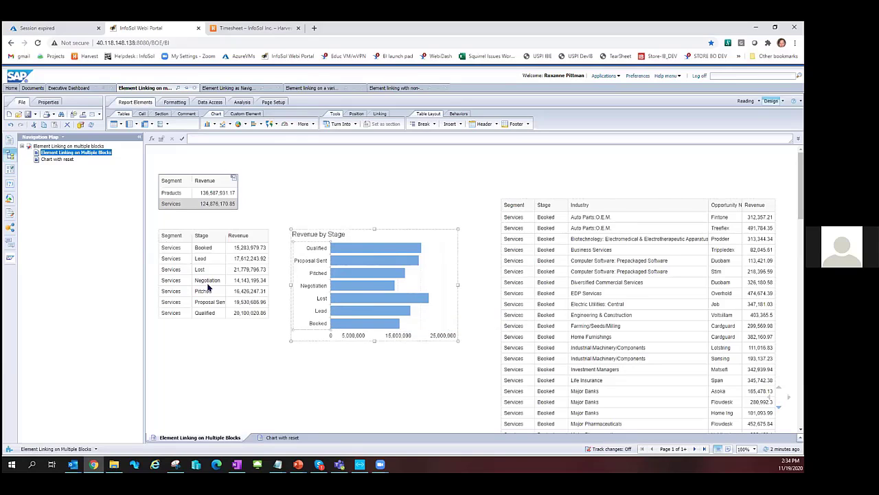
left_click(9, 172)
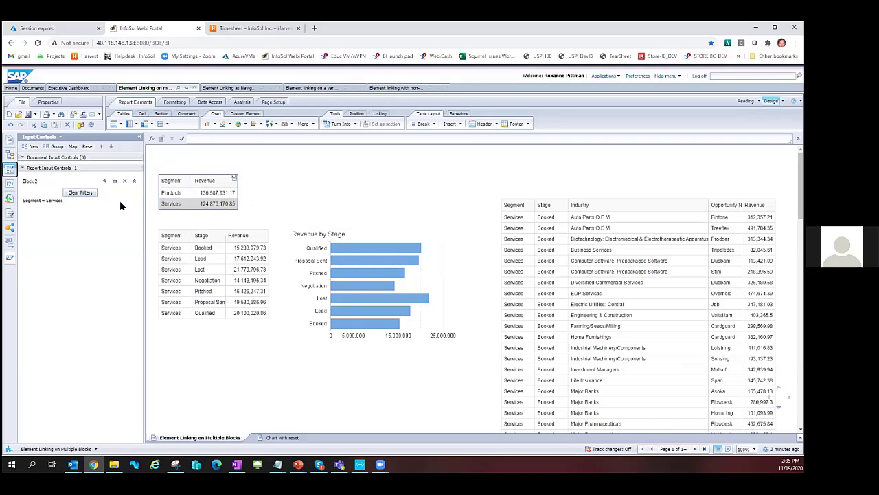
left_click(78, 194)
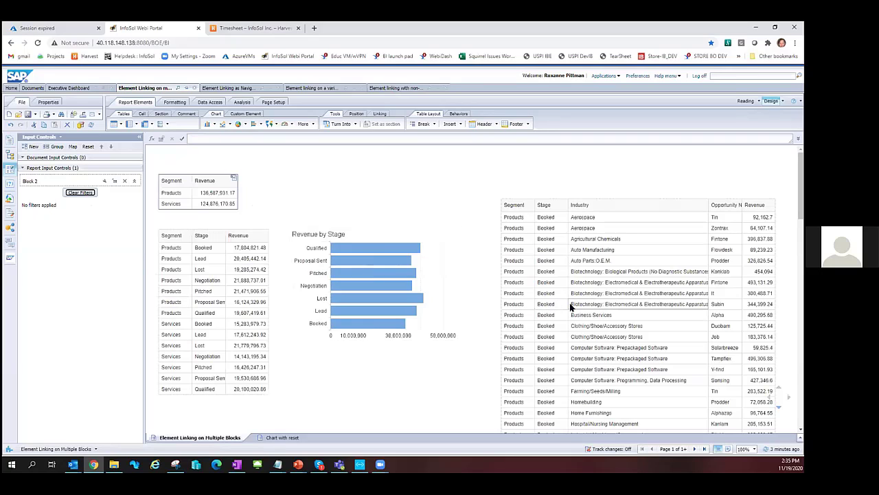
Filter the linked blocks on the Products segment and reset them through the summary table's own link options
left_click(175, 195)
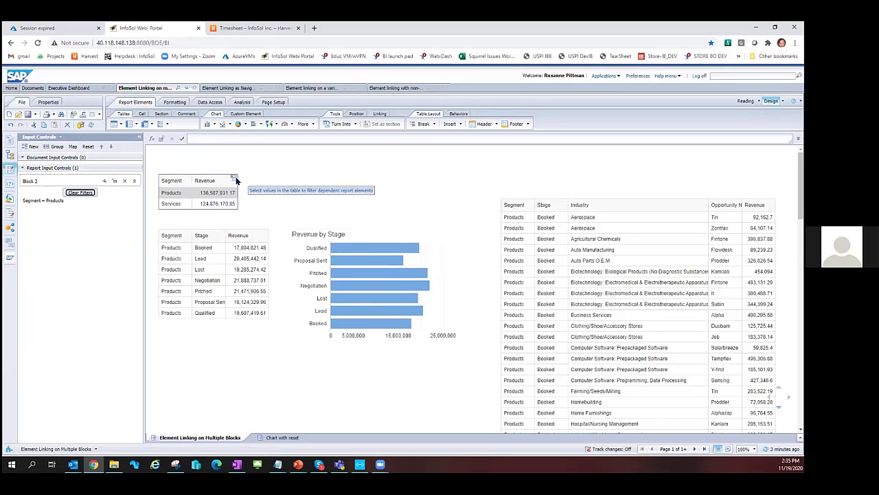
left_click(233, 178)
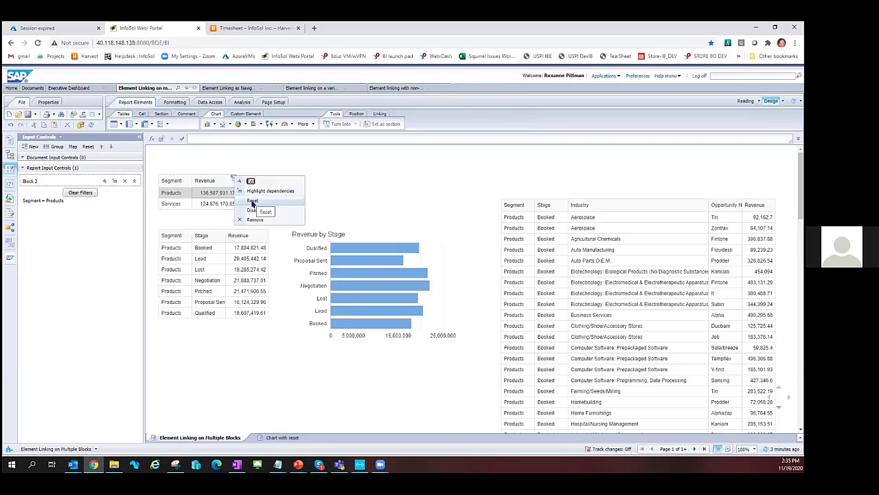
left_click(252, 201)
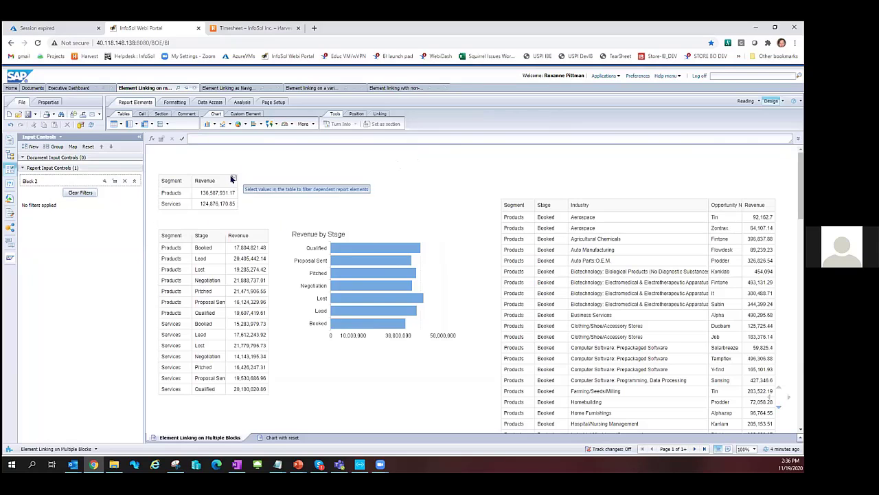
Clear the filters of the Block 2 input control and display the document's available objects
left_click(216, 204)
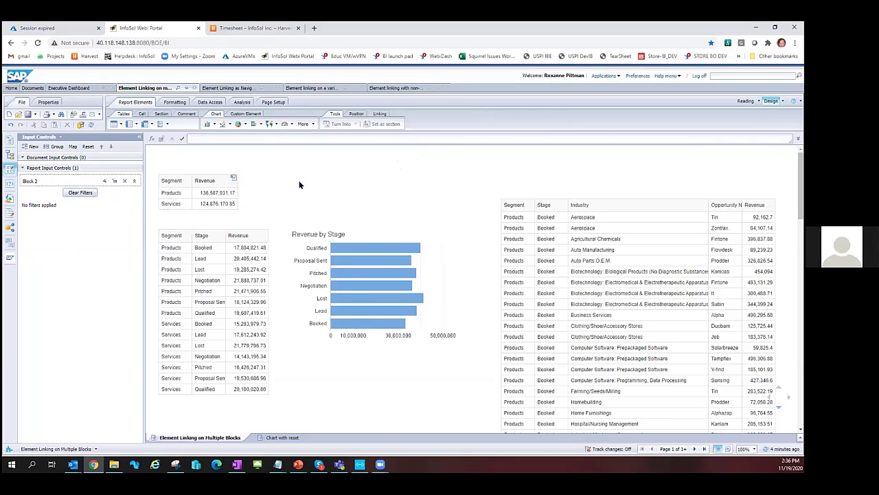
left_click(456, 276)
left_click(365, 190)
left_click(9, 198)
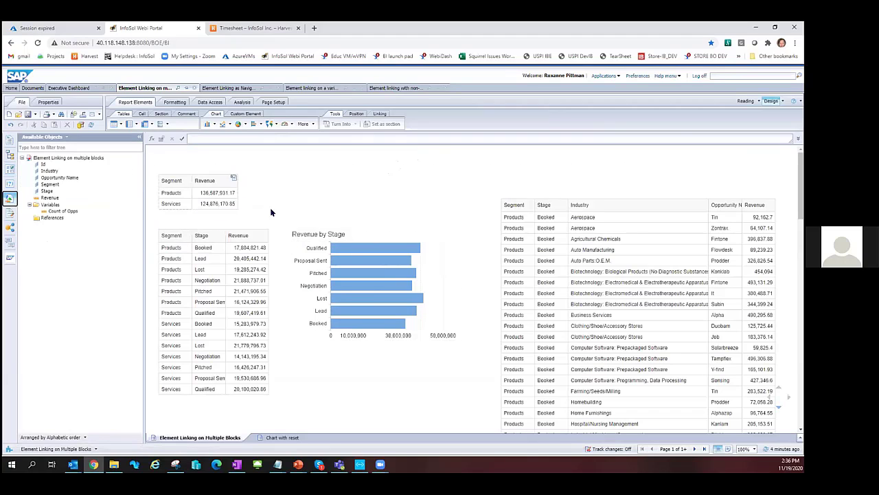
left_click(10, 169)
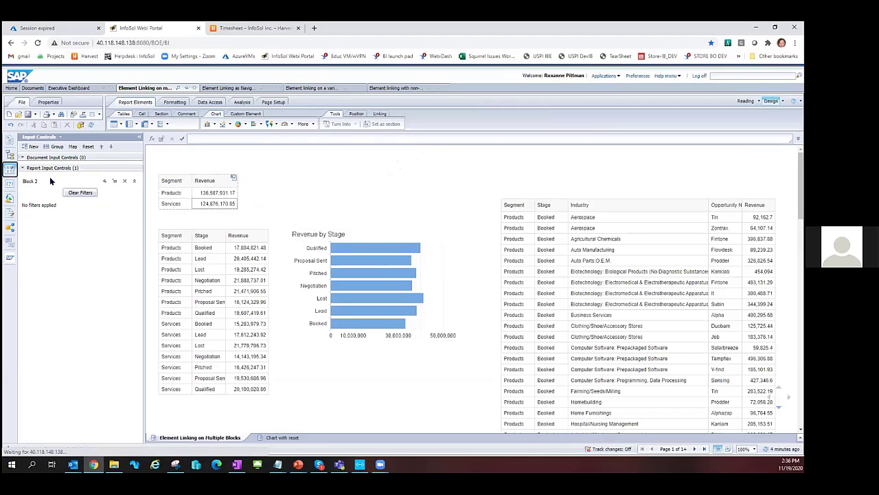
left_click(78, 193)
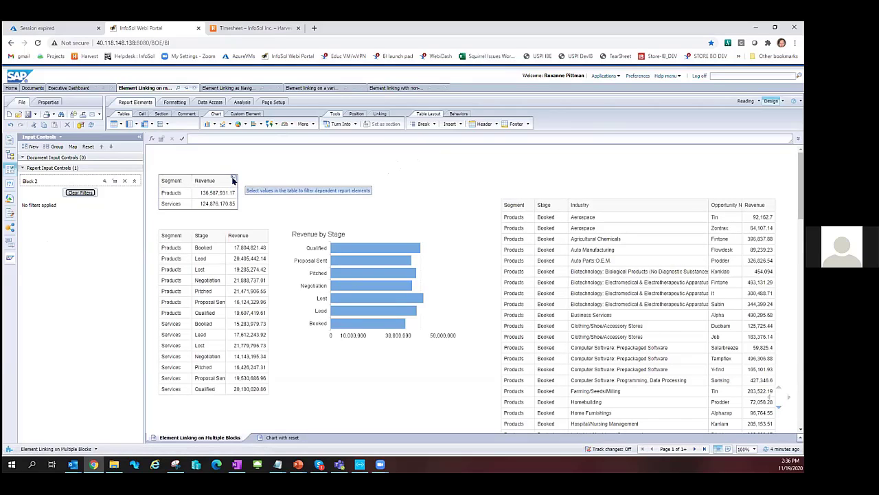
left_click(7, 198)
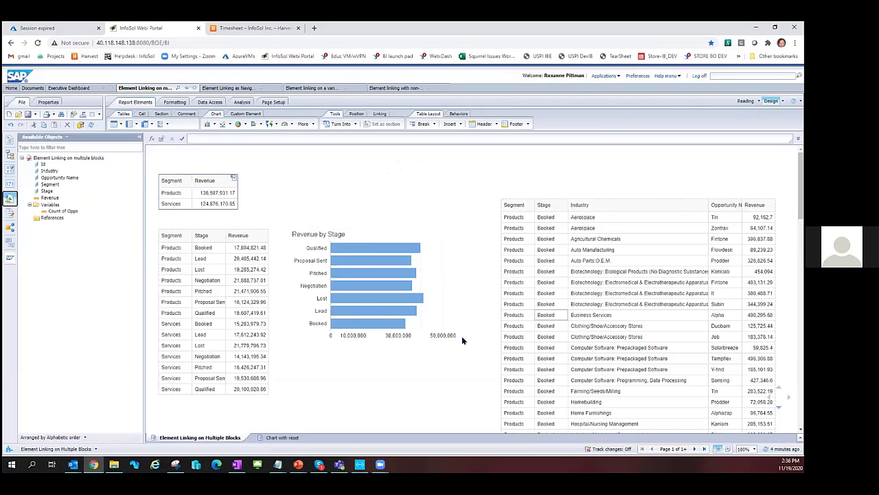
Filter the linked blocks by Products and by Services, resetting each filter from the summary table's header row
left_click(207, 194)
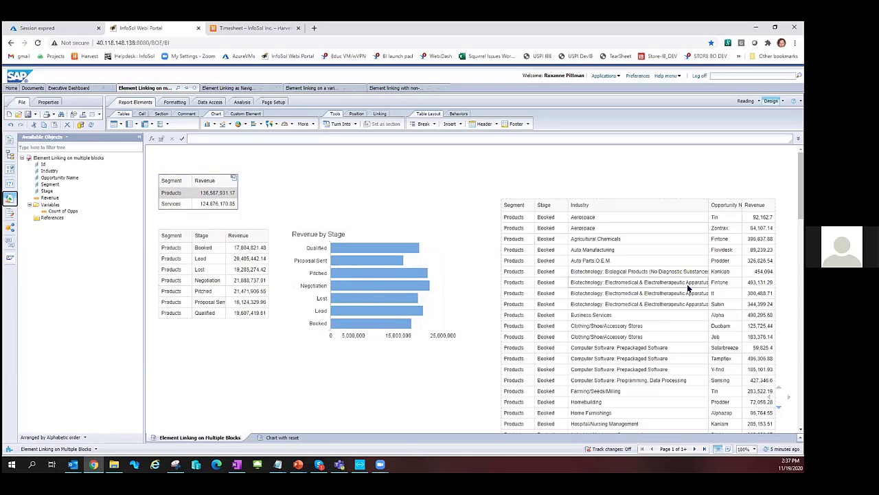
left_click(326, 291)
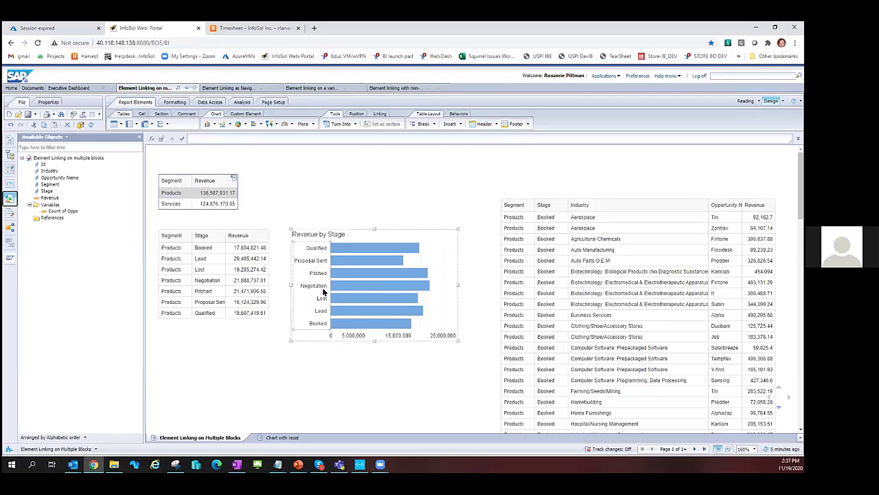
left_click(268, 259)
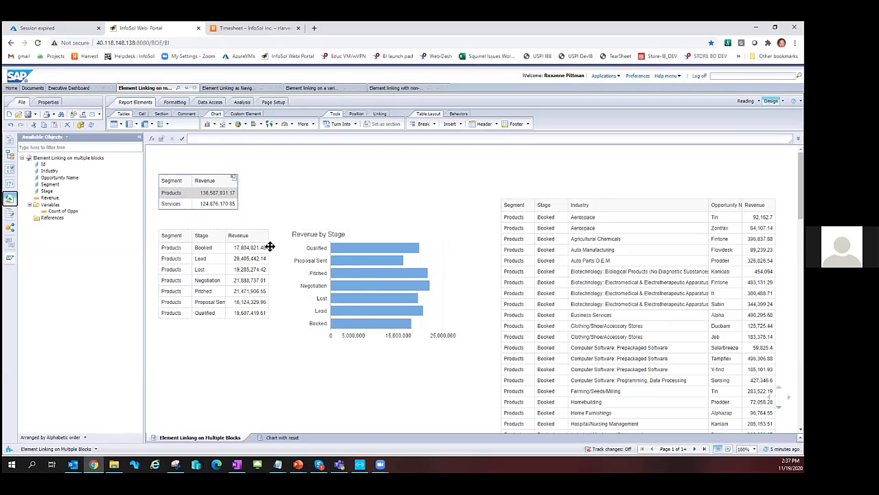
left_click(182, 181)
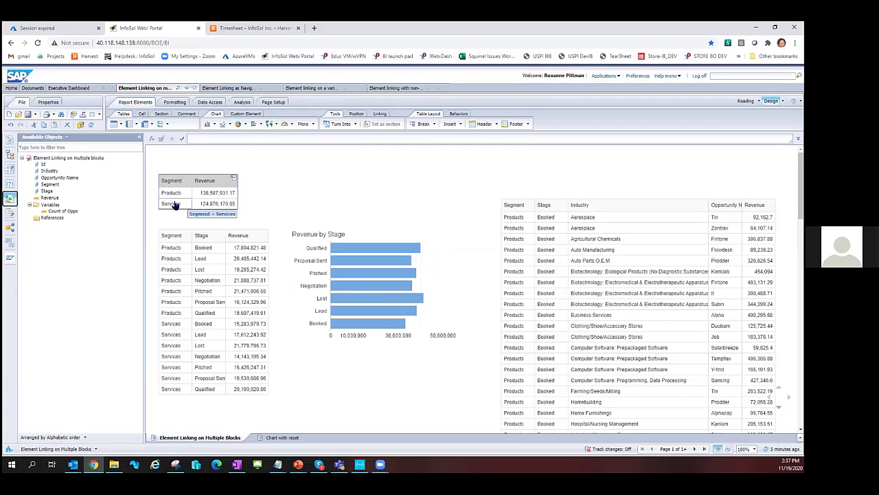
left_click(175, 204)
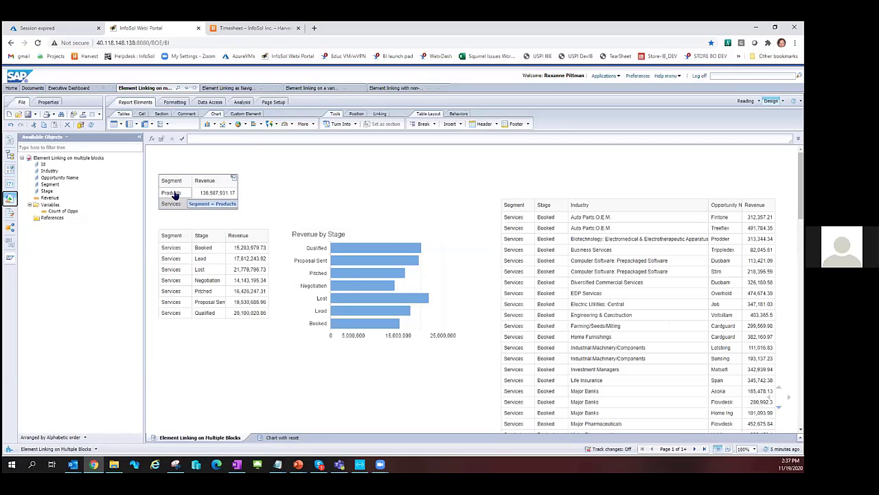
left_click(220, 178)
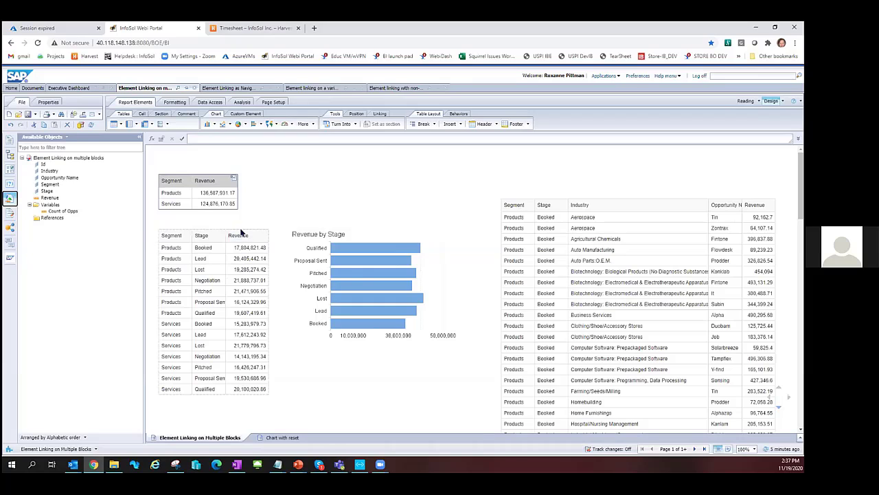
Add an element link to the segment-and-stage revenue table, using Stage as its single filtering object
left_click(351, 270)
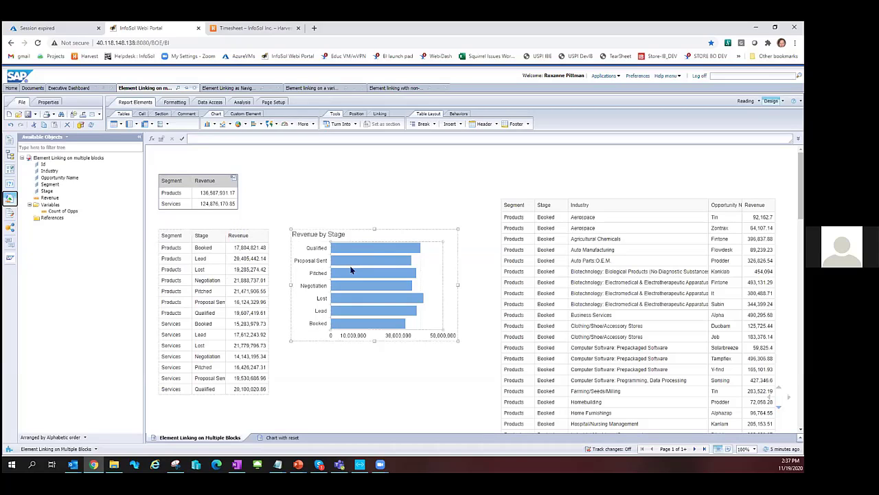
left_click(480, 292)
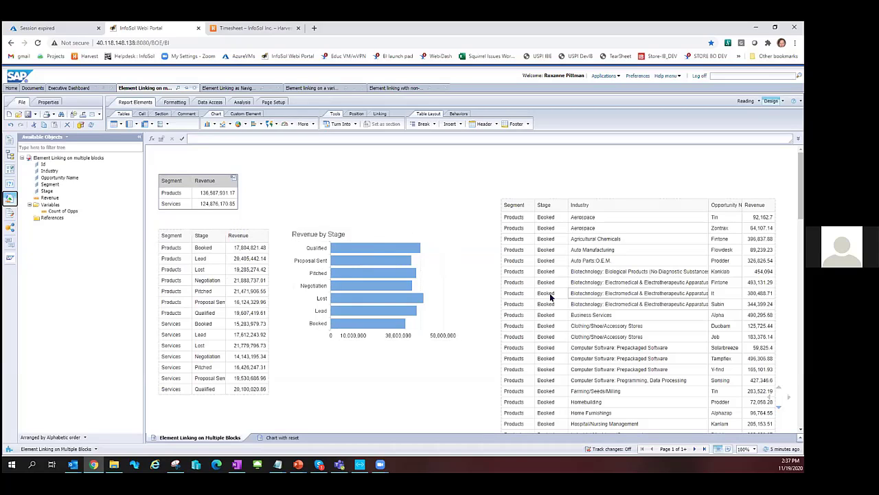
right_click(241, 230)
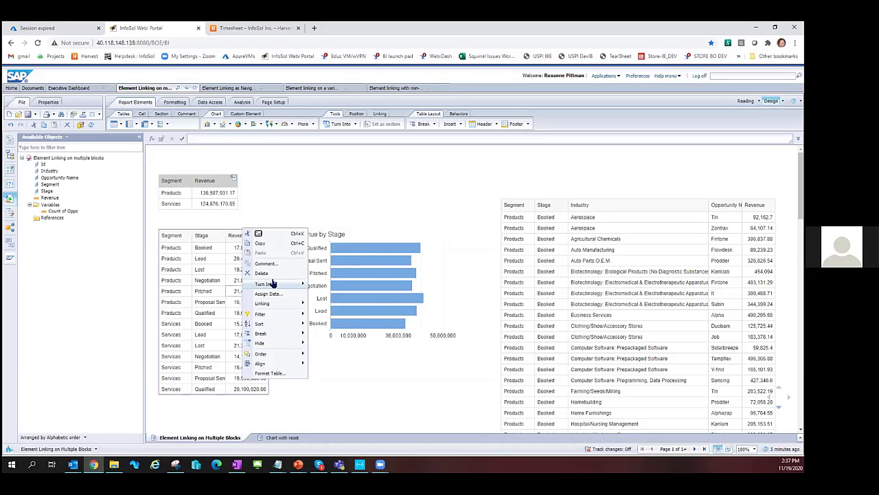
mouse_move(266, 303)
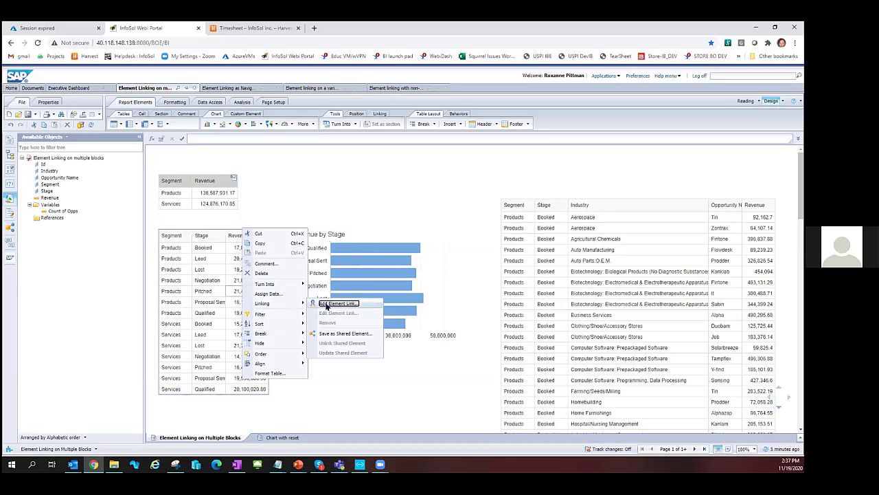
left_click(327, 304)
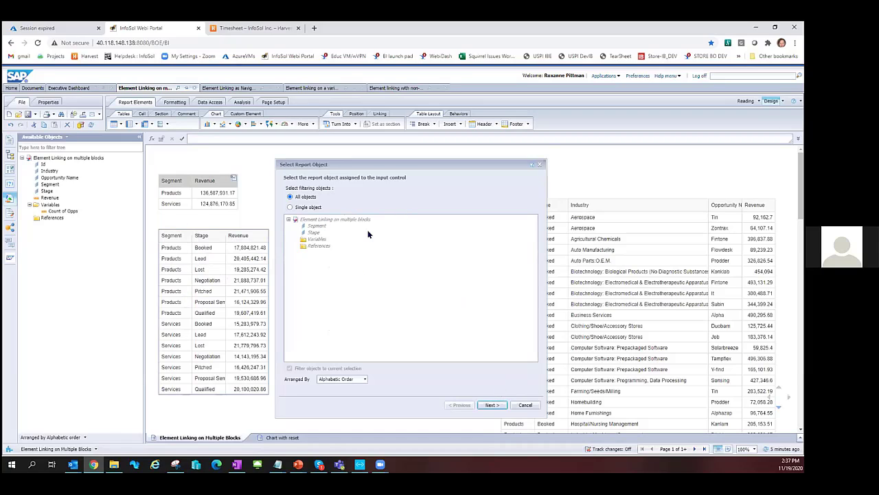
left_click(289, 206)
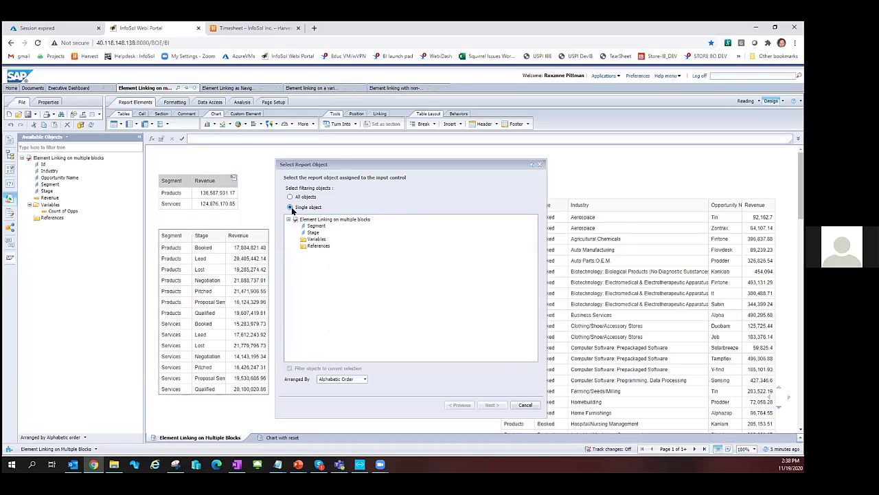
left_click(314, 232)
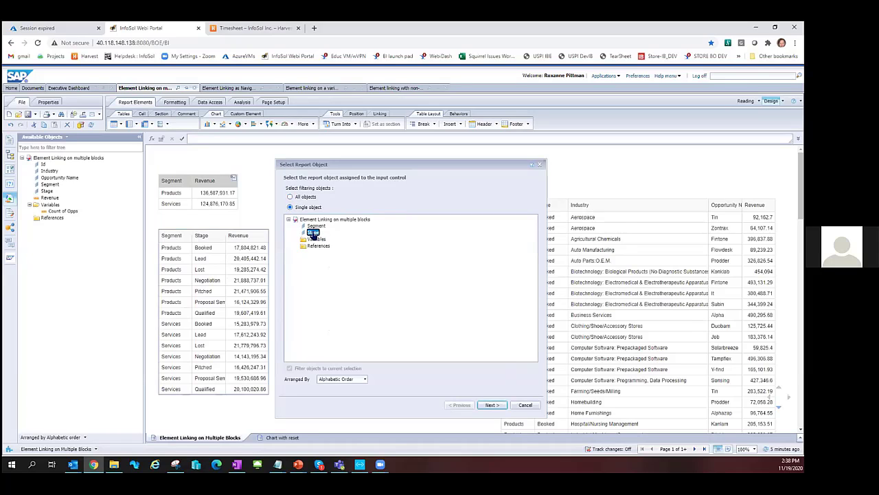
left_click(490, 405)
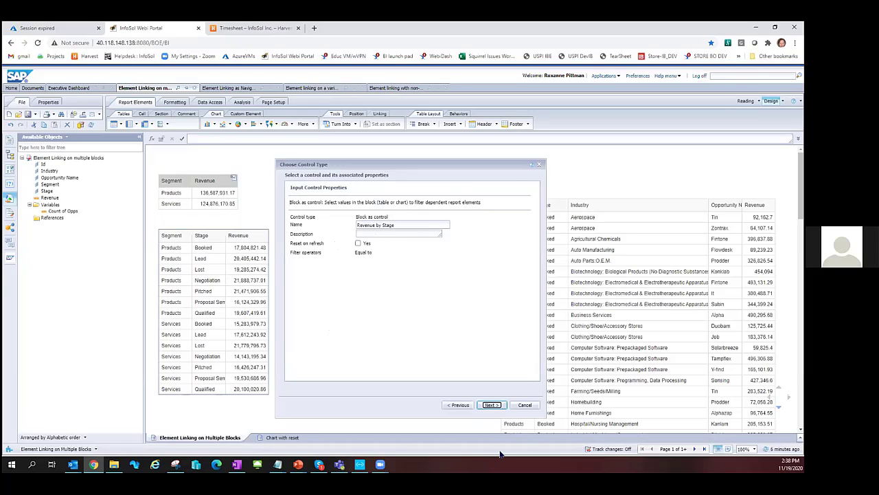
Keep the default control properties, assign the Detail Table and Block 4 (1) to the stage link, and finish it
left_click(491, 405)
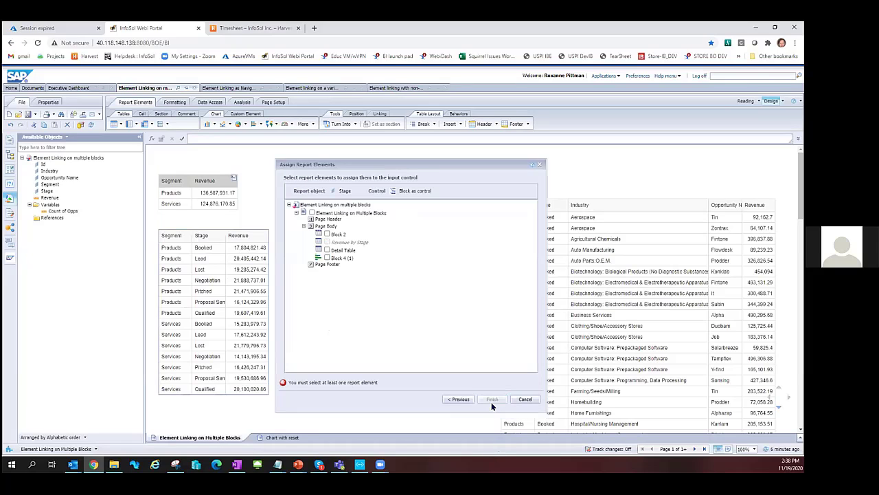
left_click(327, 250)
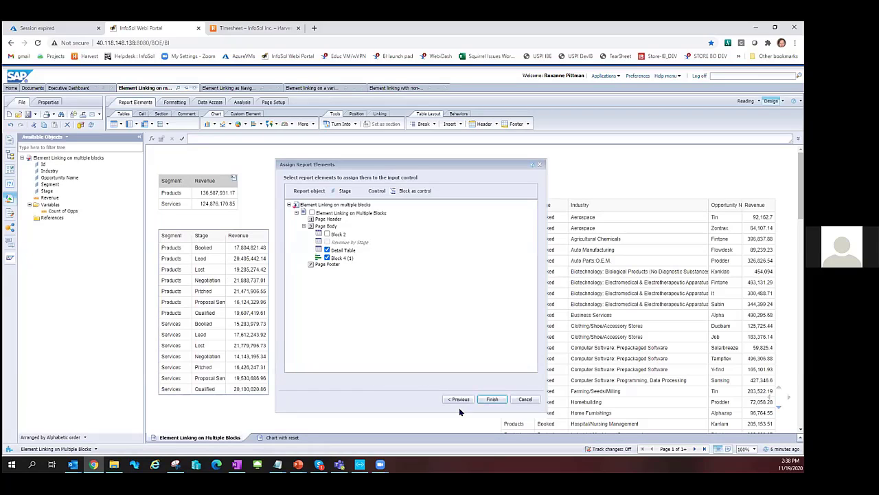
left_click(493, 399)
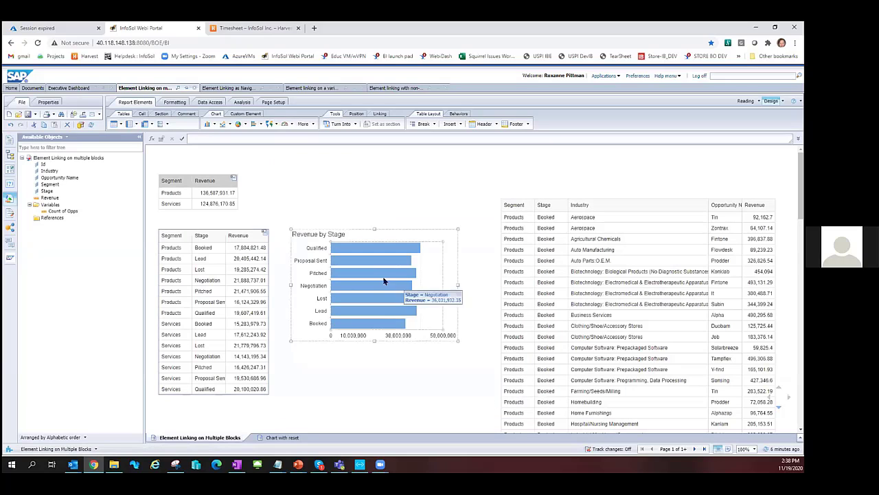
Filter the linked blocks by Products and by that segment's Negotiation stage, and reset the stage filter from the stage table's header row
left_click(172, 195)
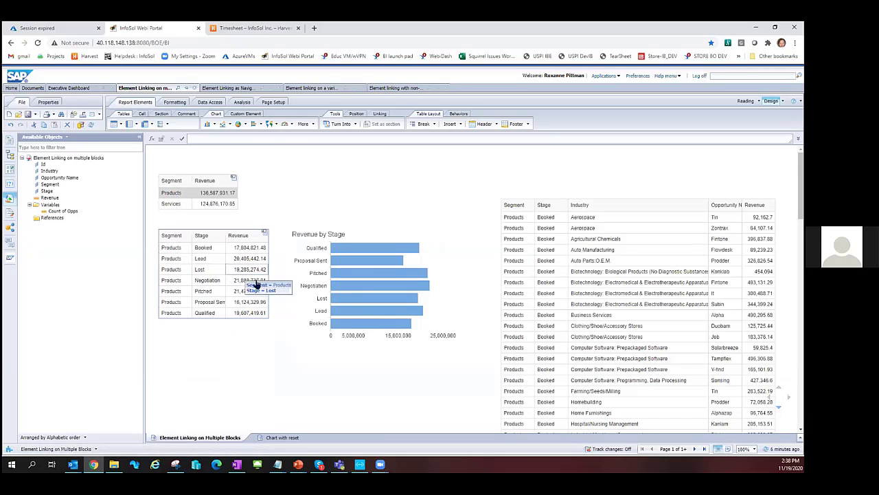
left_click(208, 283)
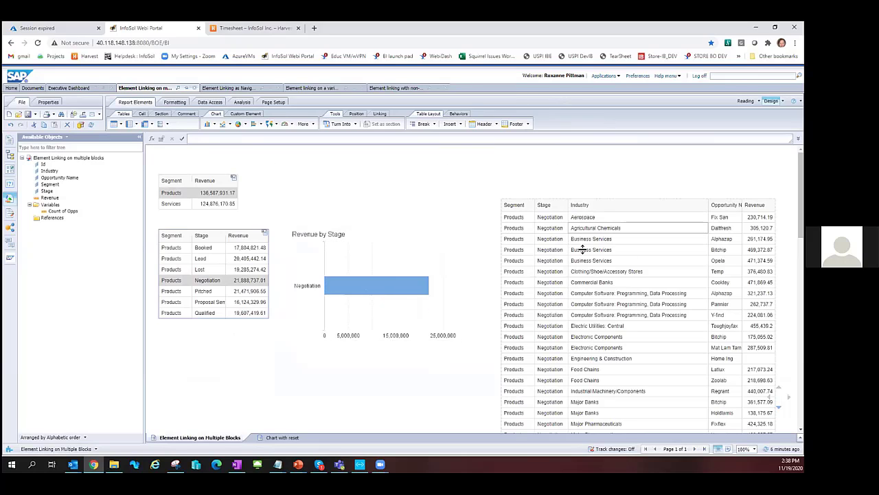
left_click(208, 238)
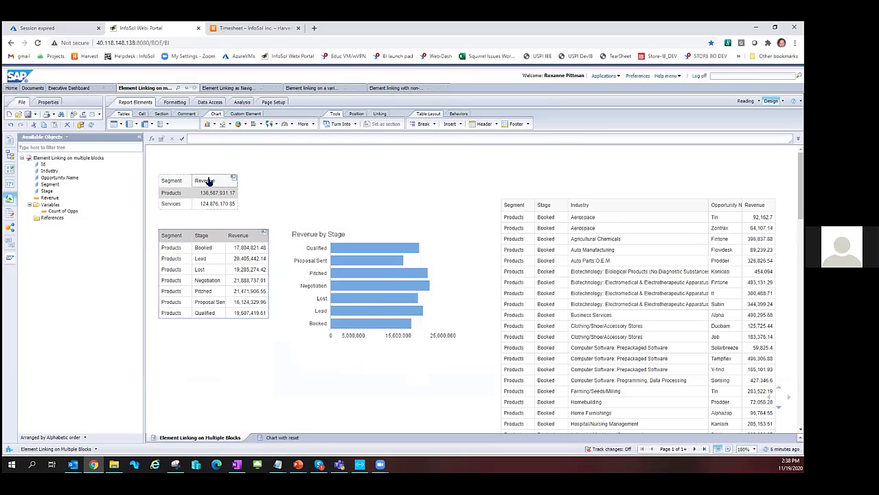
Add an element link to the Revenue by Stage chart using all objects and assign only the Detail Table to it
left_click(431, 226)
right_click(431, 227)
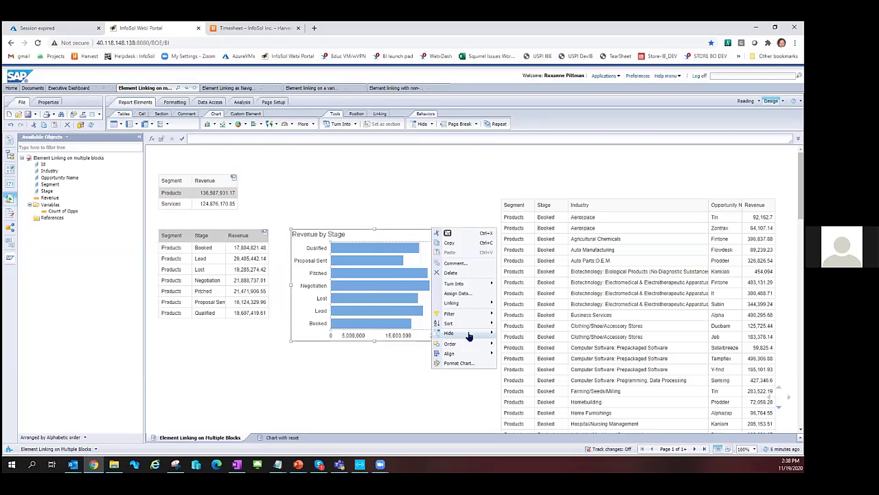
mouse_move(467, 306)
left_click(517, 304)
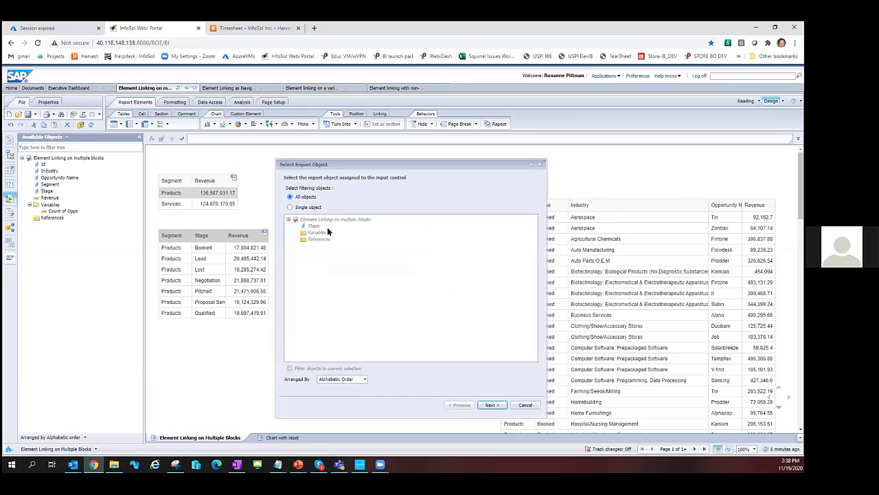
left_click(490, 405)
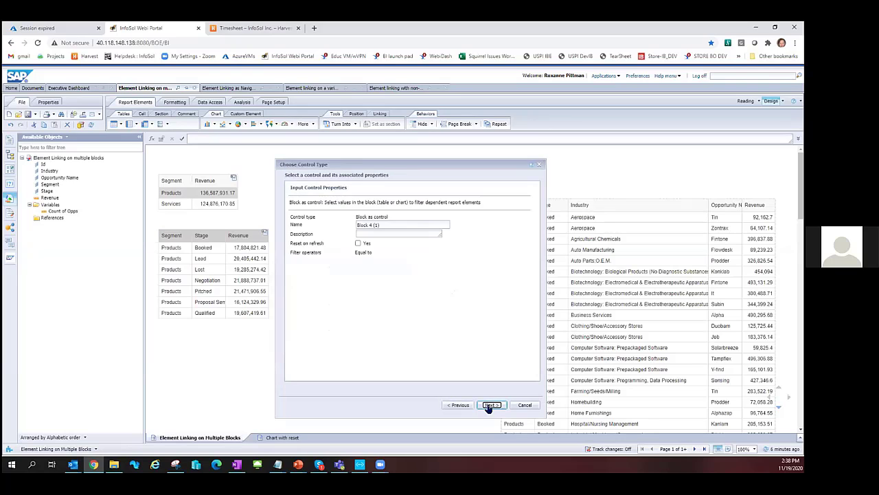
left_click(490, 405)
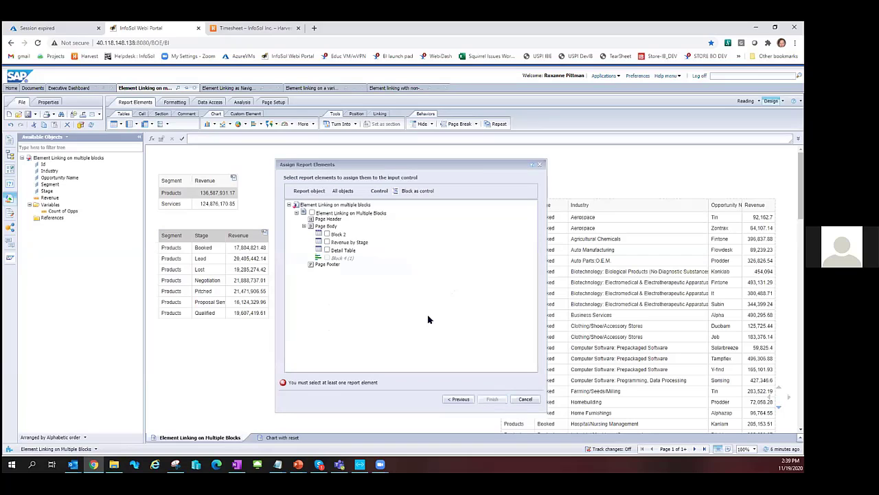
left_click(327, 251)
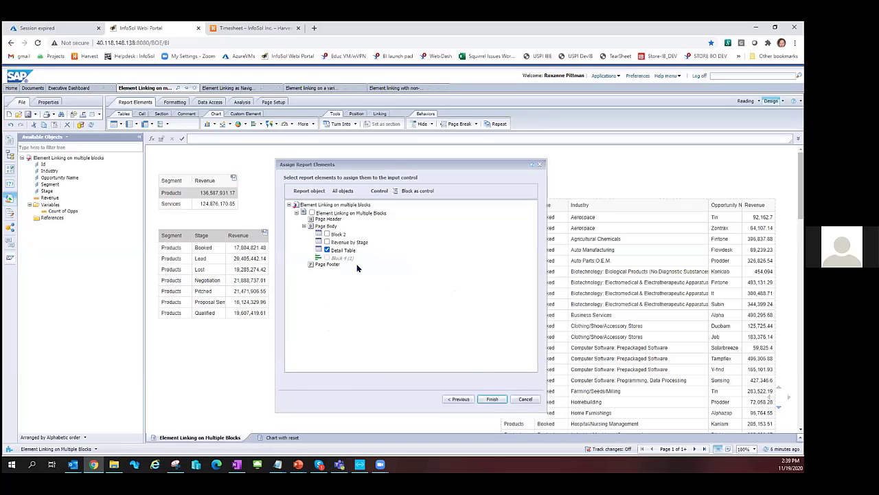
left_click(493, 402)
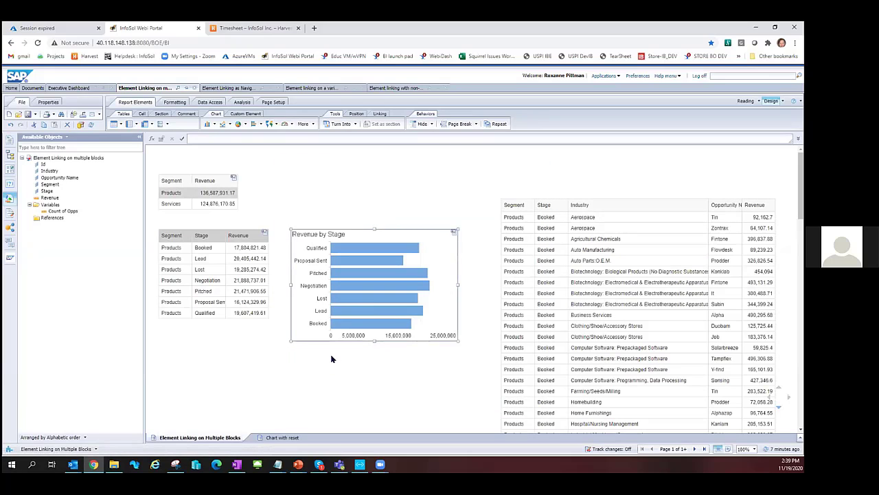
Filter the detail table by the chart's Pitched, Proposal Sent and Qualified bars, and reset the chart's element link
left_click(353, 273)
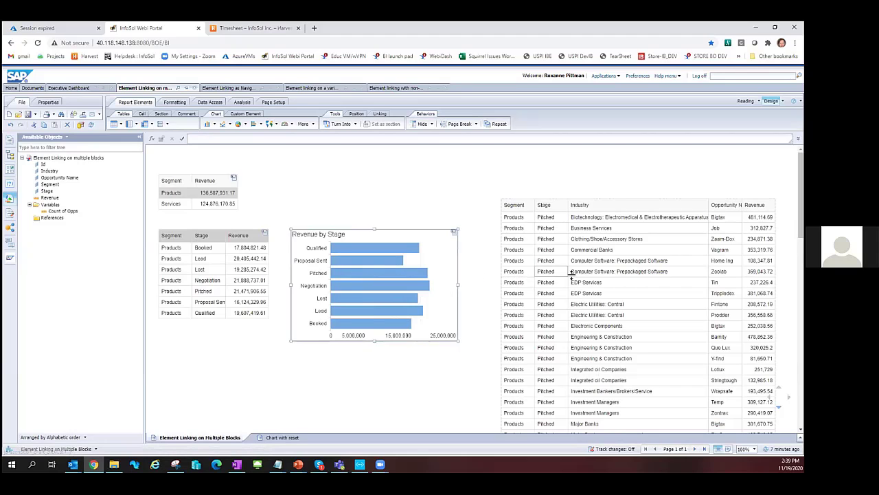
left_click(347, 258)
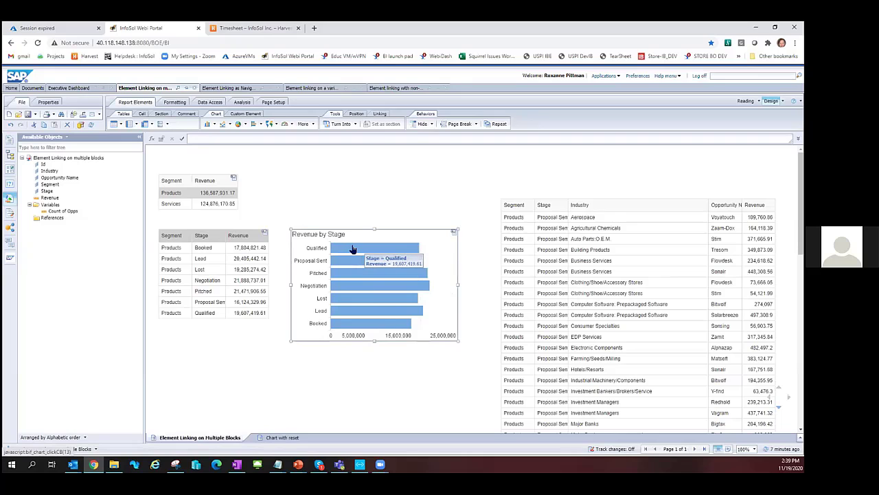
left_click(353, 248)
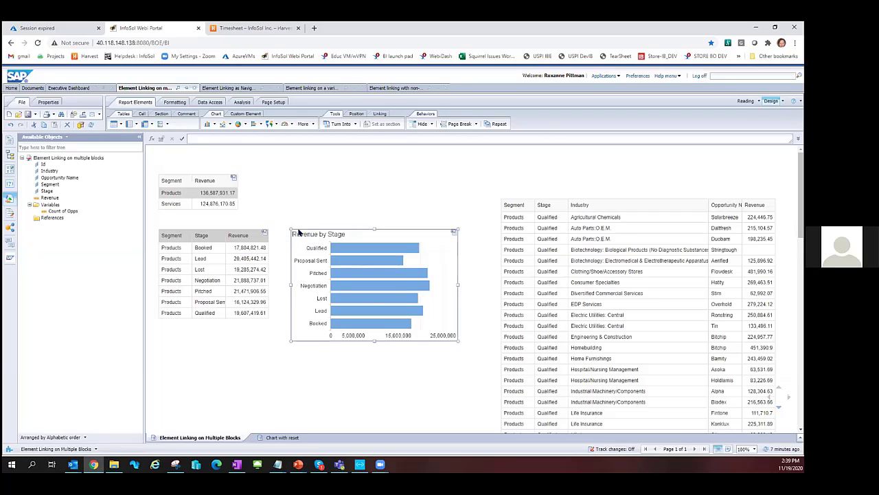
left_click(453, 233)
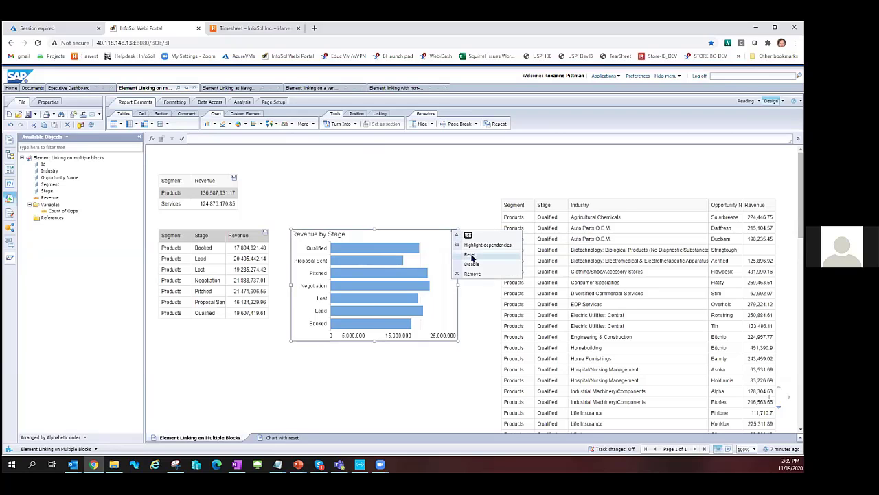
left_click(470, 255)
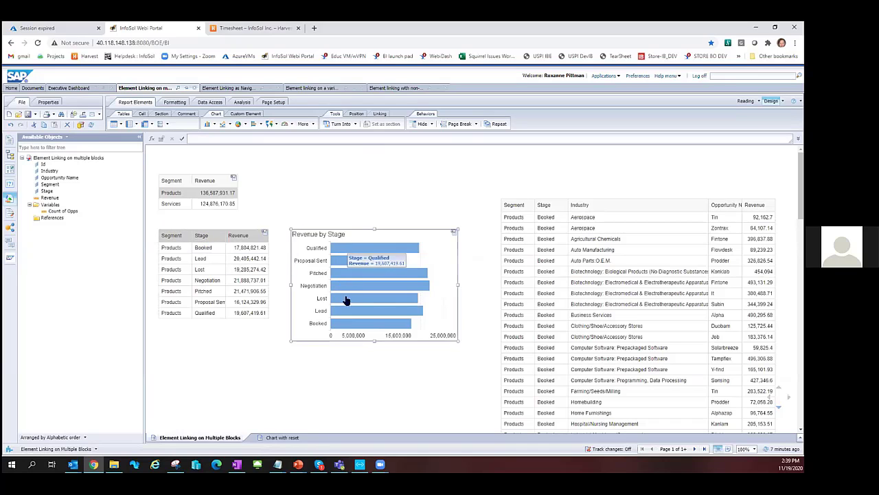
left_click(203, 235)
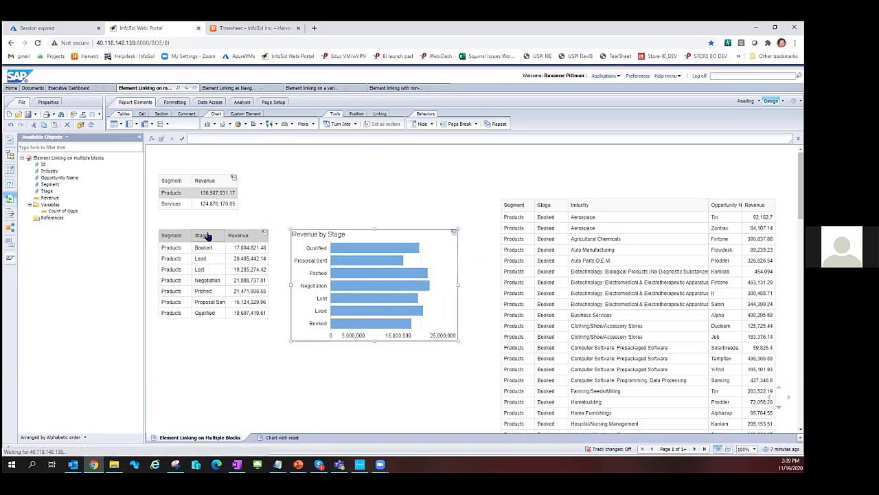
Open the Chart with reset report and filter its opportunities table by the donut chart's Booked and Qualified slices
left_click(283, 438)
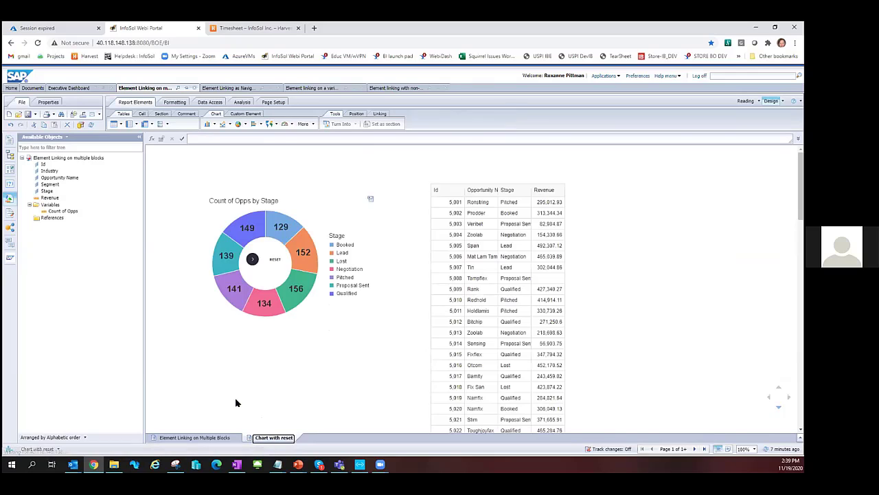
left_click(282, 227)
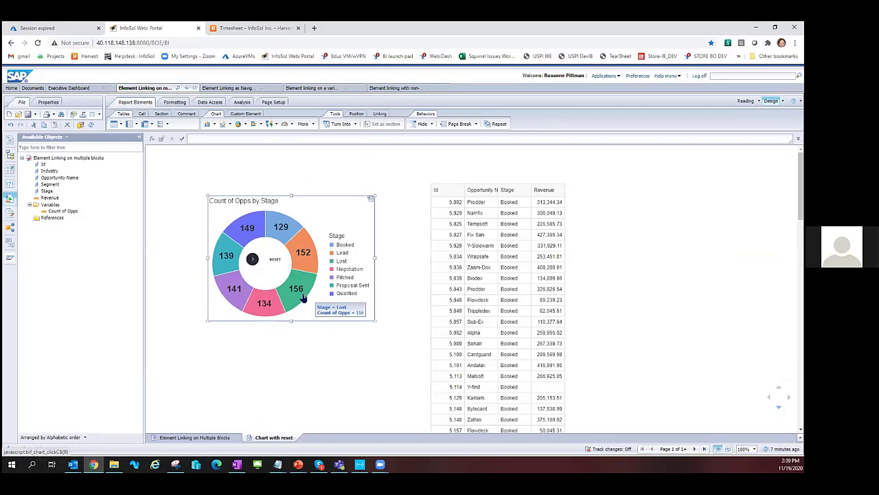
left_click(251, 226)
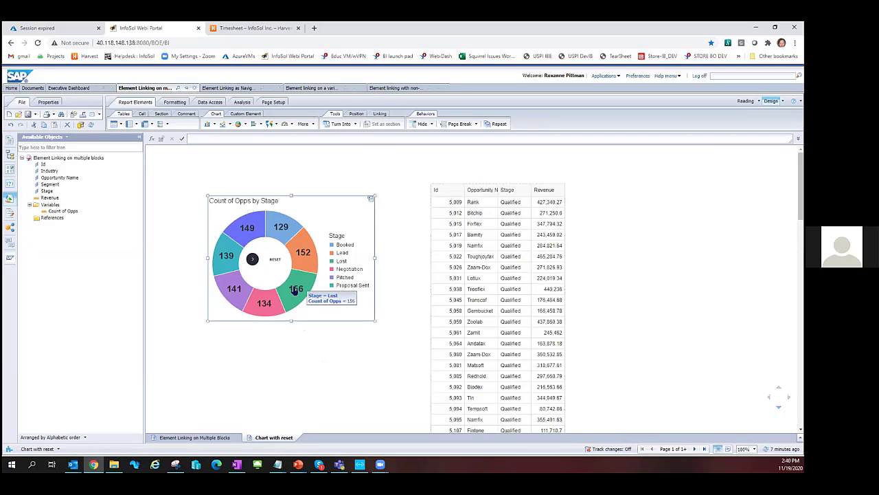
Show the report's input controls and clear the stage filter with the RESET element inside the donut chart
left_click(265, 260)
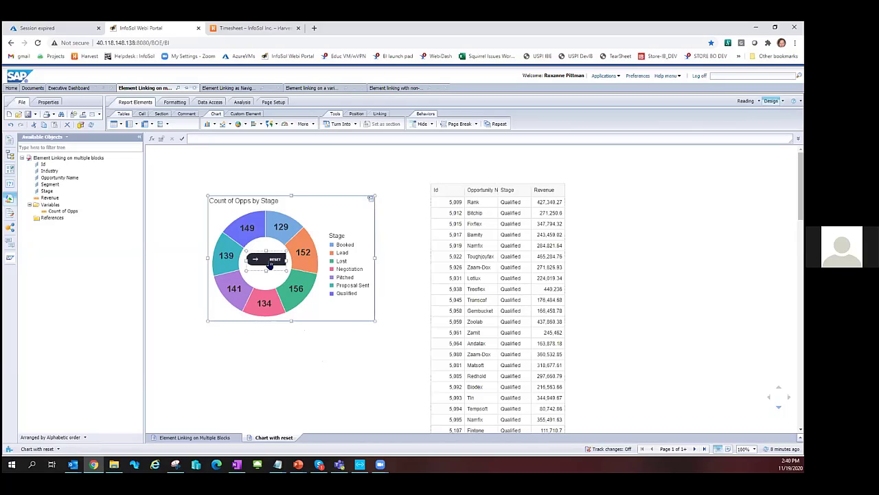
left_click(9, 168)
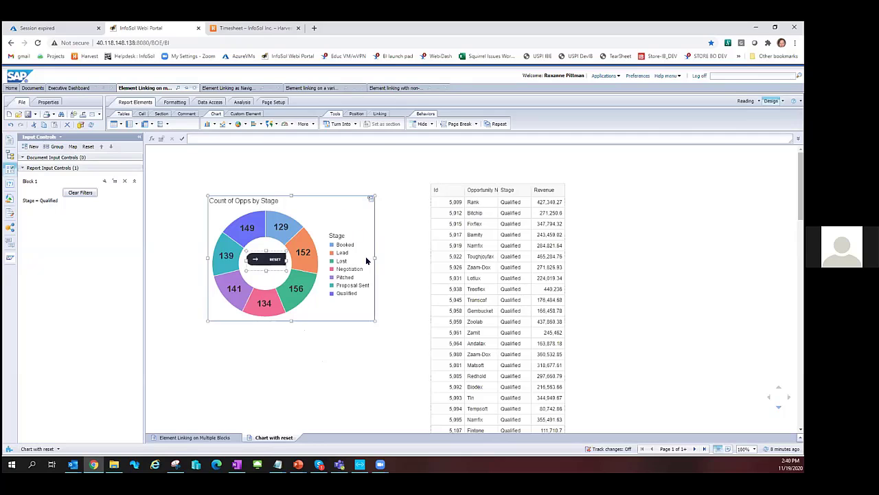
left_click(255, 259)
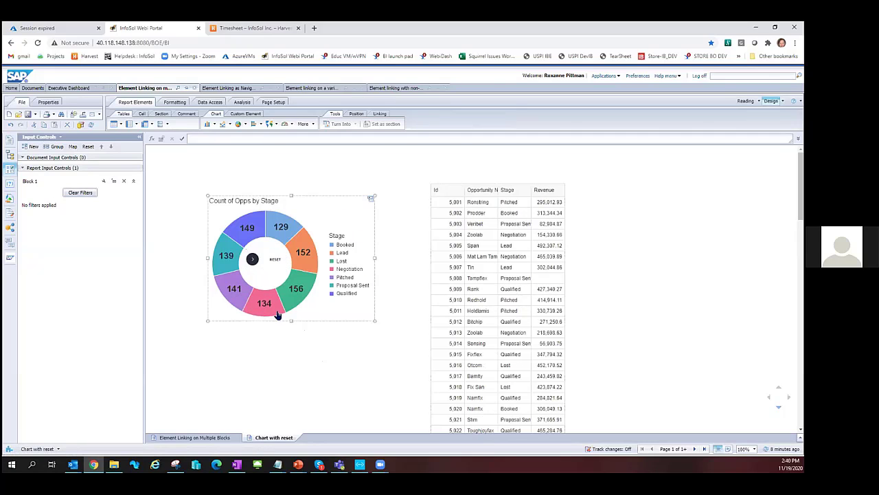
Filter the opportunities table by the donut chart's Negotiation slice and clear the filter with the RESET element
mouse_move(274, 311)
left_click(272, 265)
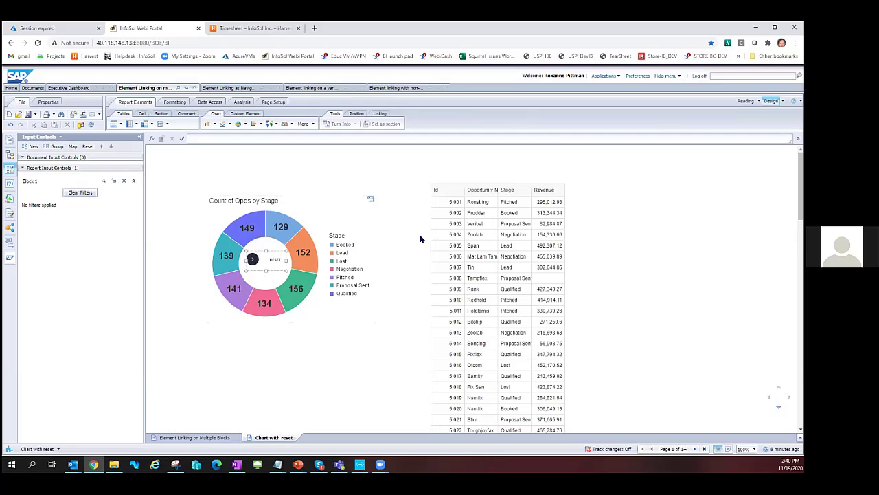
left_click(306, 241)
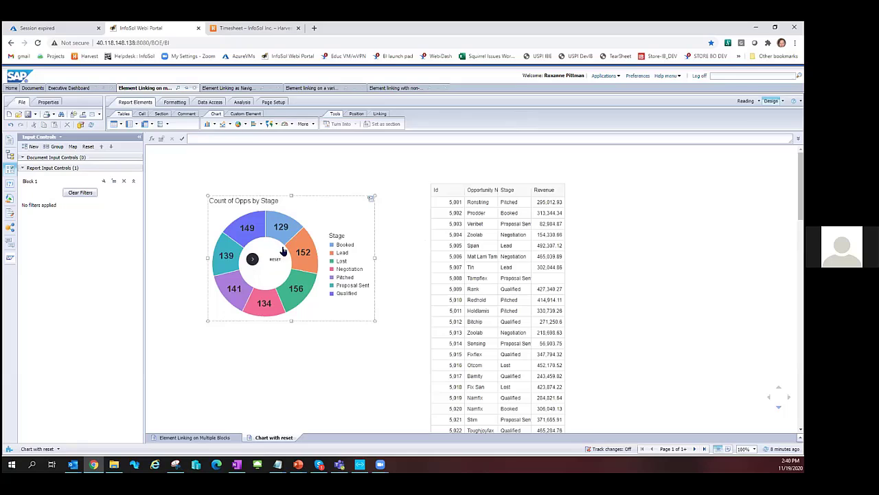
left_click(266, 306)
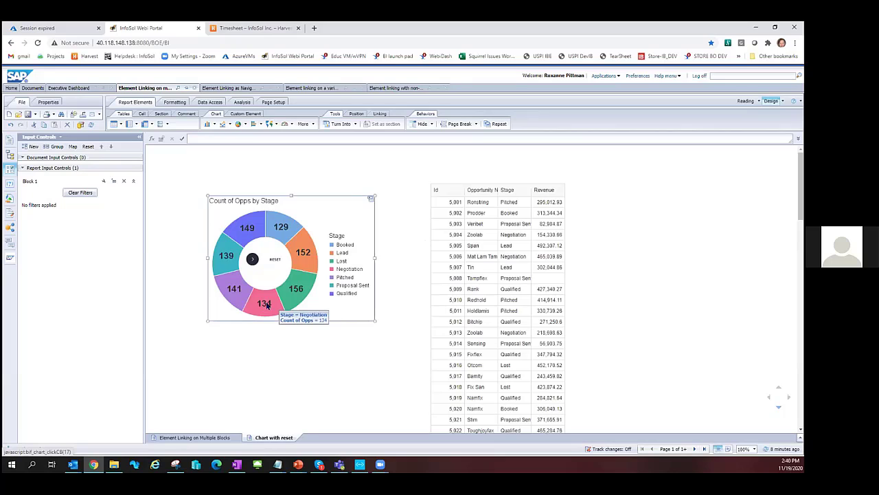
left_click(266, 306)
left_click(255, 259)
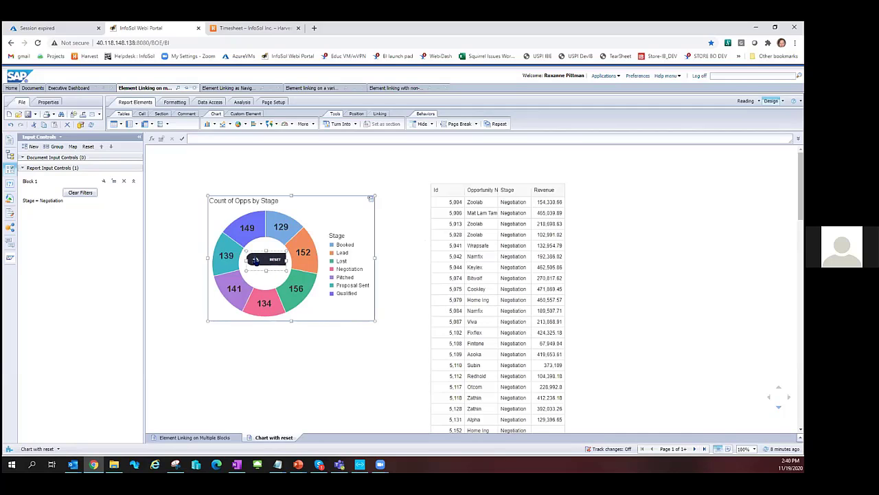
left_click(254, 259)
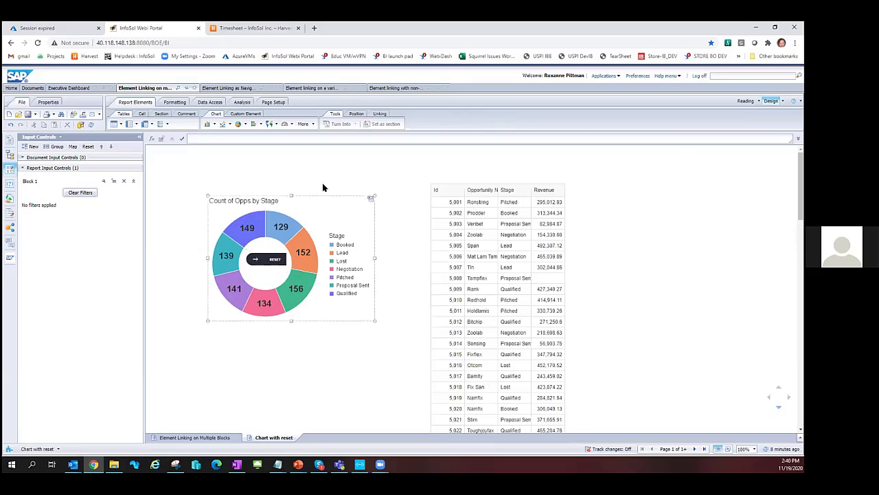
Examine how the RESET element is layered inside the donut chart's centre and how it responds to selection
left_click(389, 161)
left_click(309, 313)
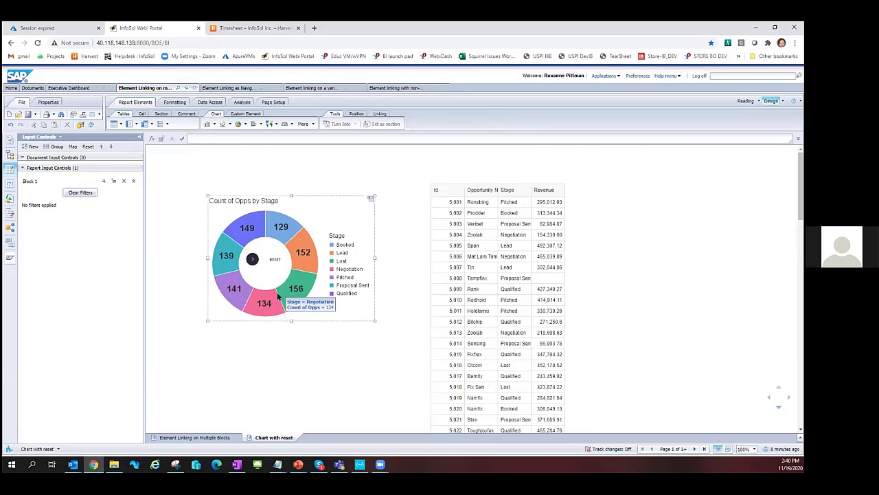
left_click(267, 261)
left_click(272, 272)
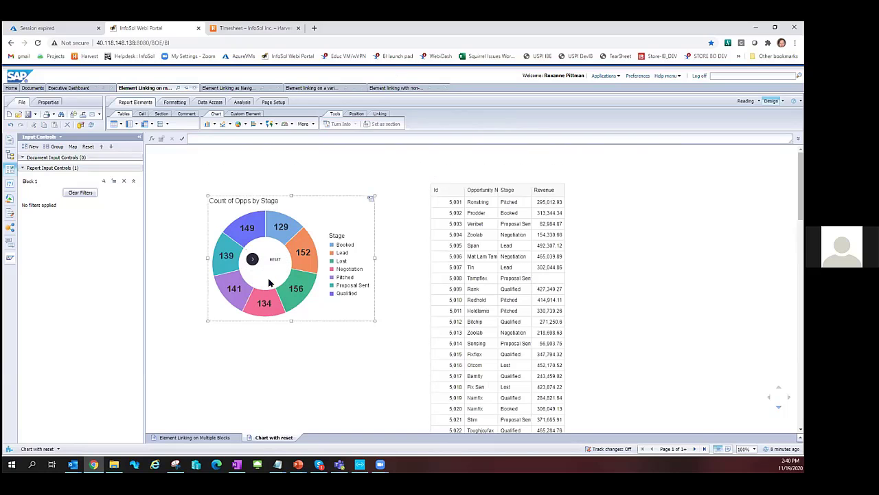
left_click(271, 270)
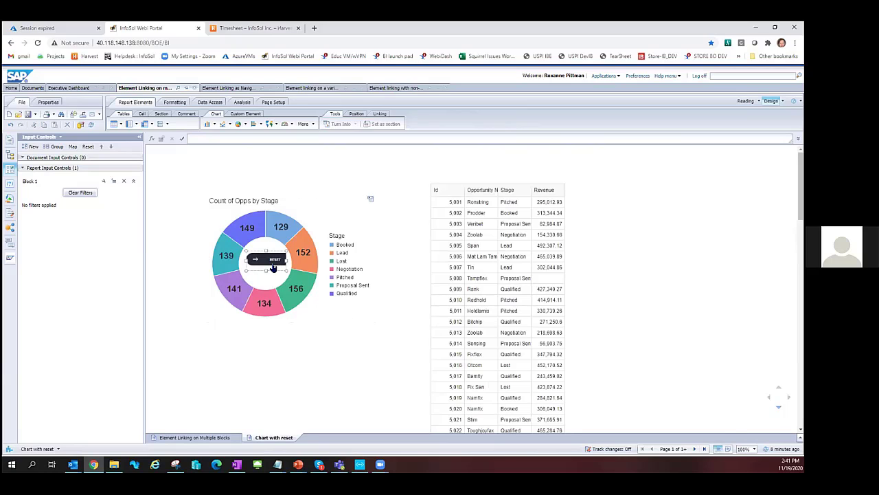
left_click(273, 268)
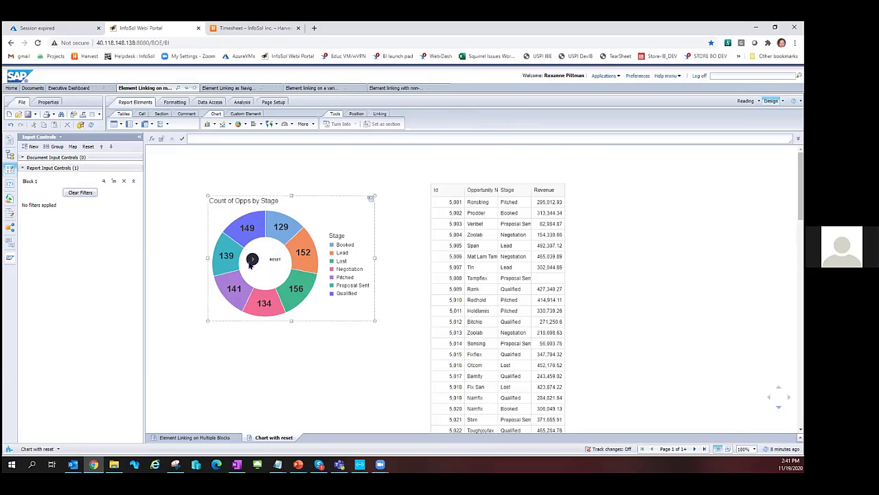
left_click(315, 345)
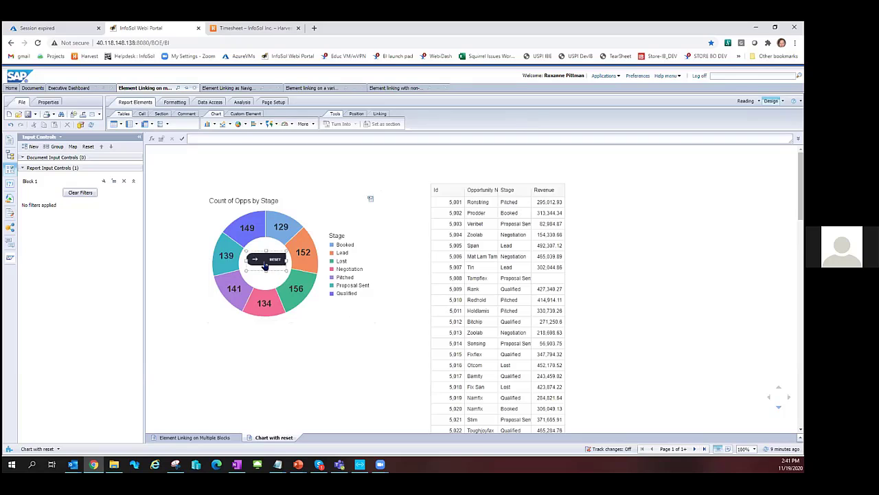
mouse_move(306, 290)
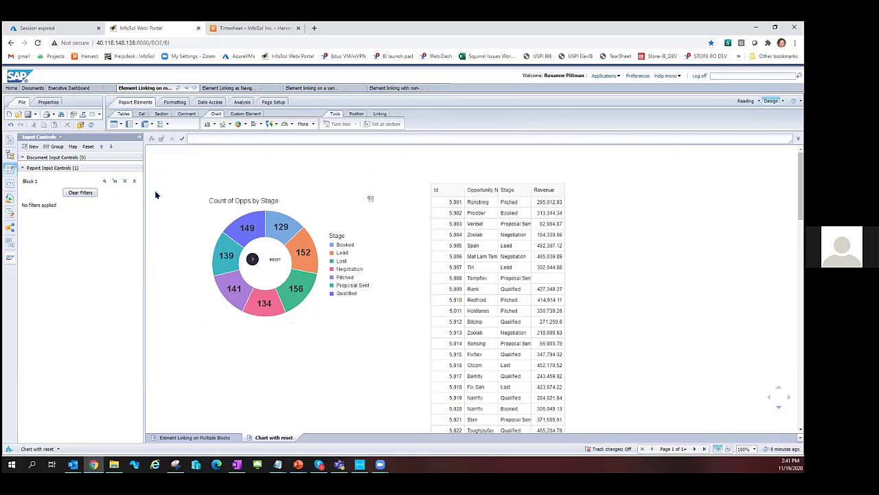
Insert a blank cell just above the upper end of the Count of Opps by Stage chart's legend area
left_click(141, 113)
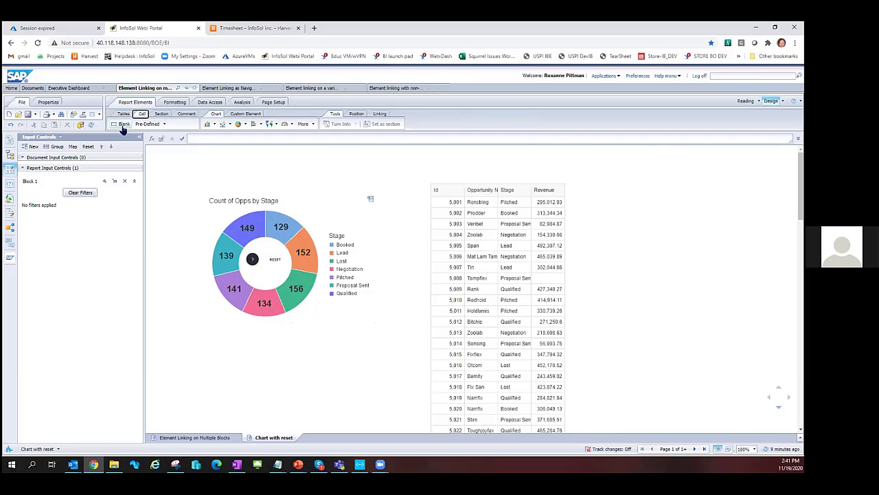
left_click(122, 125)
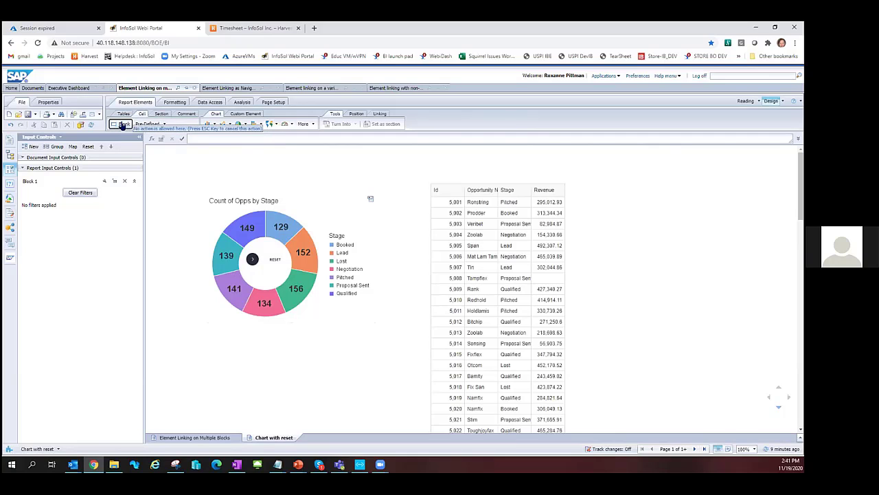
left_click(340, 177)
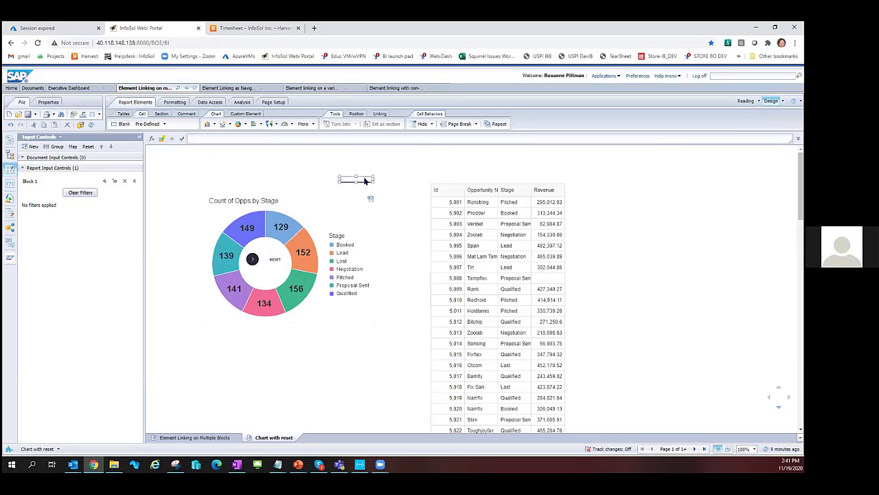
Format the blank cell with a dark blue background and no border
right_click(364, 178)
left_click(389, 313)
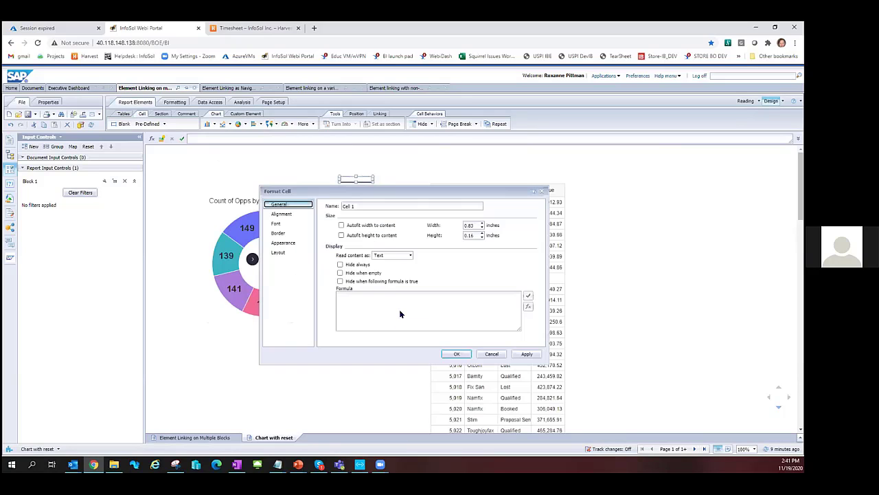
left_click(288, 243)
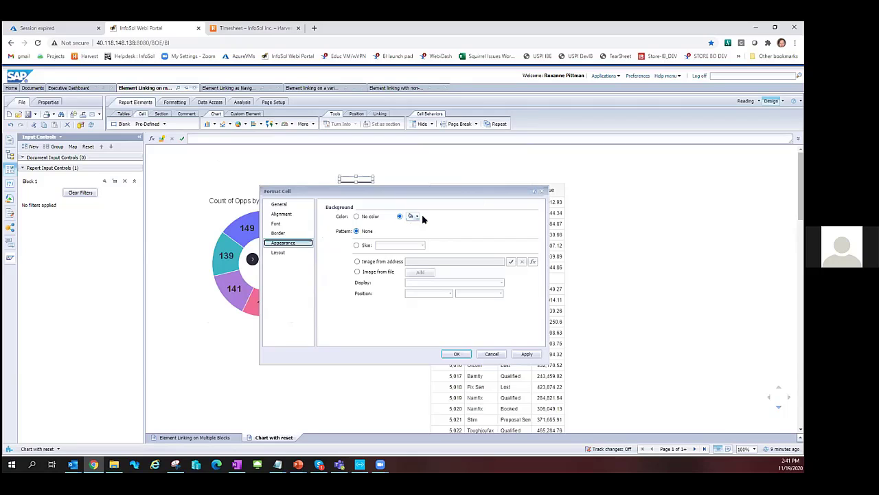
left_click(416, 217)
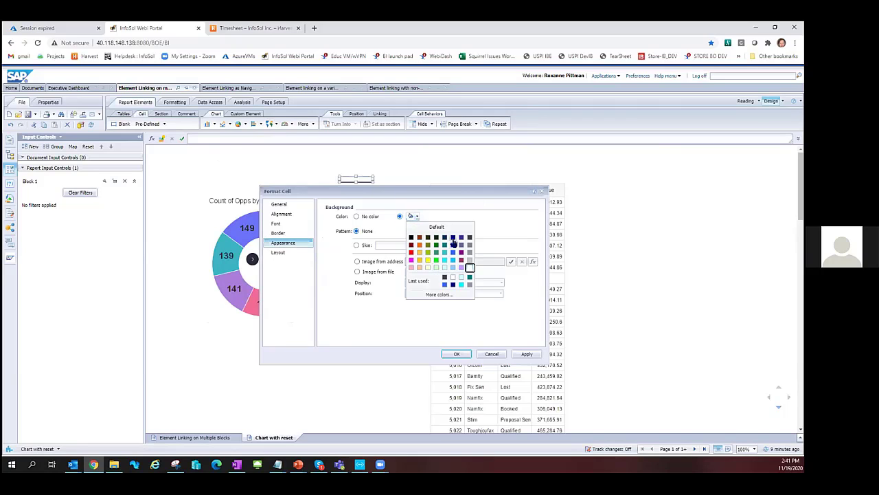
left_click(453, 238)
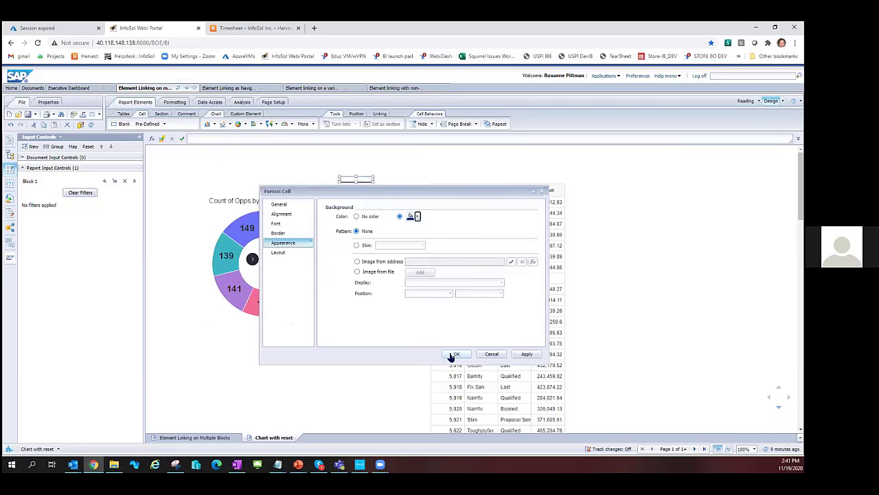
left_click(278, 234)
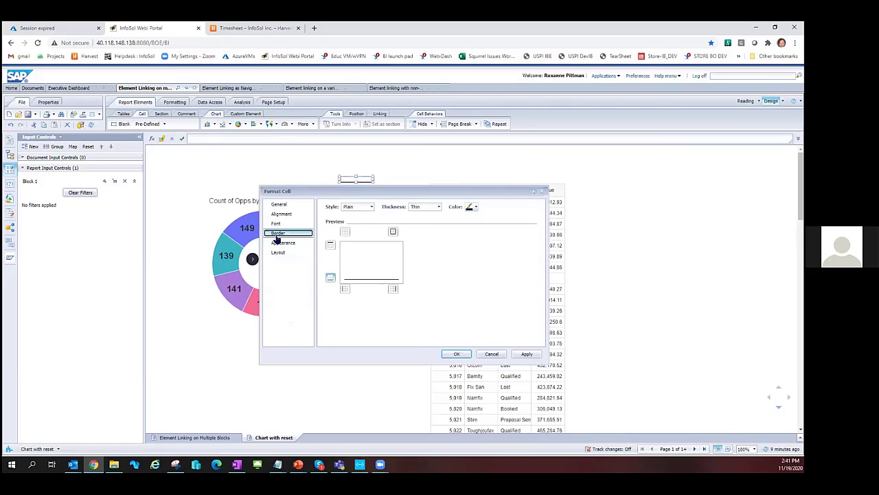
left_click(345, 232)
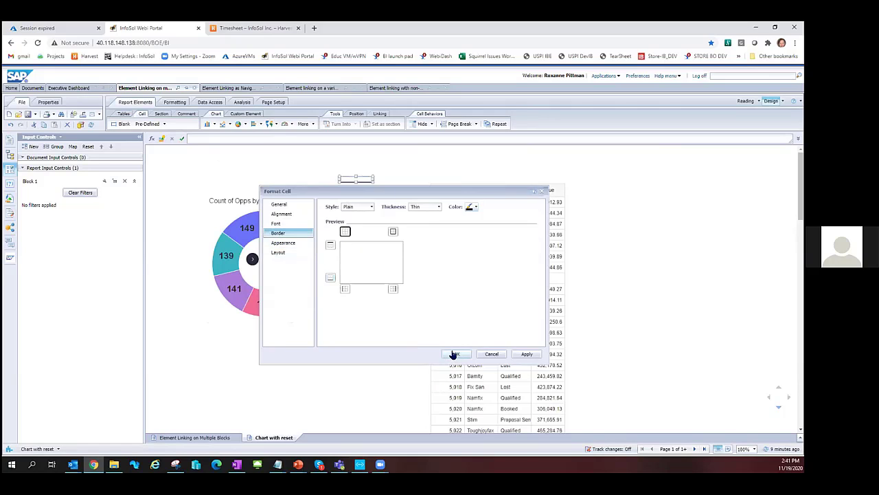
left_click(456, 353)
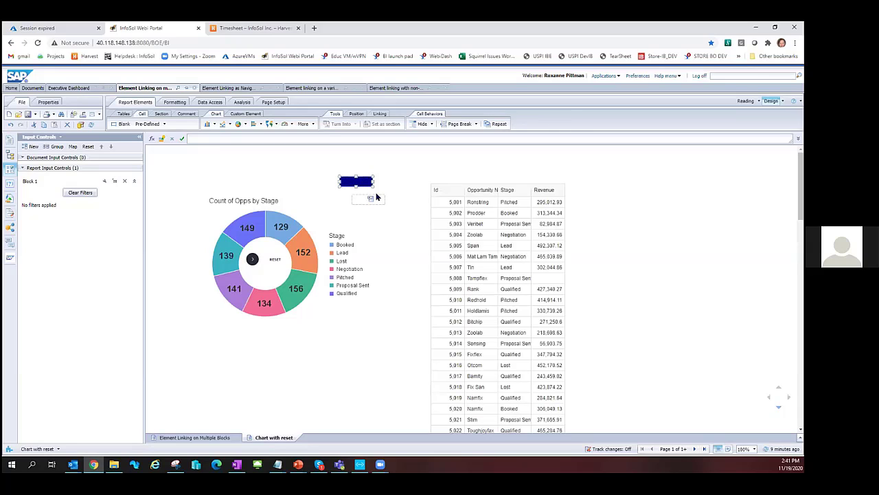
Place the dark blue cell behind the chart's element link icon and look at the cell's Order options
left_click_drag(376, 197, 375, 196)
left_click(398, 228)
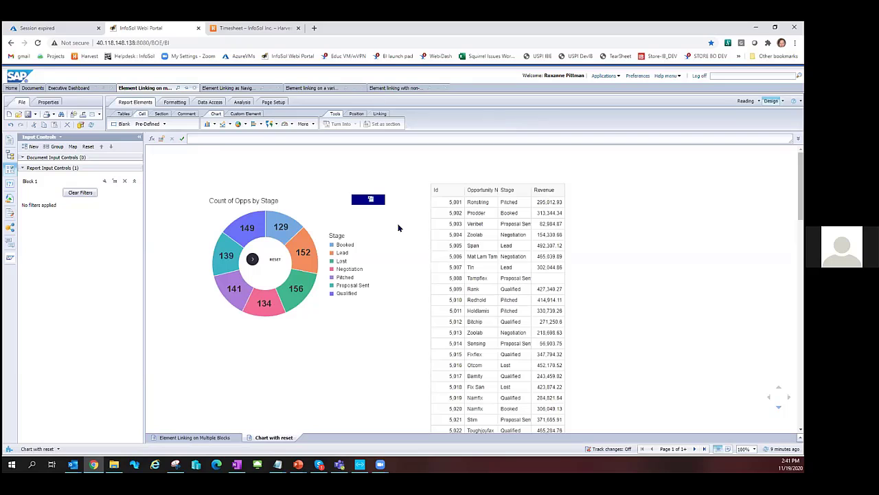
left_click(383, 198)
right_click(382, 199)
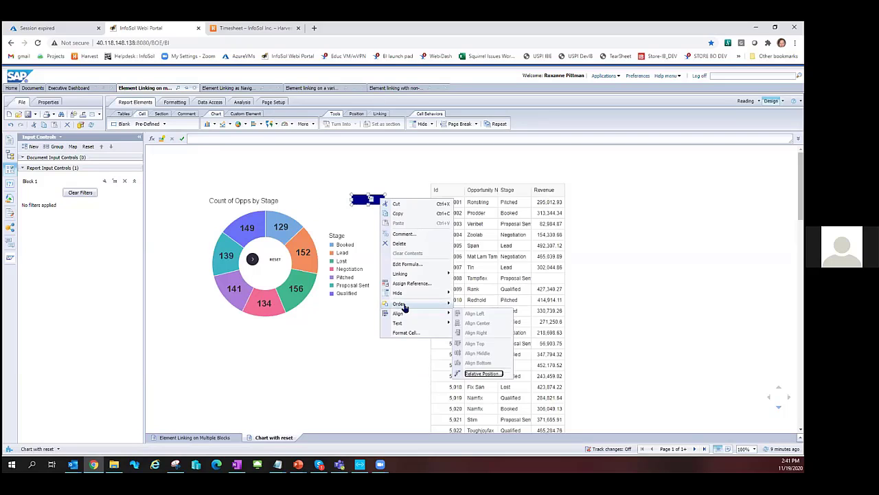
mouse_move(401, 304)
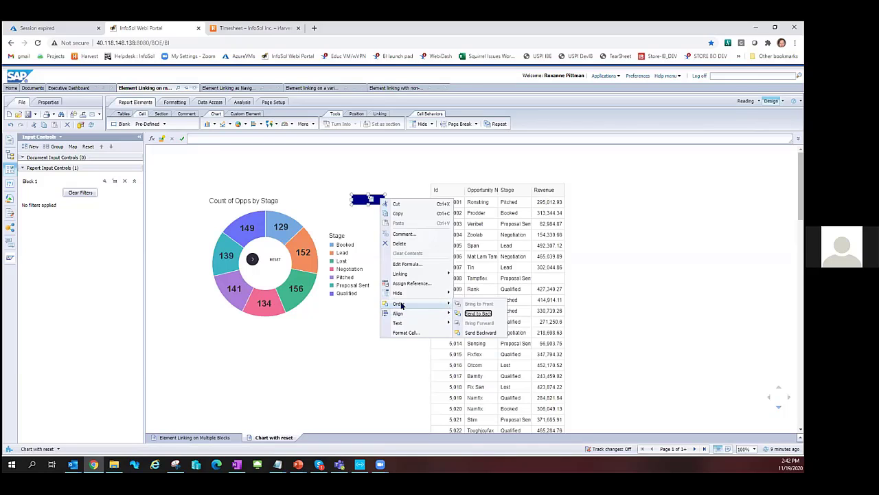
left_click(403, 175)
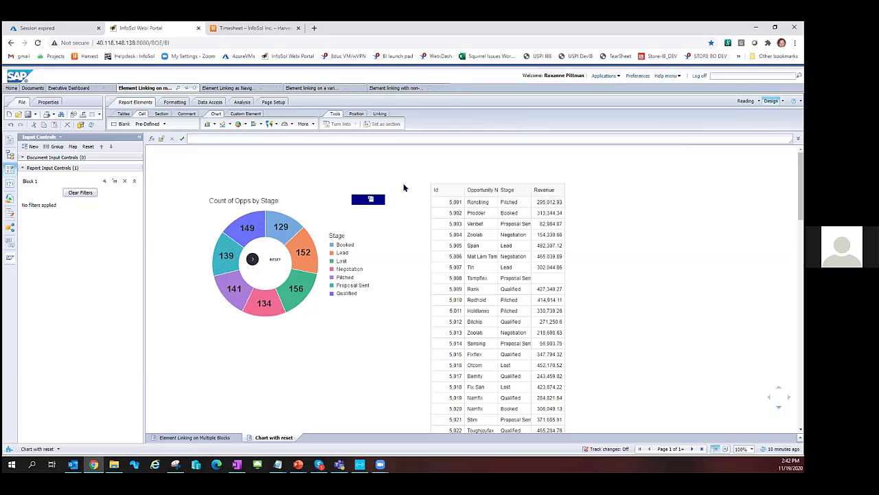
Move the dark blue cell off the chart's element link icon to the empty area above it
left_click(376, 199)
left_click(383, 202)
left_click_drag(383, 202, 401, 180)
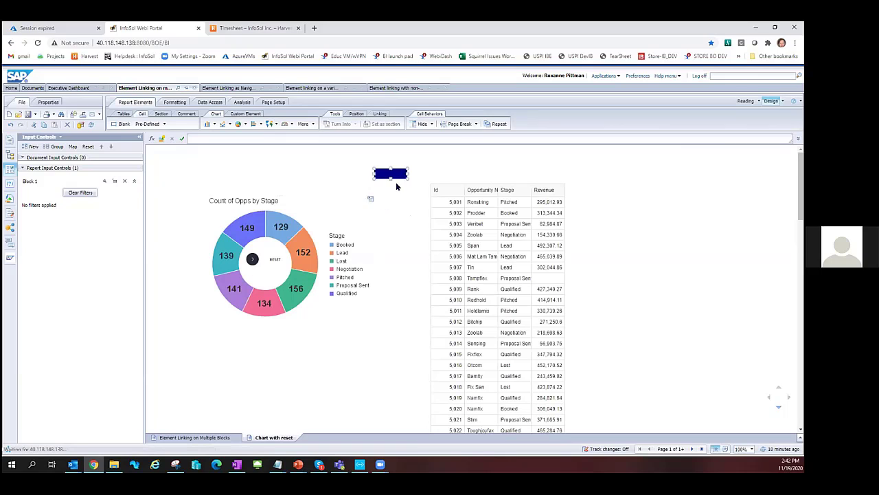
left_click(369, 200)
left_click(423, 242)
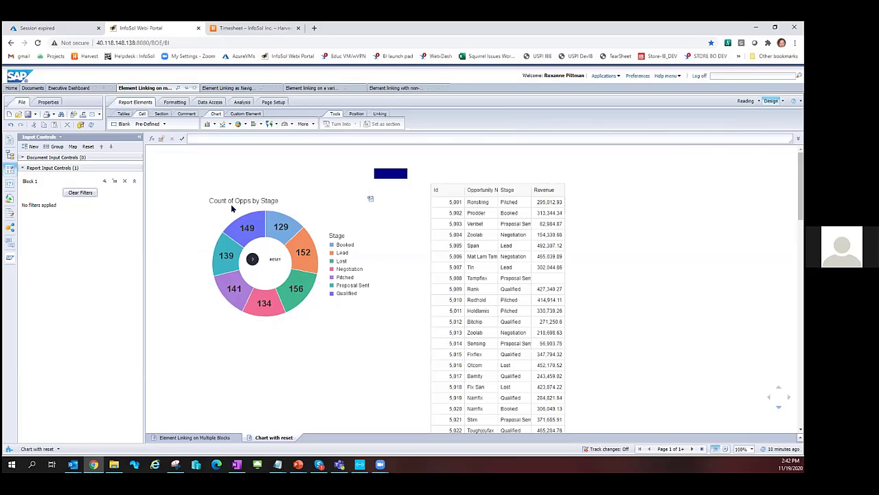
Open the Element Linking as Navigation document and insert a horizontal table of Product Group above the product table
left_click(231, 89)
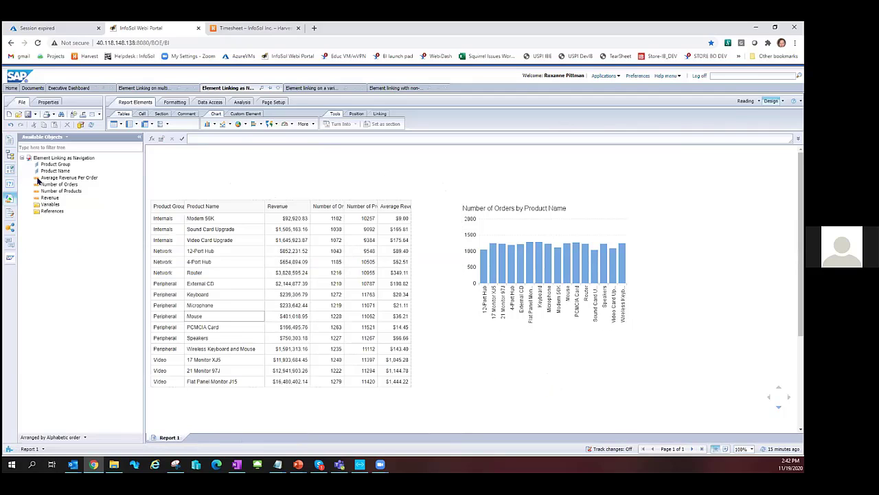
left_click(54, 165)
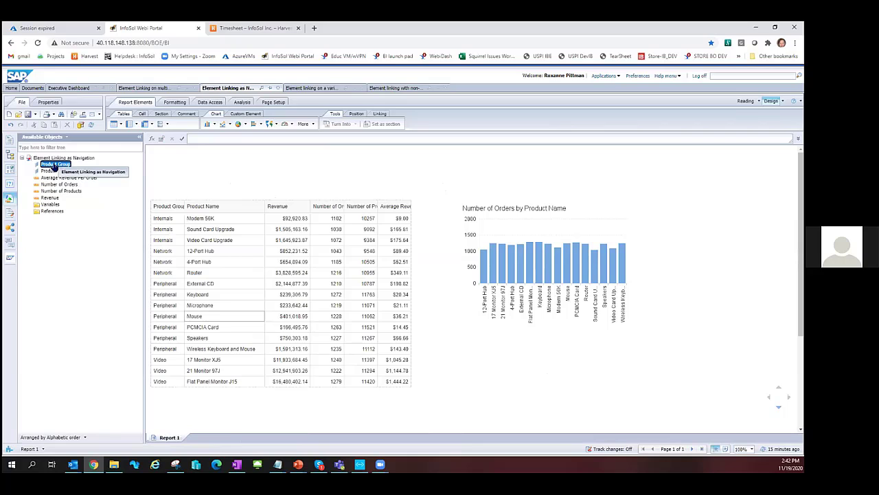
mouse_move(54, 165)
left_mouse_down()
mouse_move(431, 328)
mouse_move(449, 349)
mouse_move(428, 165)
mouse_move(410, 177)
mouse_move(265, 181)
mouse_move(50, 235)
mouse_move(58, 177)
left_mouse_up()
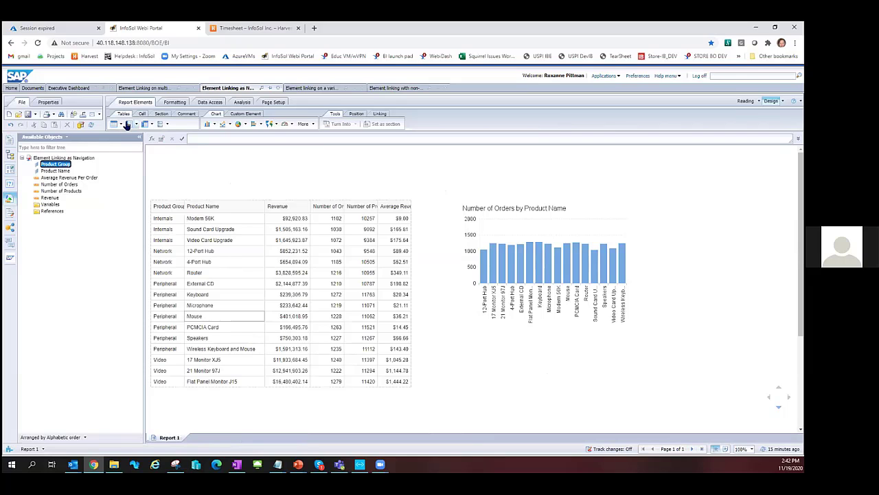
left_click(127, 124)
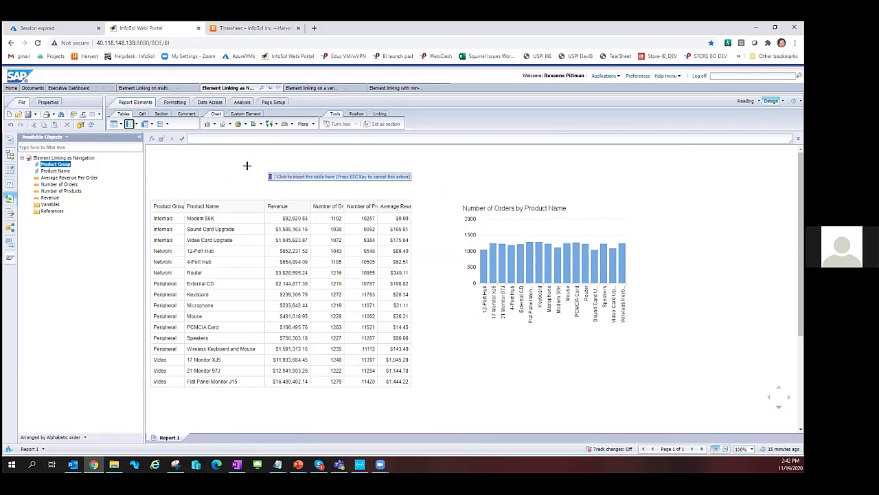
left_click(269, 181)
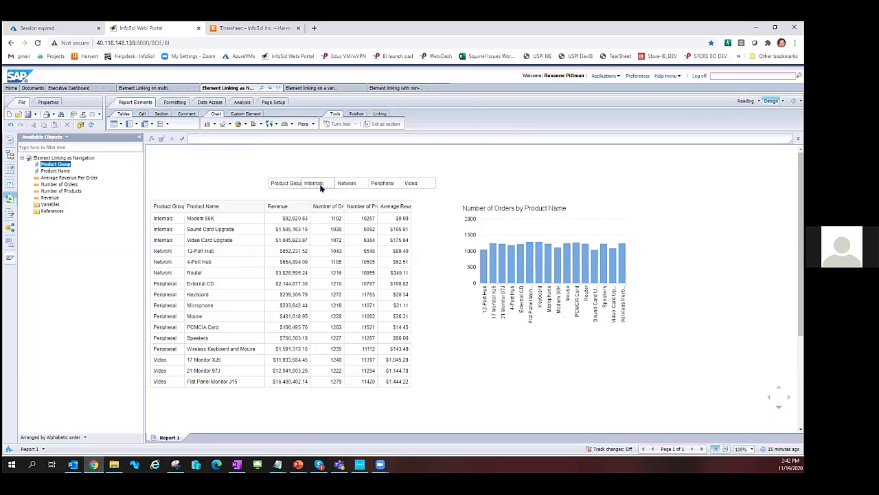
Format the horizontal Product Group table in bold 12-point Arial with wider cells and centred text
left_click(320, 188)
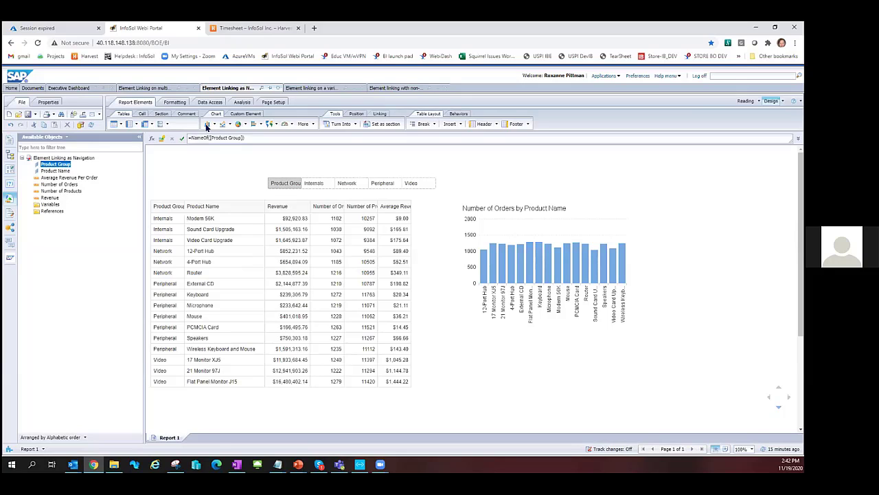
left_click(331, 123)
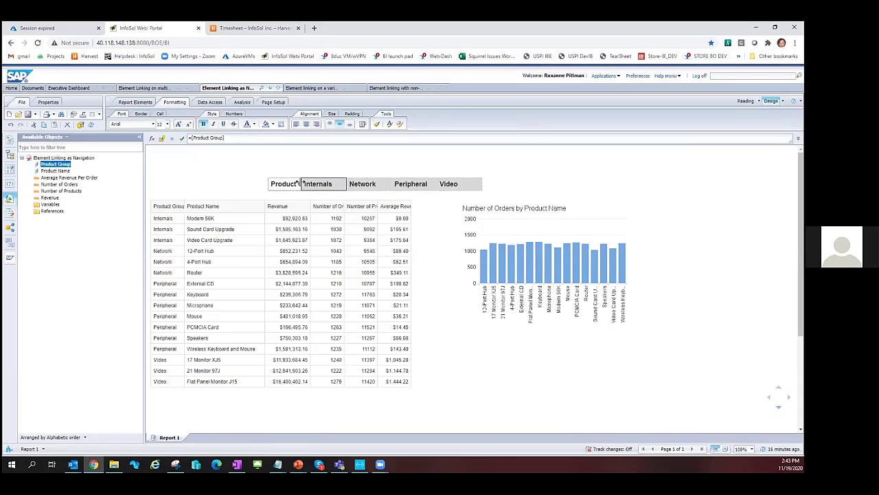
left_click(299, 184)
left_click(307, 124)
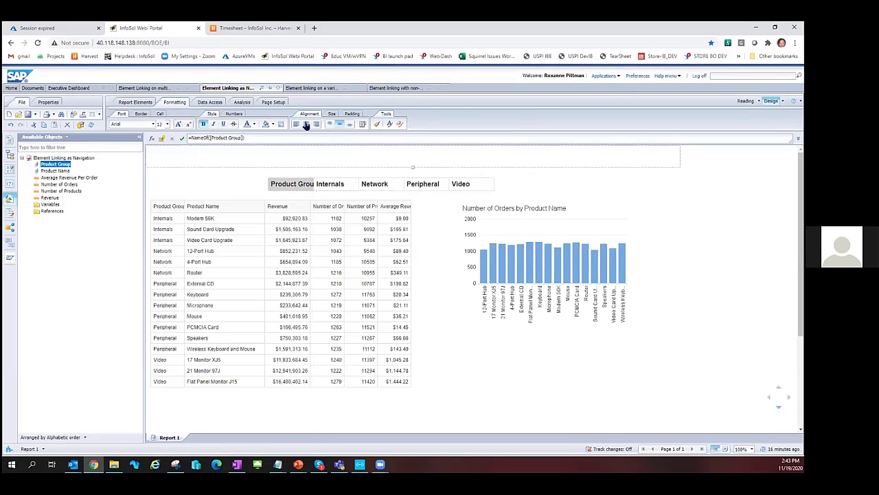
Centre the product group values in the horizontal table and widen its Product Group header cell to fit the text
left_click(334, 186)
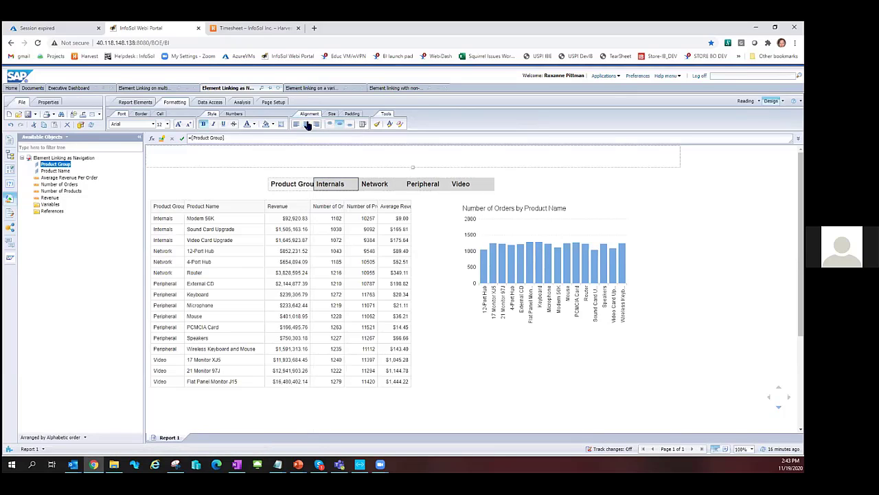
left_click(306, 124)
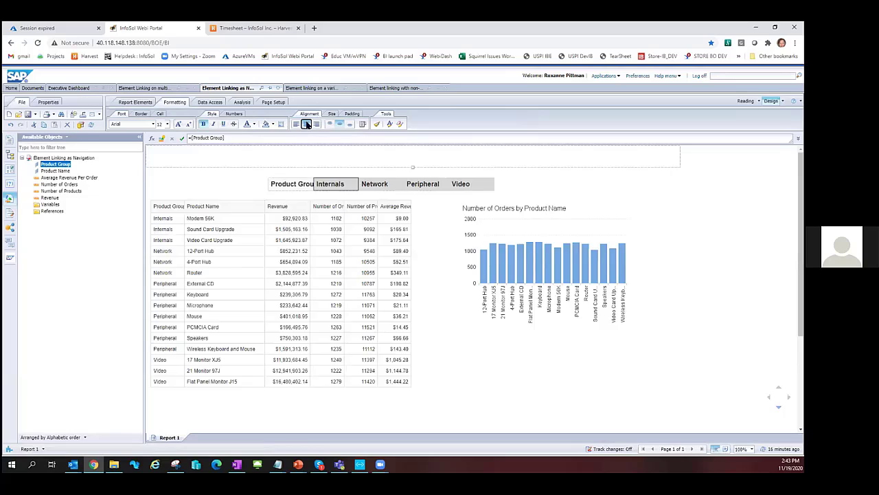
left_click(311, 183)
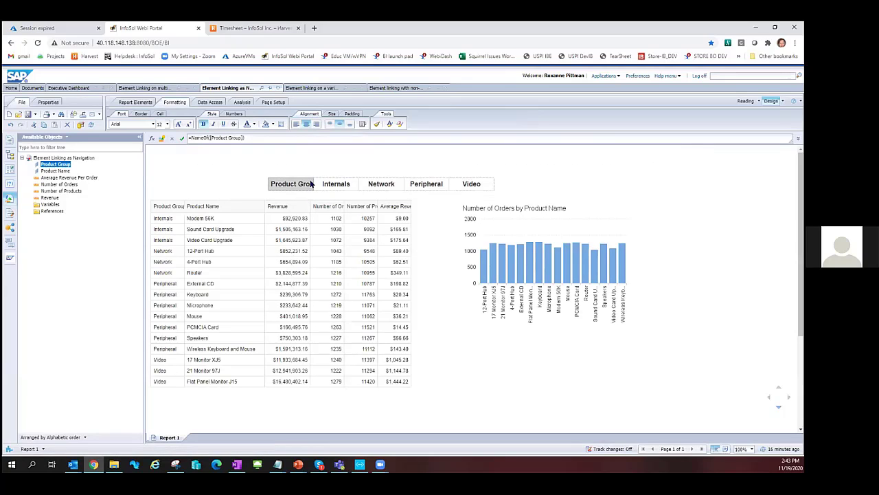
left_click_drag(313, 180, 332, 184)
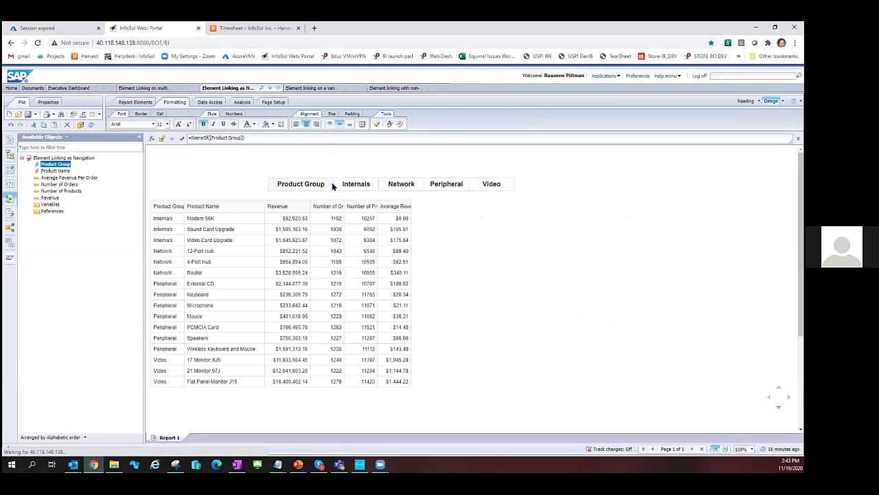
left_click(448, 326)
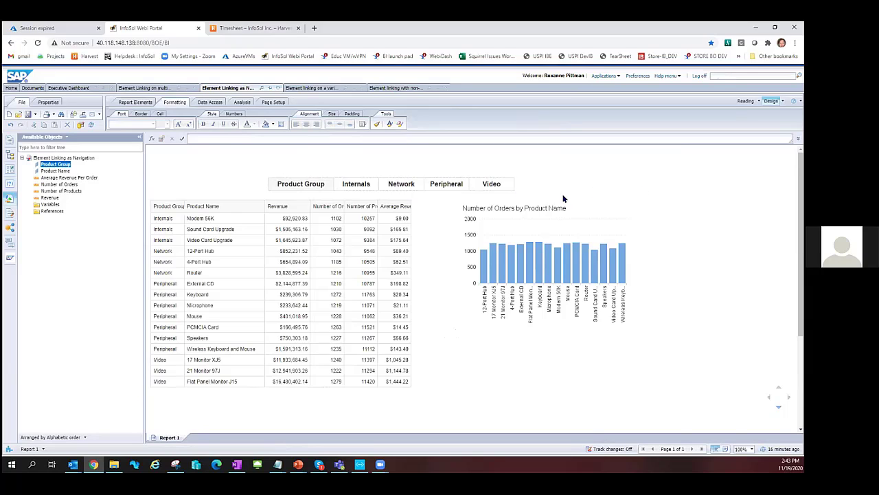
Add an element link on all objects to the horizontal Product Group table, with Block 1 and Block 2 as its dependent elements
right_click(515, 181)
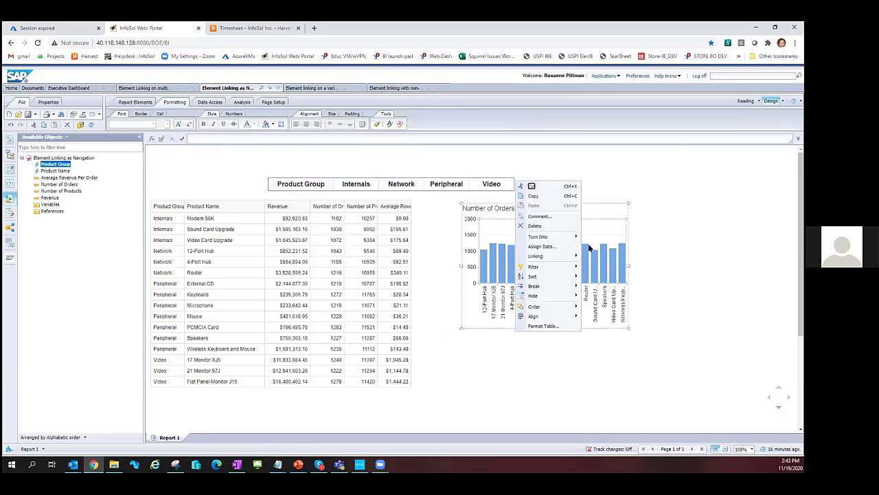
mouse_move(539, 256)
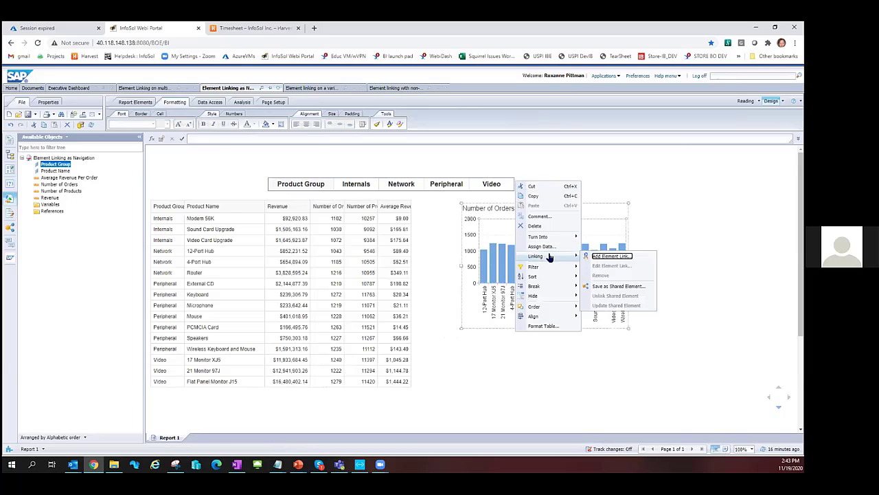
left_click(601, 256)
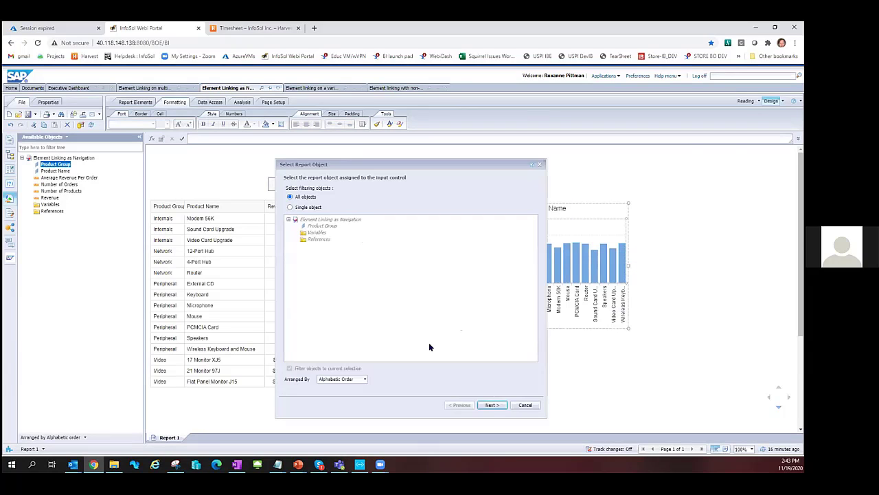
left_click(490, 405)
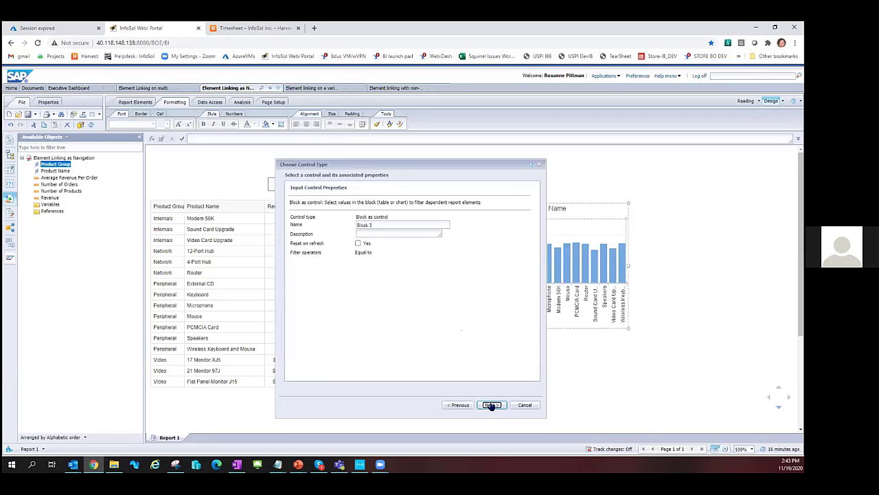
left_click(491, 405)
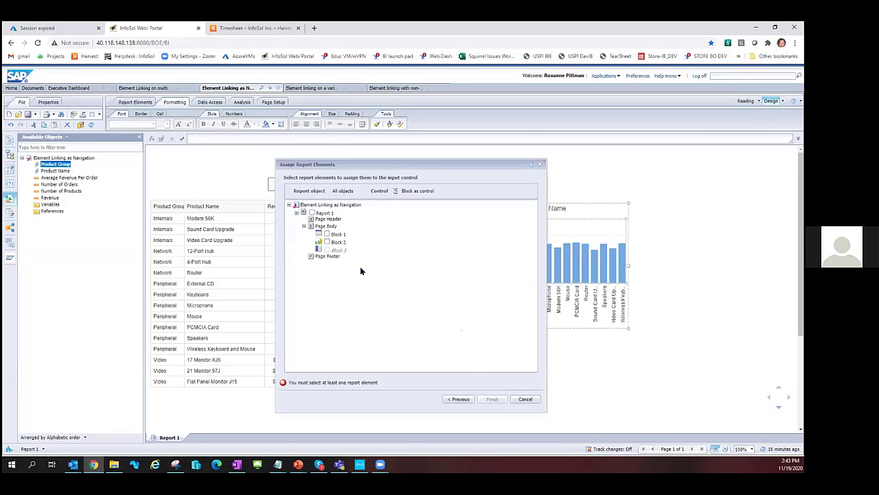
left_click(327, 234)
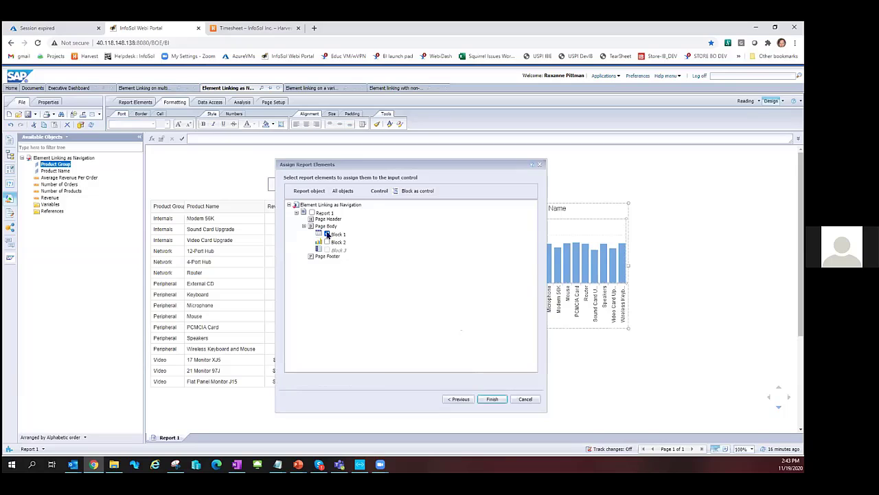
left_click(327, 242)
left_click(493, 400)
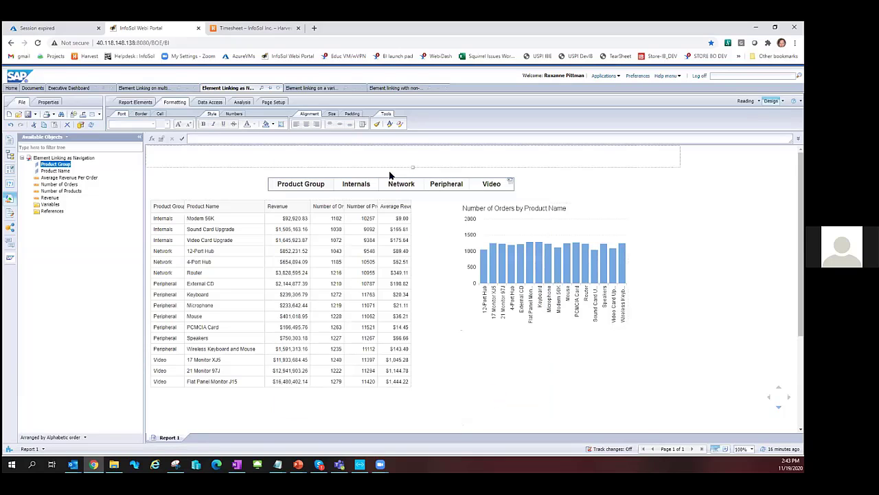
Test the element link by filtering on Internals, Network, Video and Peripheral, and clear the filter with the Product Group header cell
left_click(356, 186)
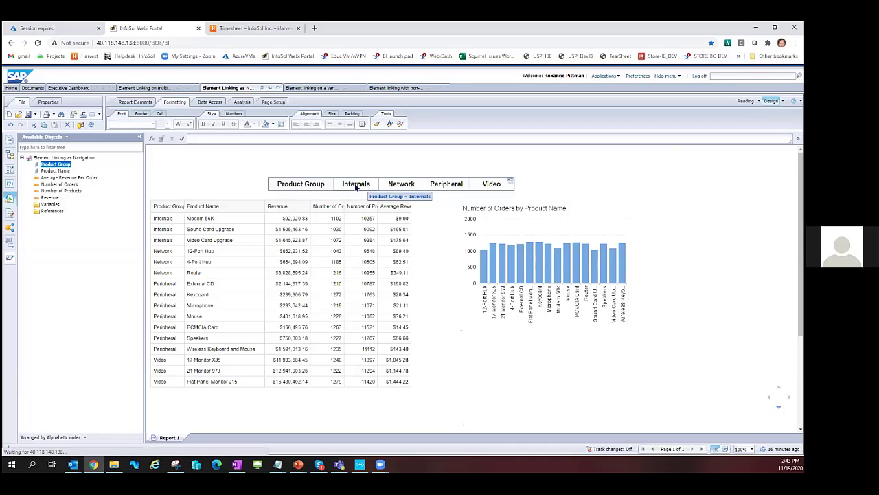
left_click(523, 323)
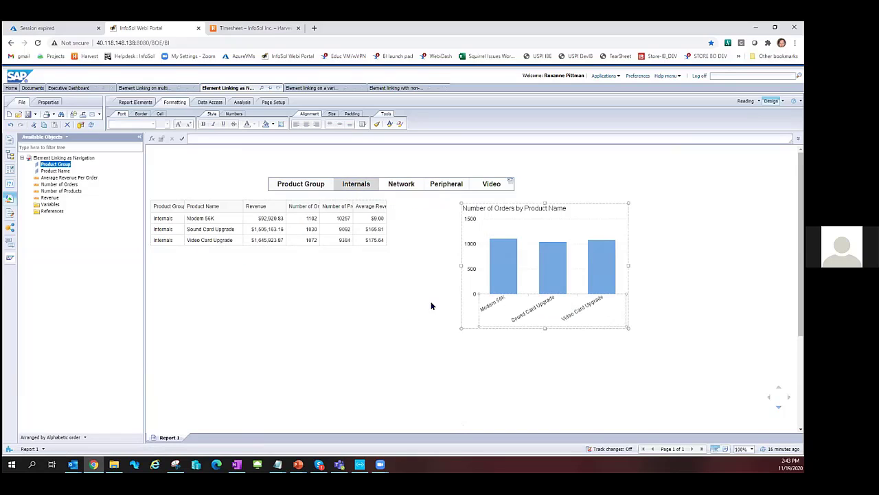
left_click(431, 305)
left_click(404, 185)
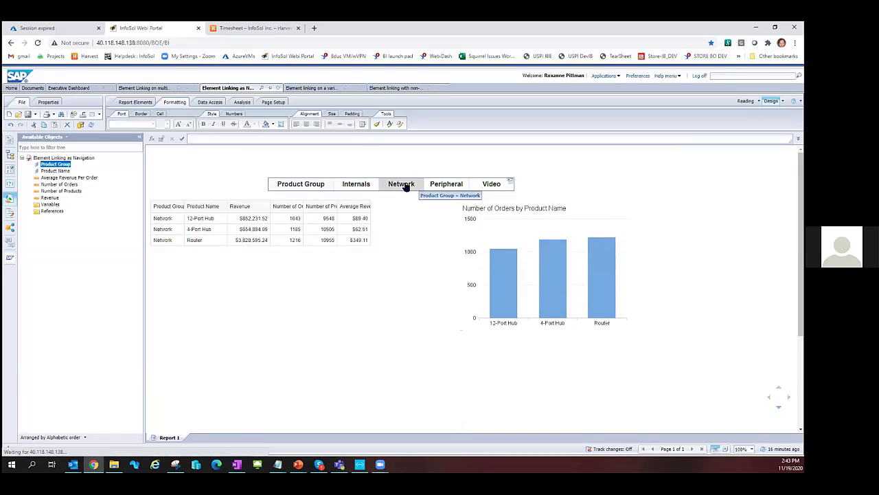
left_click(490, 185)
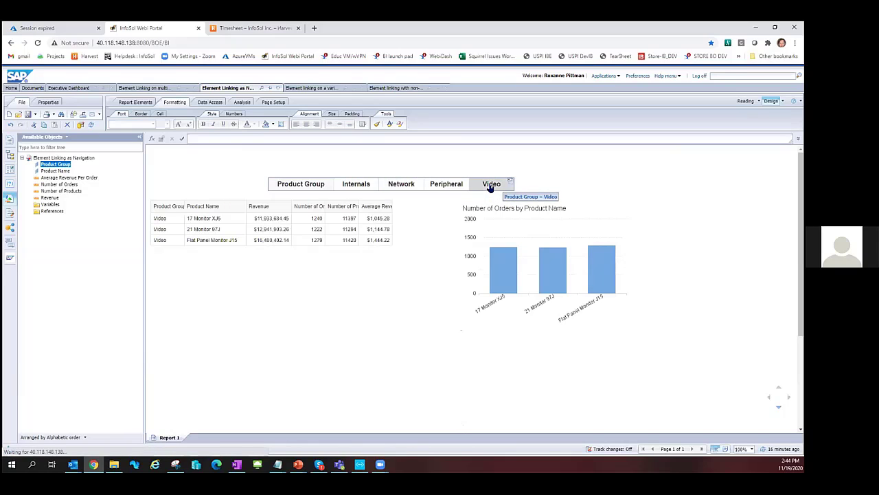
left_click(455, 187)
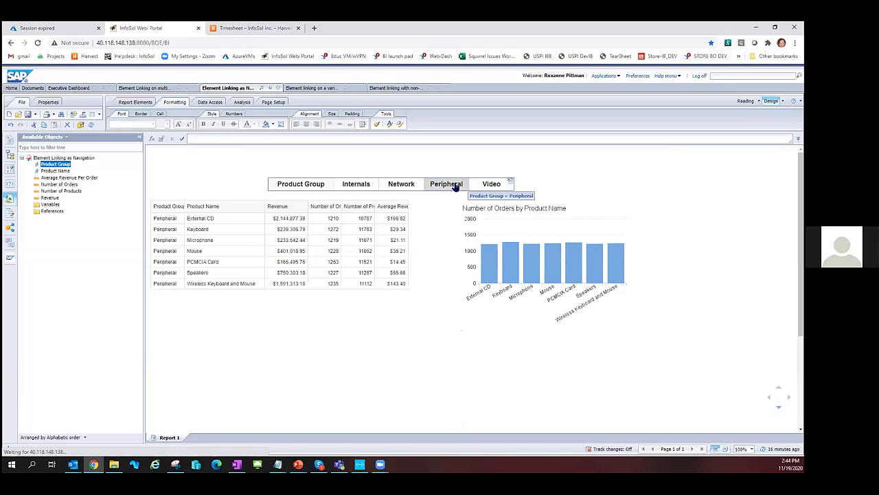
left_click(298, 185)
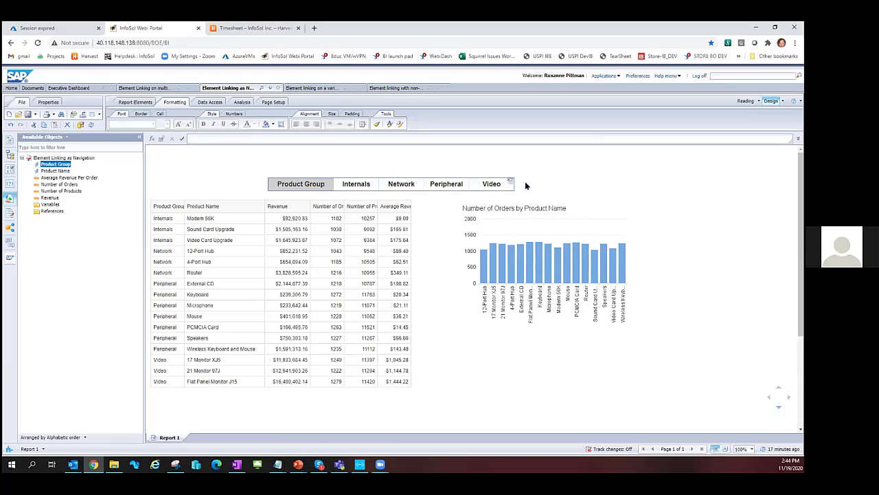
Disable the horizontal table's element link and replace its header cell's formula with the text All Product Groups
mouse_move(509, 182)
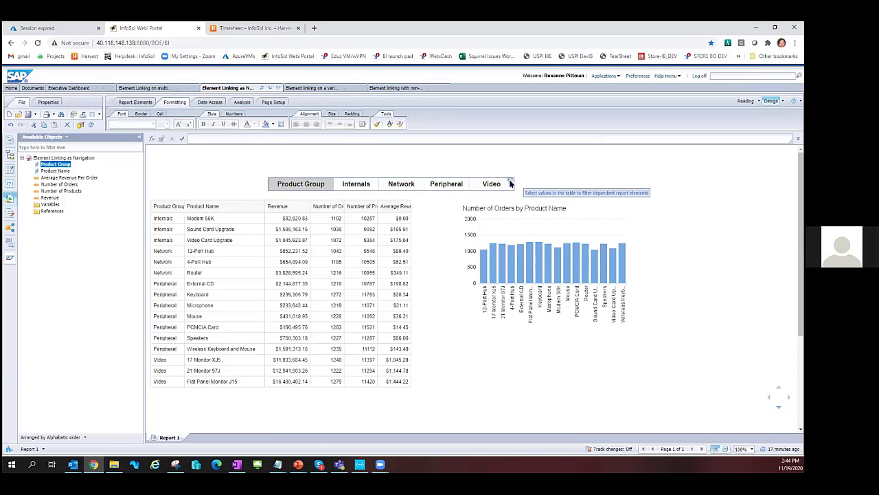
left_click(510, 183)
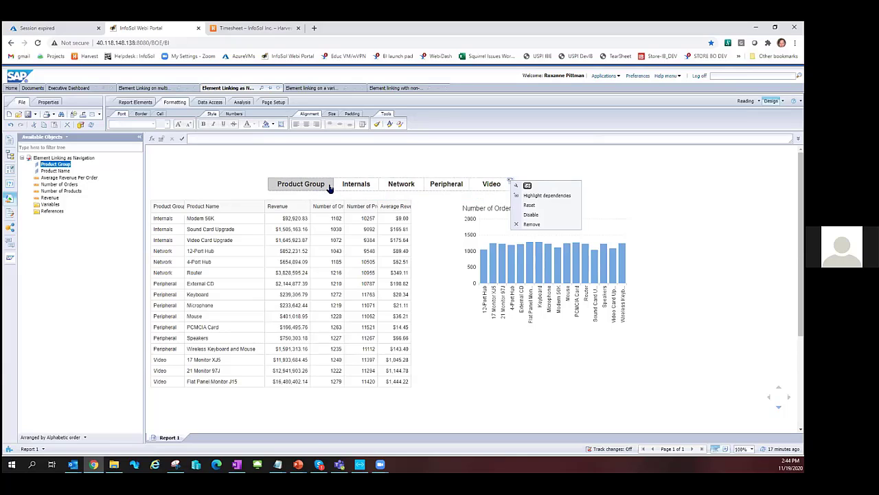
left_click(540, 215)
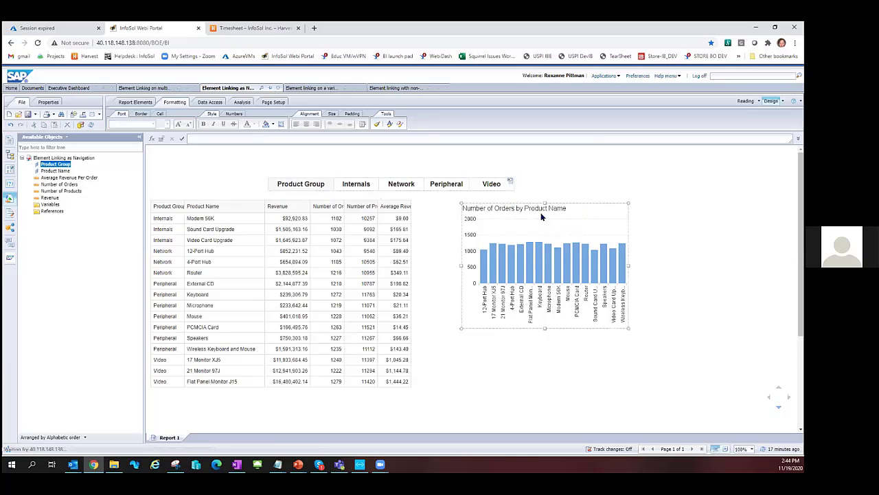
left_click(307, 188)
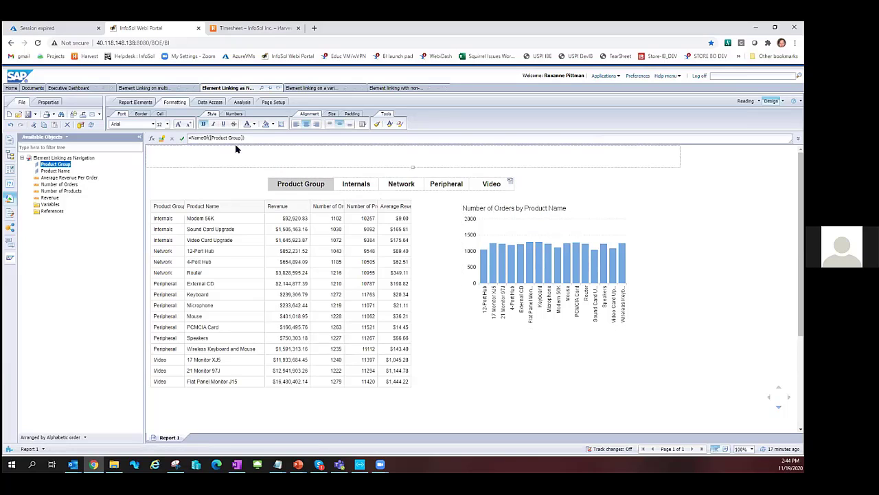
left_click(212, 140)
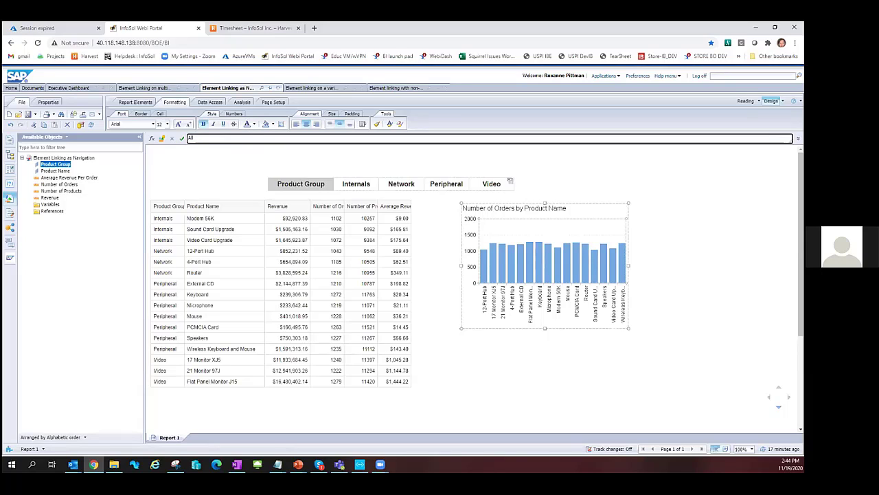
type("oducts")
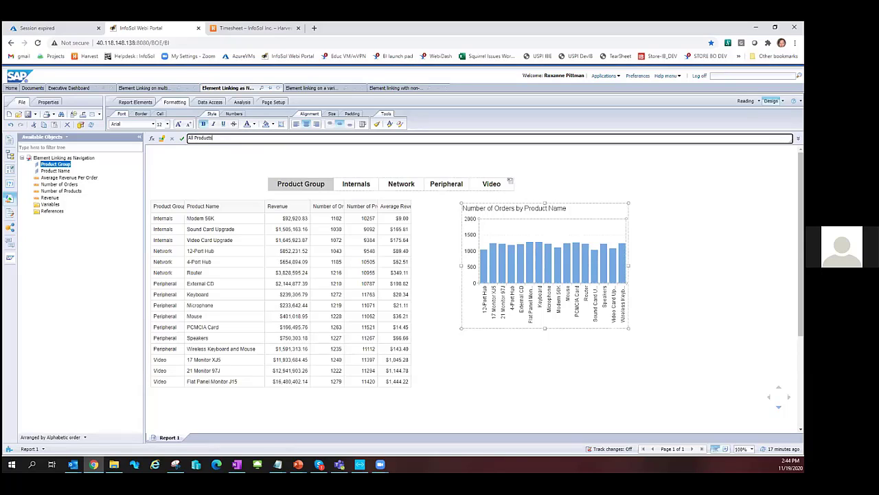
key("BackSpace")
type("Group")
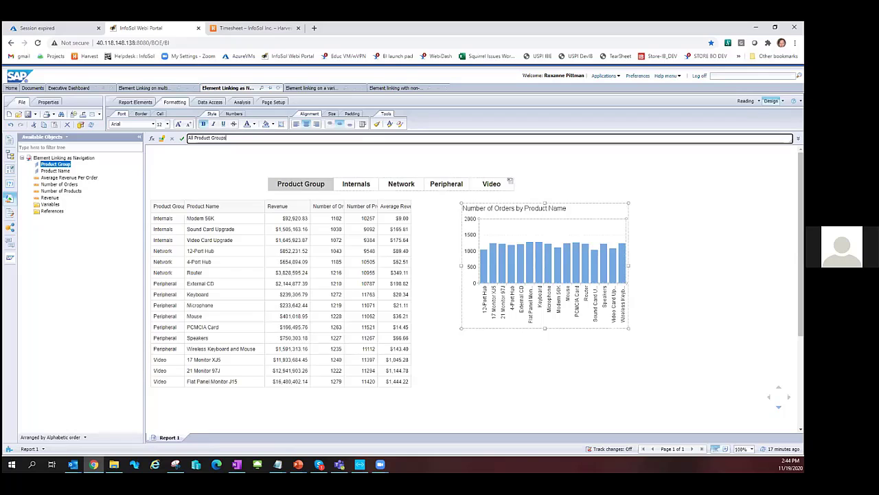
type("s")
key("Return")
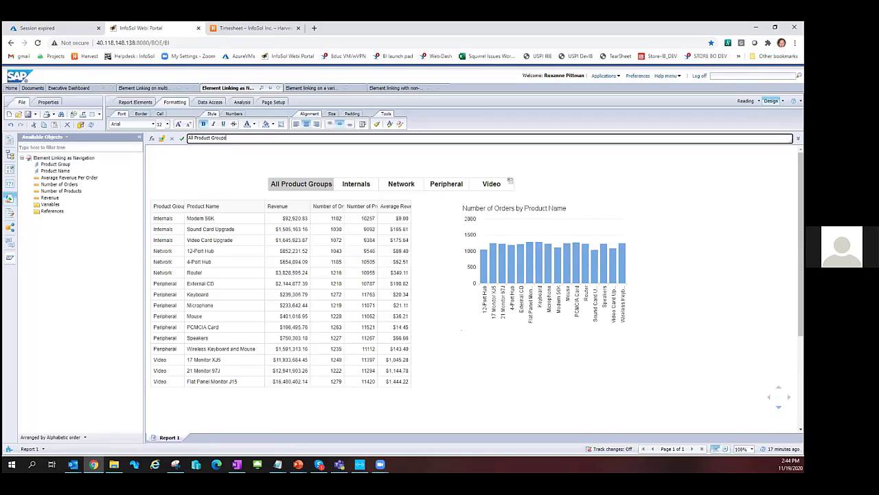
Enable the element link again and test it with Network, All Product Groups, Peripheral and Internals, finishing on All Product Groups
left_click(511, 182)
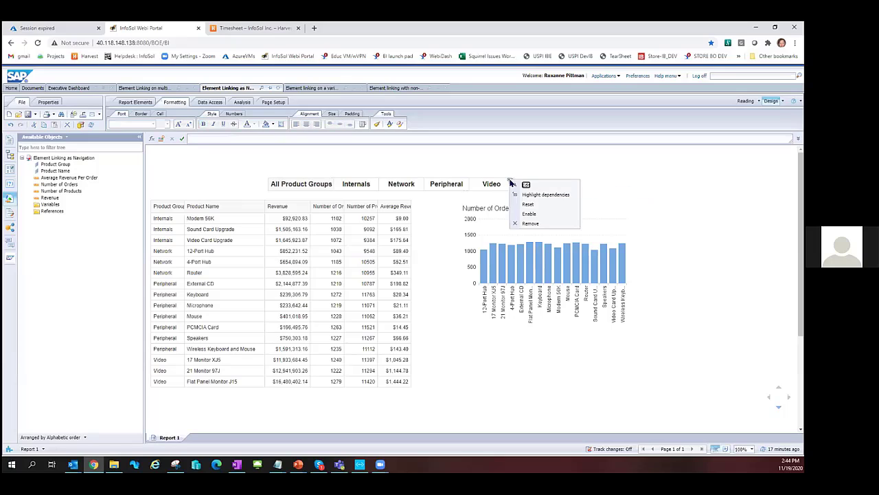
left_click(530, 215)
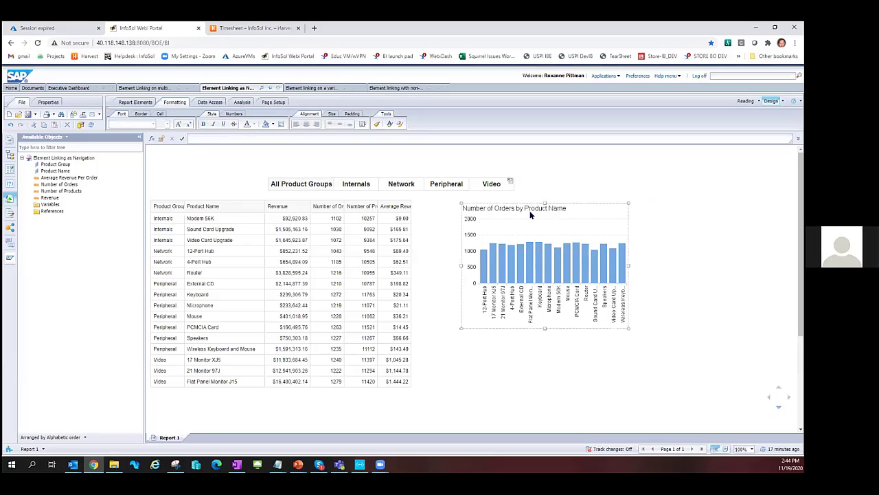
left_click(400, 181)
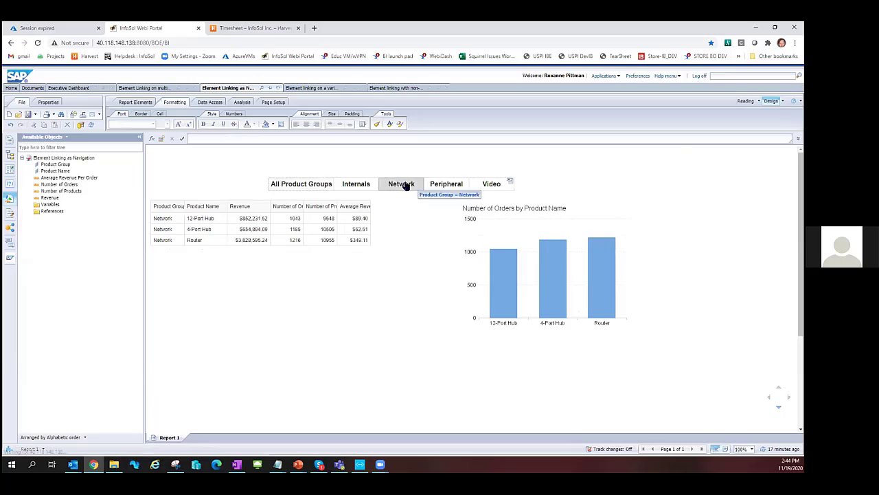
left_click(284, 186)
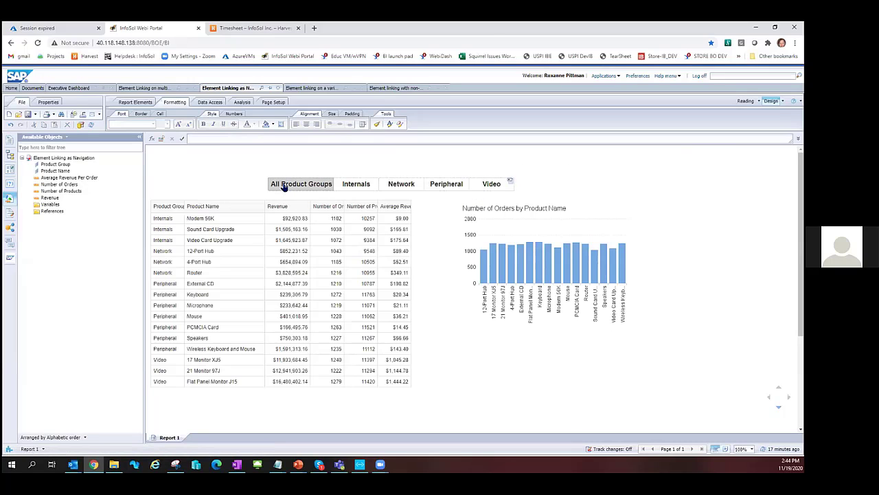
left_click(443, 186)
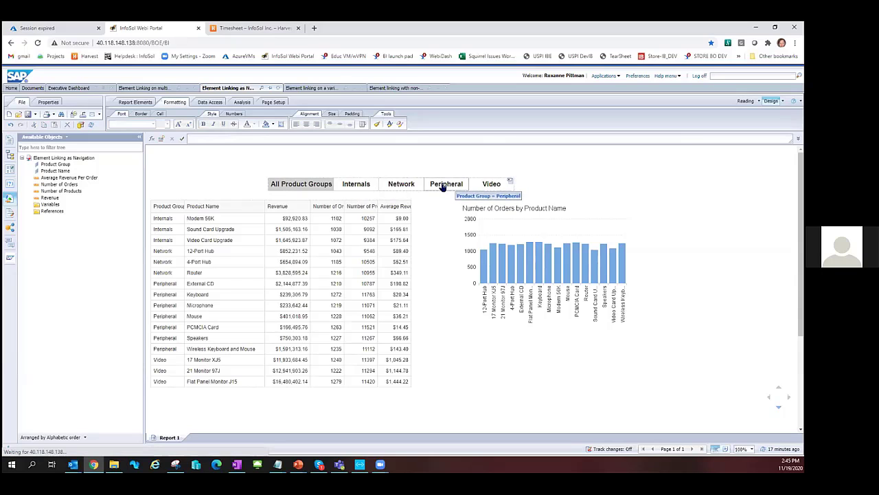
left_click(355, 184)
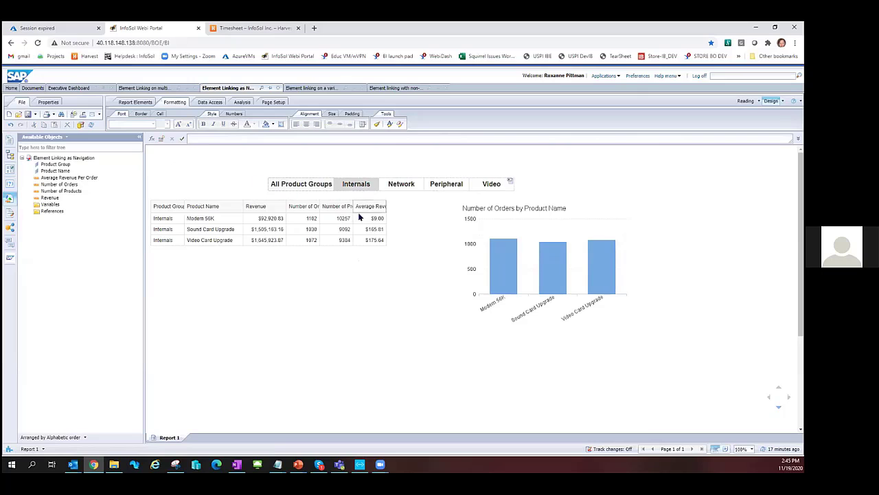
left_click(296, 186)
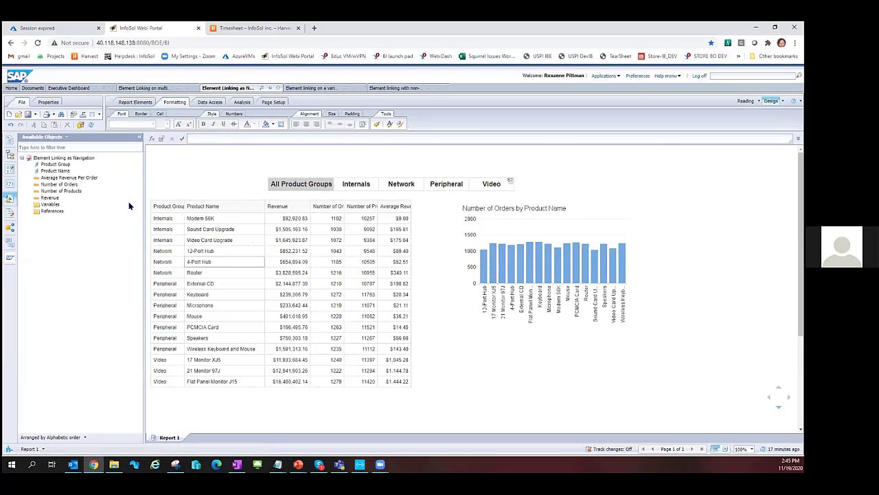
Switch to the document on element linking on a variable and delete its existing Sales Range variable
left_click(313, 89)
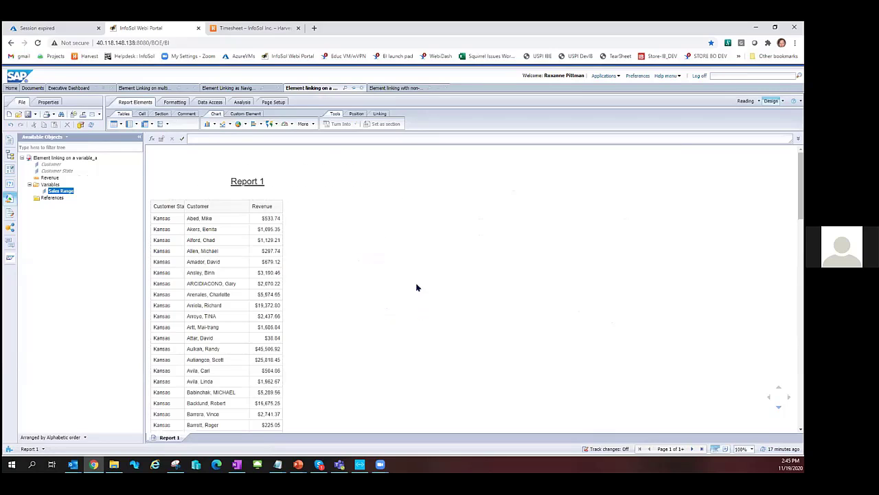
right_click(55, 191)
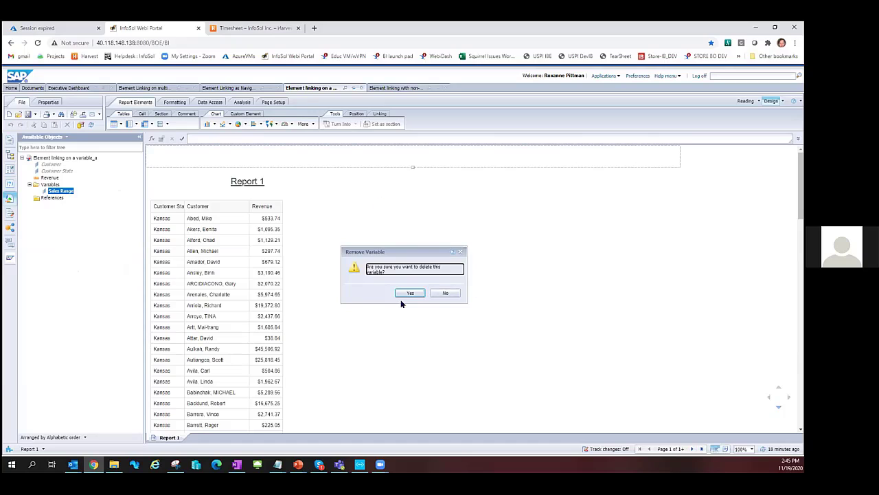
left_click(407, 292)
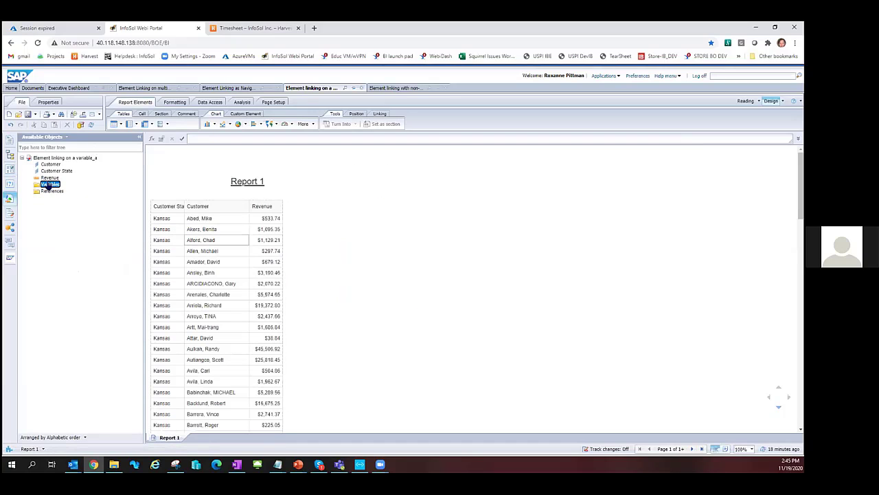
Create a dimension variable named Sales Ranges with the formula =If([Revenue]<1000;"<1k";If([Revenue] Between (1000;3000);"1-3k";If([Revenue] Between (3000;8000);"3-8k";If([Revenue] Between (8000;10000);"8-10k";">10k"))))
right_click(48, 186)
left_click(64, 191)
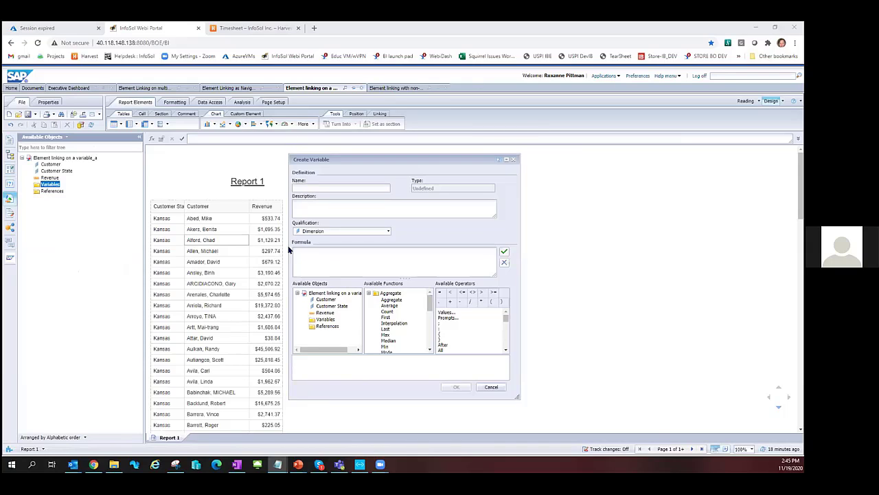
left_click(316, 264)
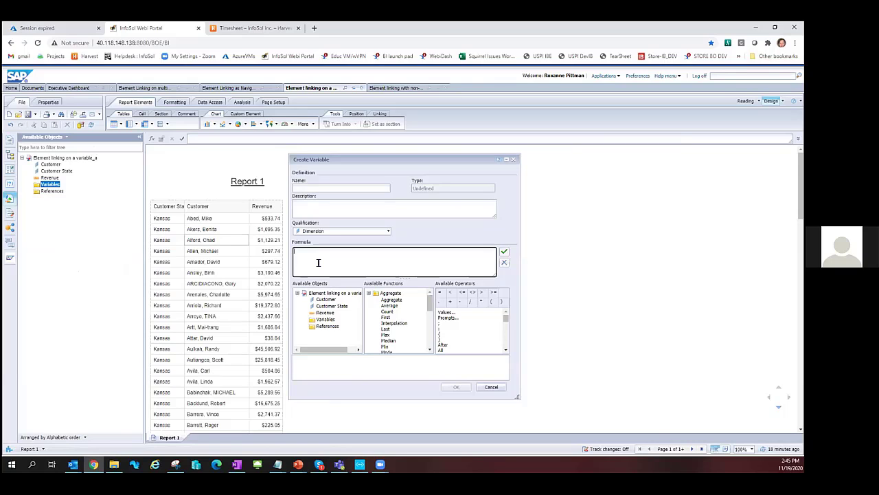
type("=If([Revenue]<1000;\"<1k\";If([Revenue] Between (1000;3000);\"1-3k\";If([Revenue] Between (3000;8000);\"3-8k\";If([Revenue] Between (8000;10000);\"8-10k\";\">10k\"))))")
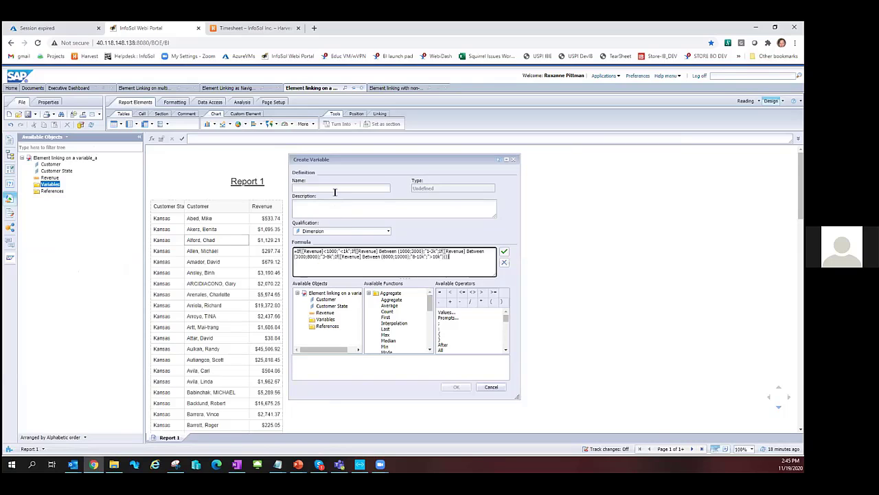
left_click(335, 192)
type("Sales Ranges")
key("Return")
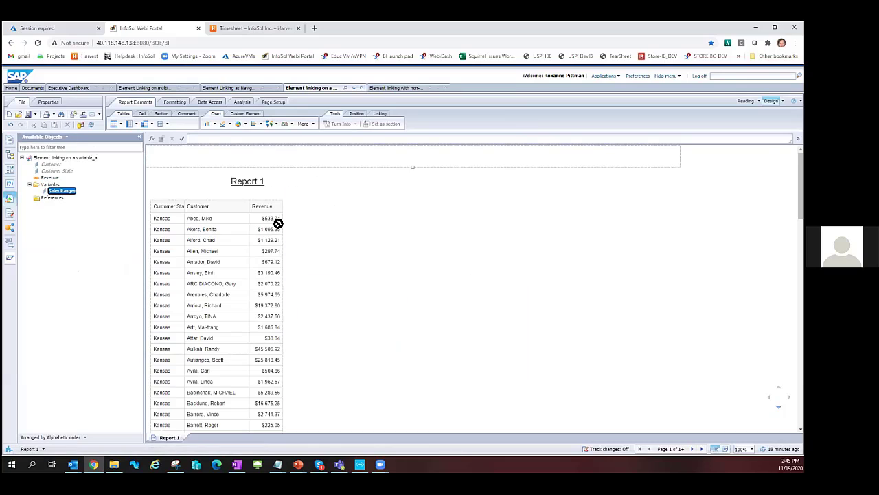
Add the Sales Ranges variable as a column after Revenue in the customer table and center its values
left_click_drag(281, 223, 281, 224)
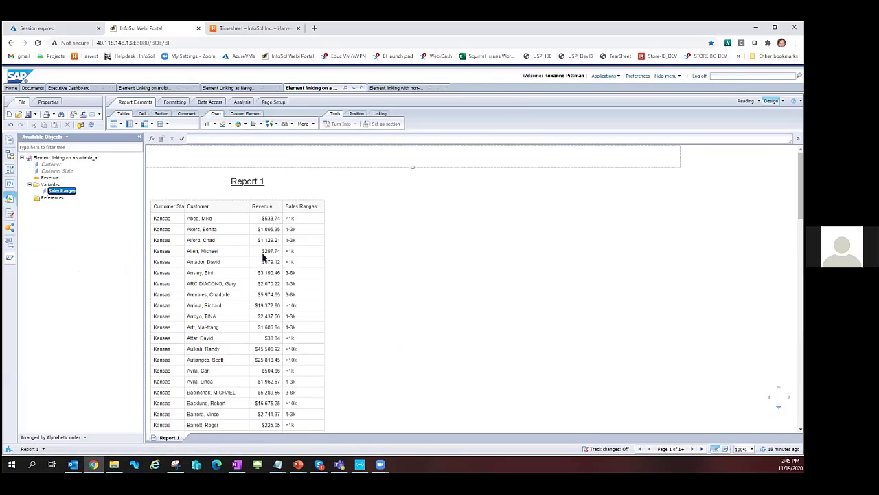
left_click(303, 272)
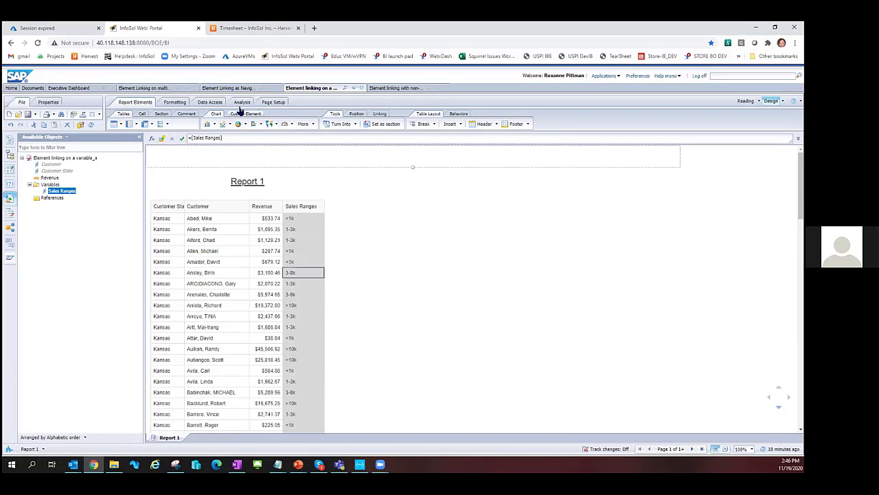
left_click(174, 101)
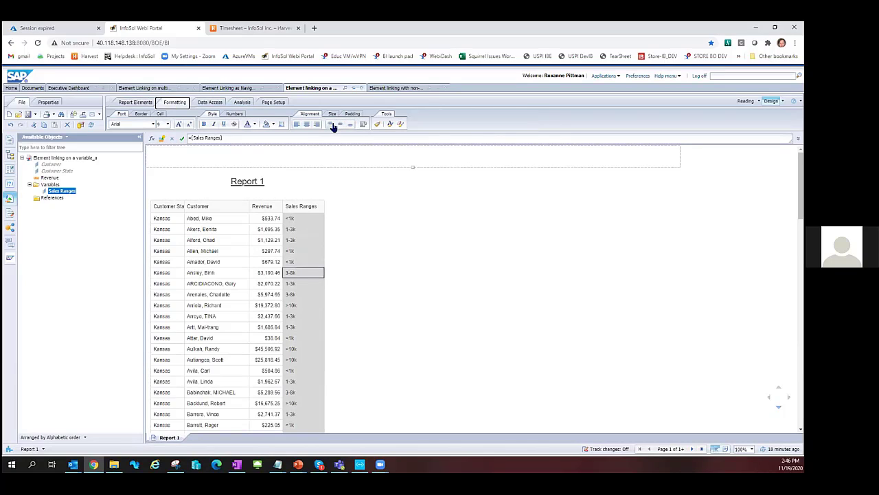
left_click(307, 124)
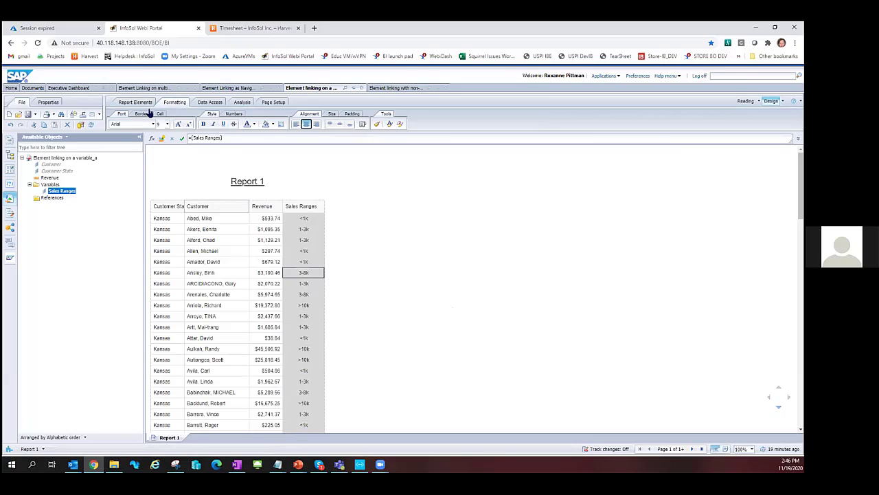
Insert a horizontal table of Sales Ranges in the empty area beside the customer table
left_click(135, 103)
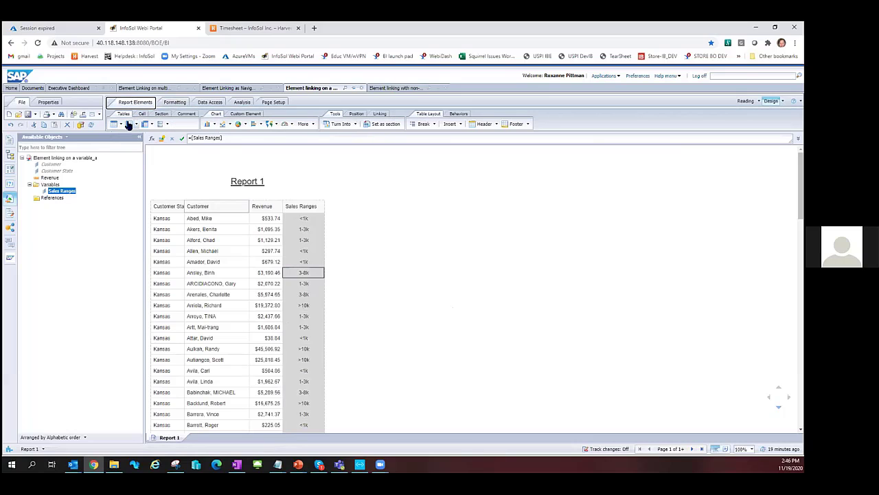
left_click(129, 124)
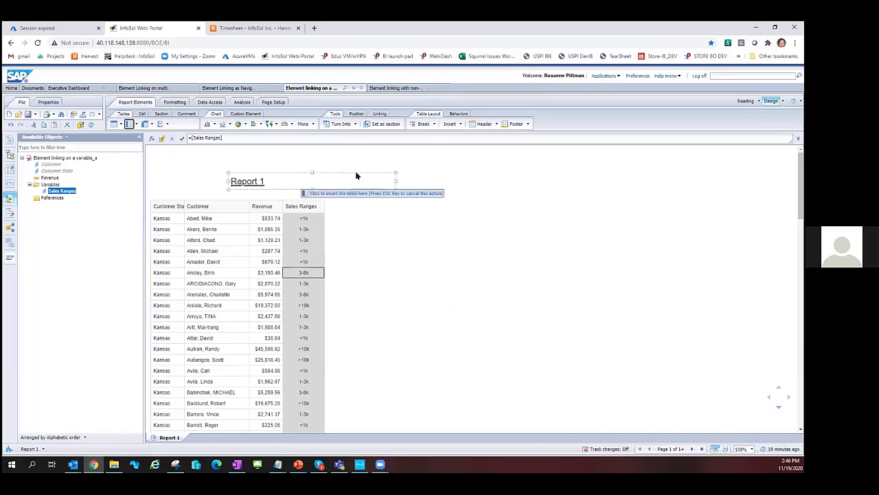
left_click(377, 208)
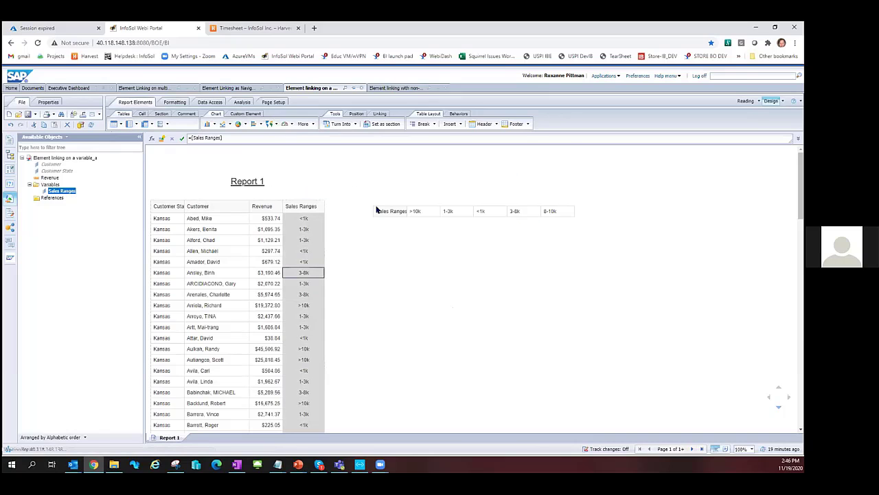
Delete the Report 1 title and move the horizontal Sales Ranges table into its place above the customer table
left_click(271, 186)
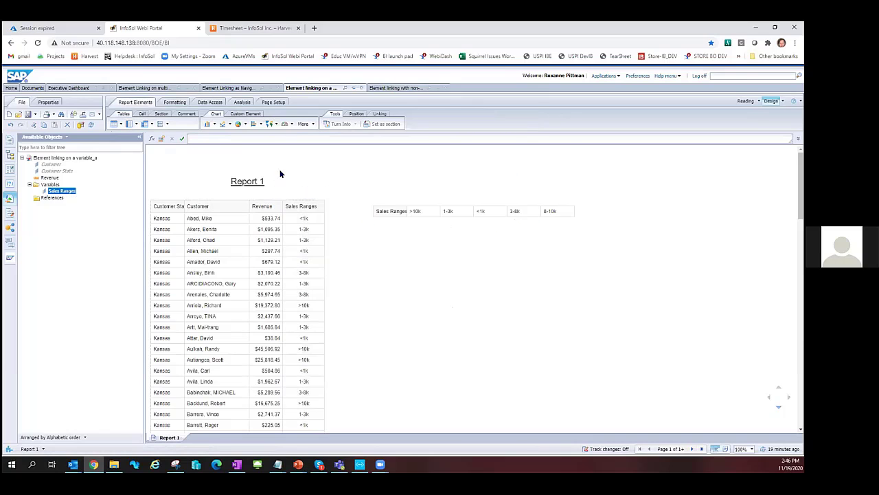
left_click(278, 182)
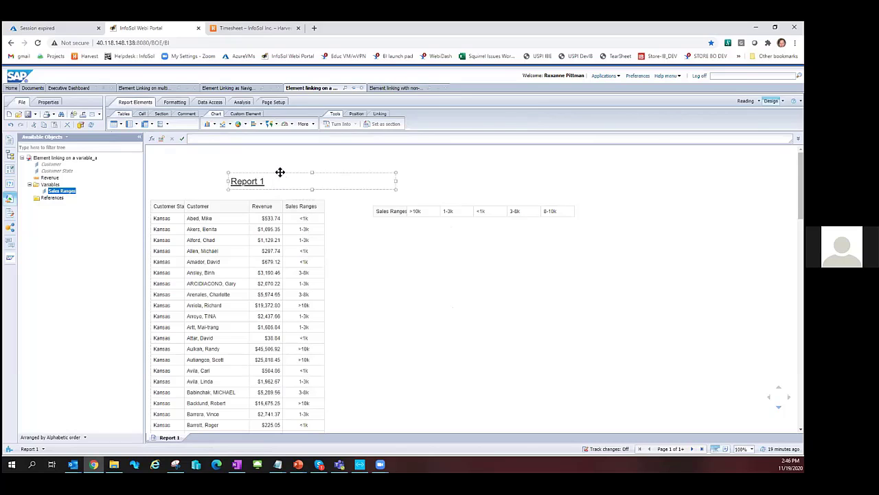
key("Delete")
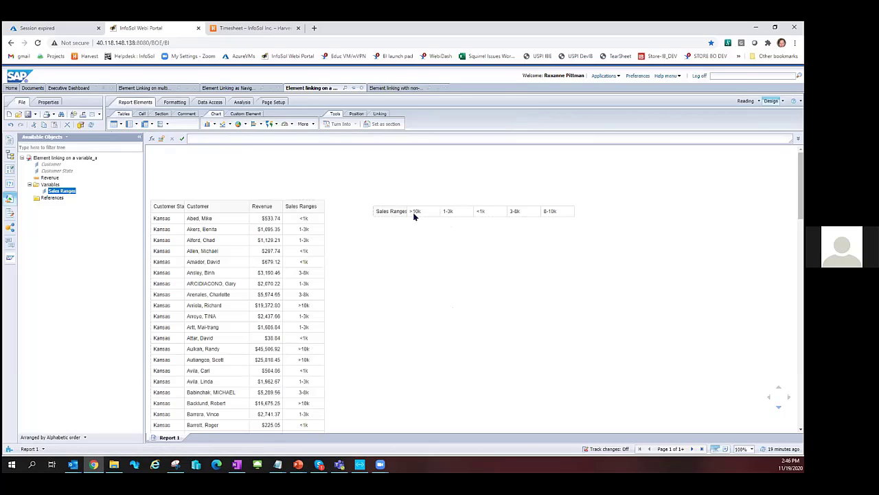
left_click(423, 202)
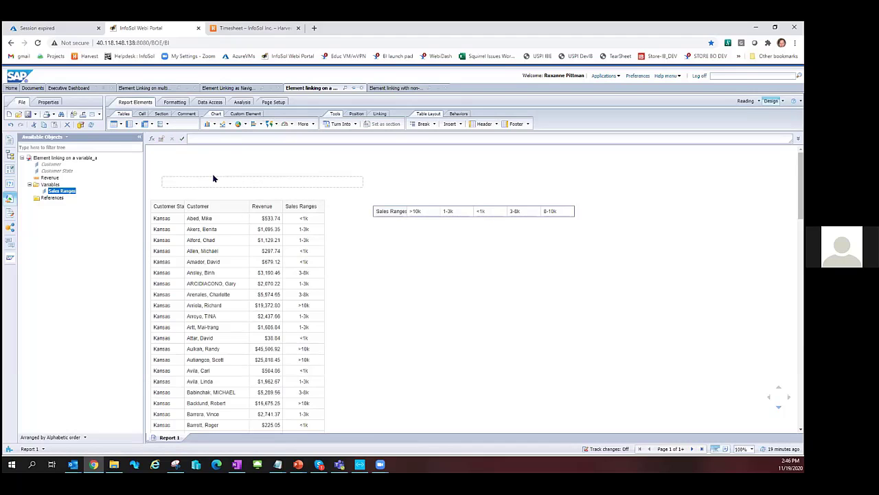
left_click_drag(212, 179, 212, 175)
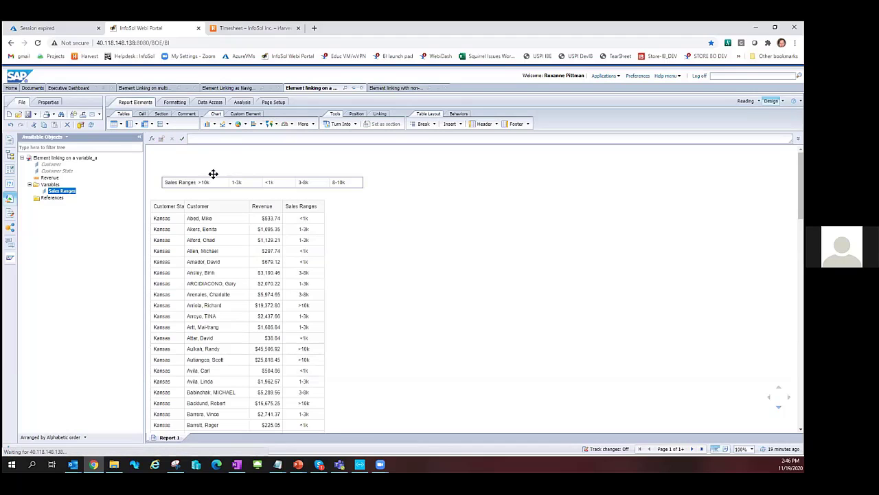
Center the range values in the horizontal Sales Ranges table and enlarge their font to size 12
left_click(278, 183)
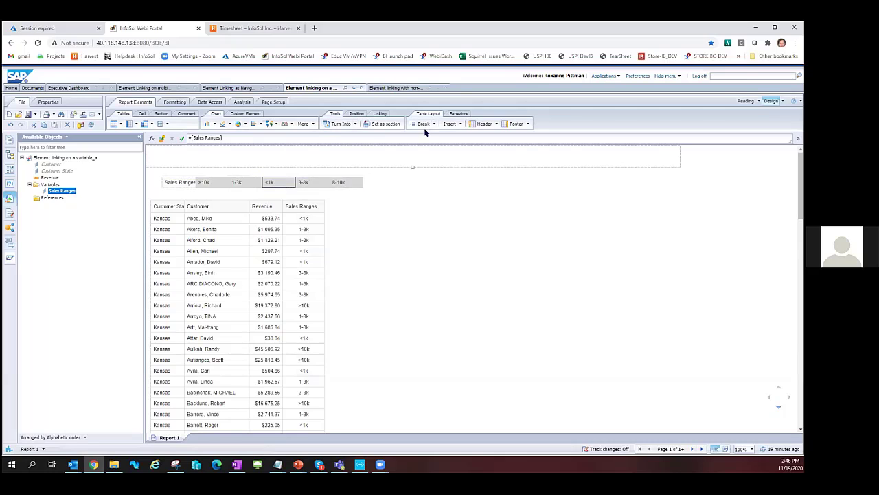
left_click(174, 102)
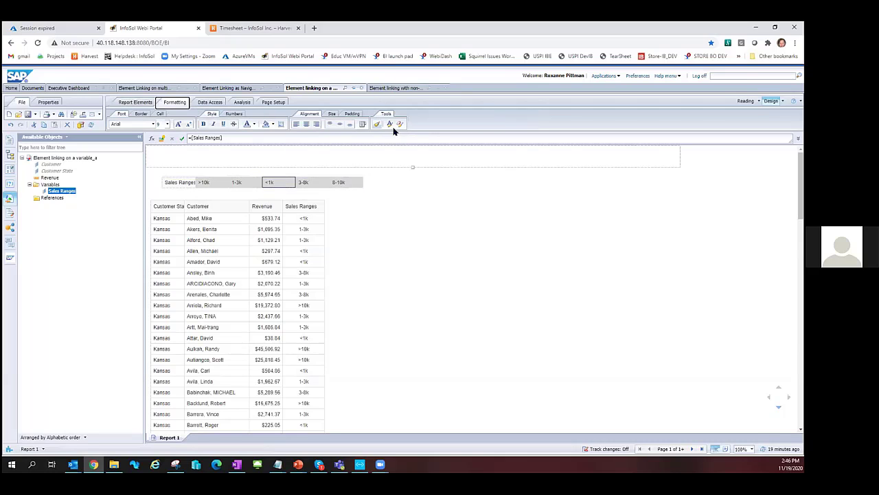
left_click(306, 124)
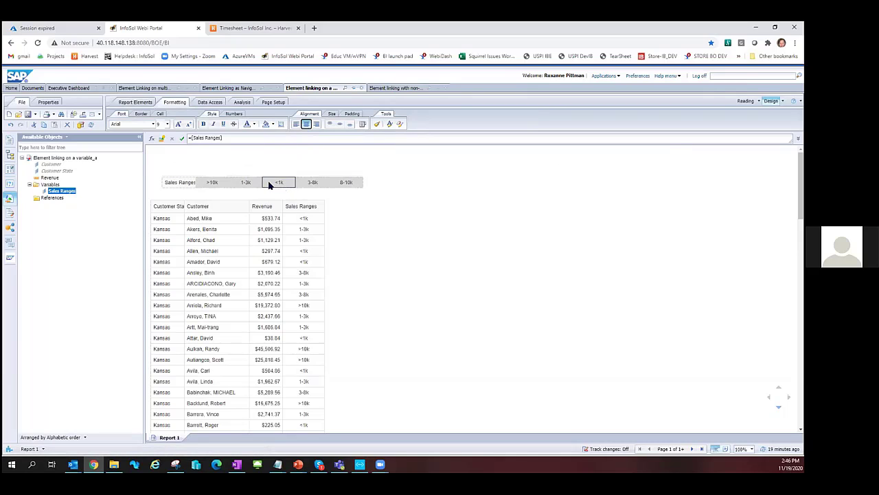
left_click(269, 182)
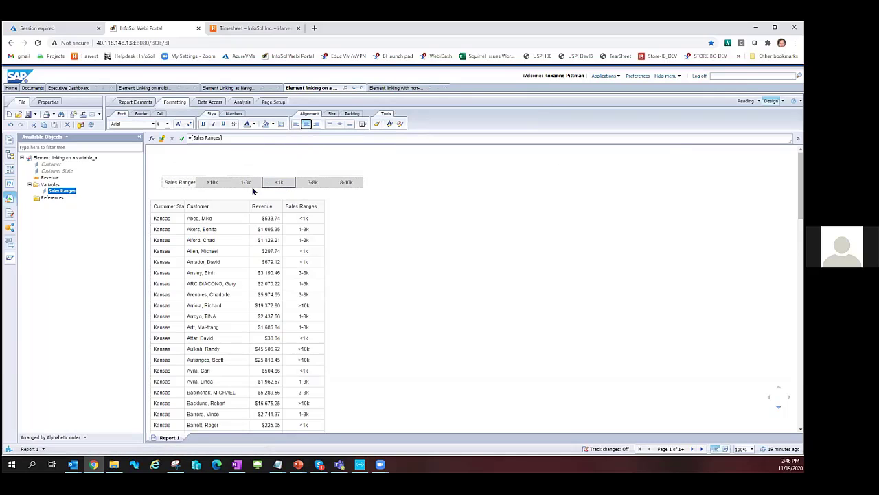
left_click(178, 124)
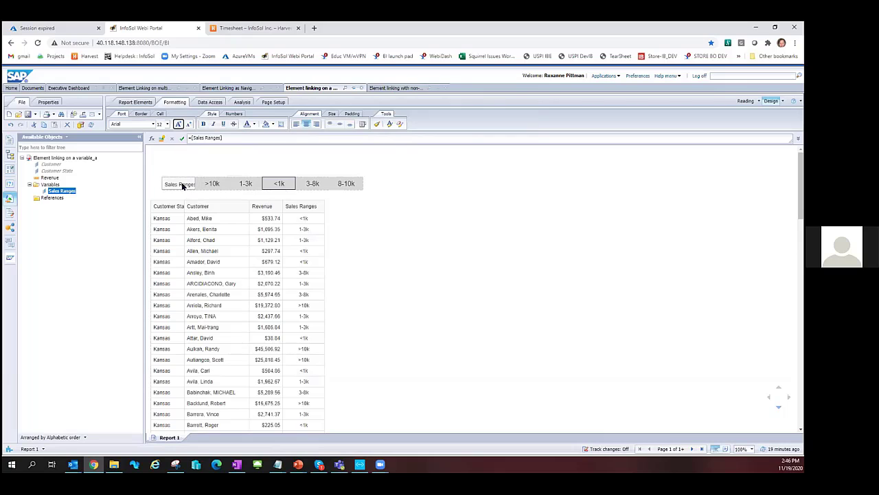
Replace the horizontal table's header formula with the text Reset and shift the table to line up with the customer table's left edge
left_click(176, 189)
left_click(239, 159)
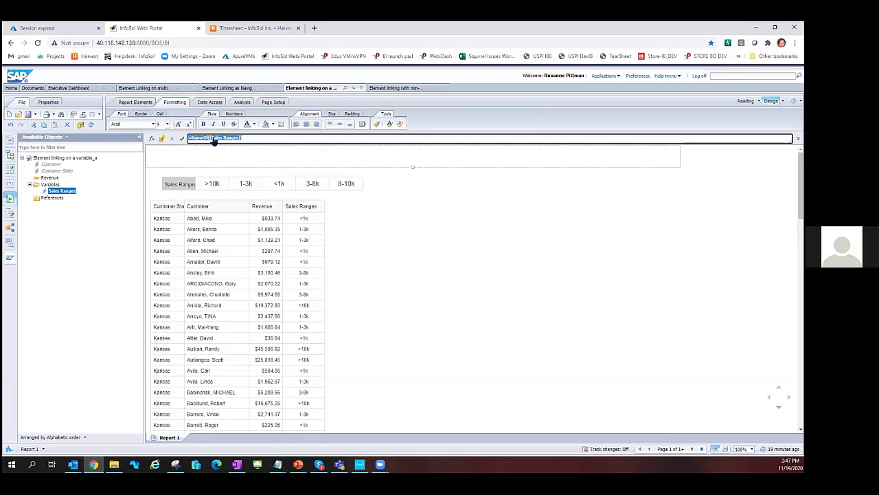
triple_click(214, 138)
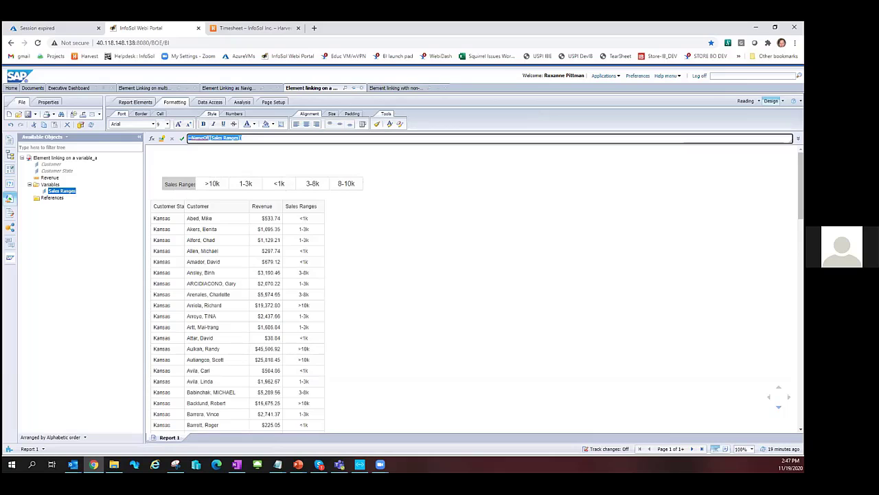
type("Reset")
key("Return")
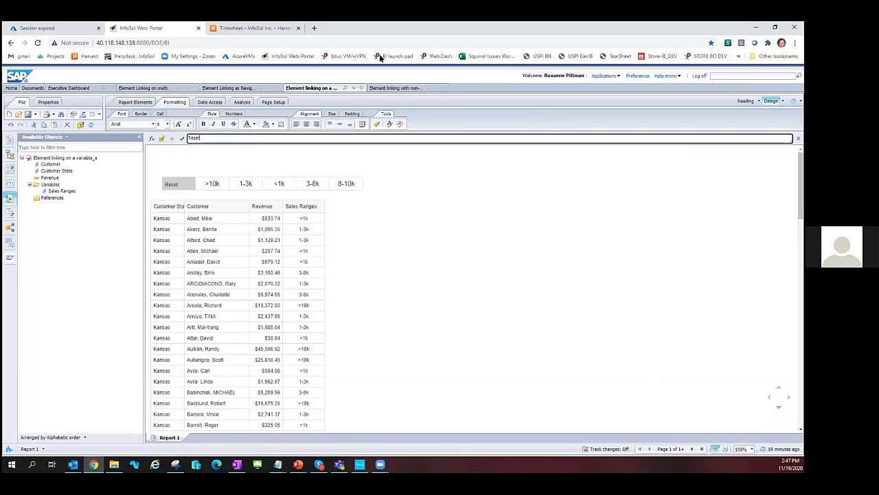
left_click(293, 175)
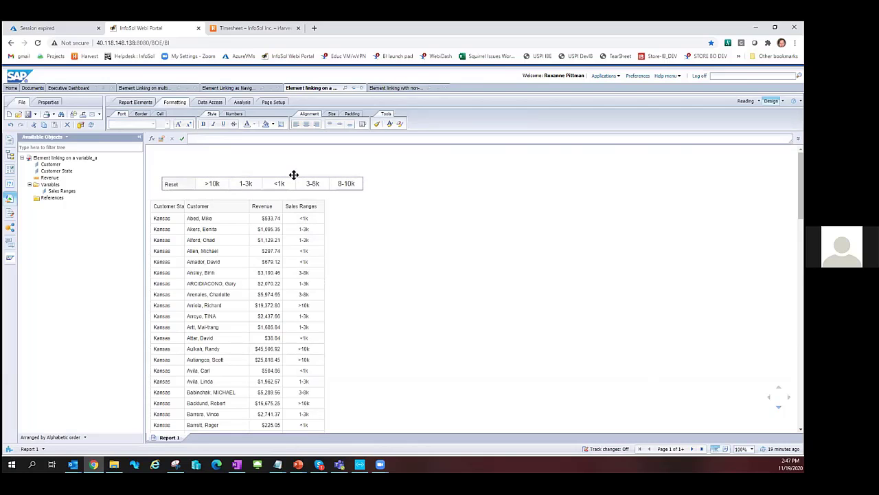
left_click_drag(293, 175, 279, 178)
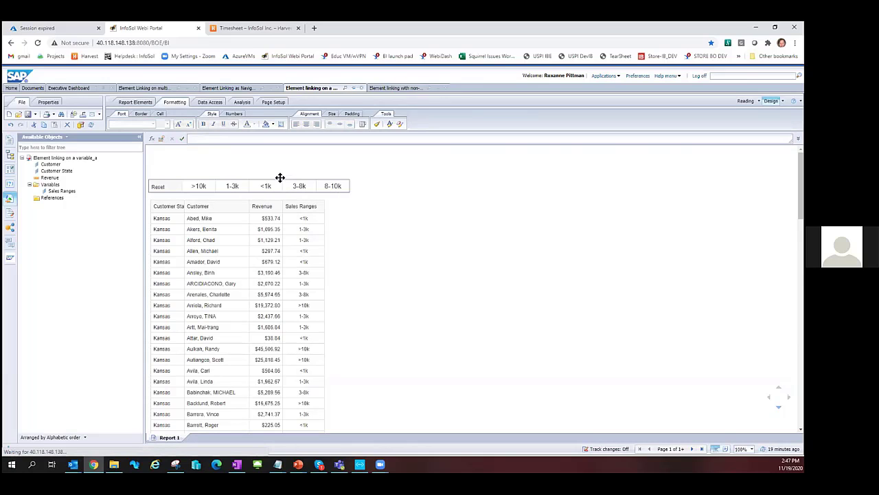
Add an element link on all objects to the horizontal Sales Ranges table, with Block 1 as its dependent element
right_click(245, 179)
mouse_move(296, 252)
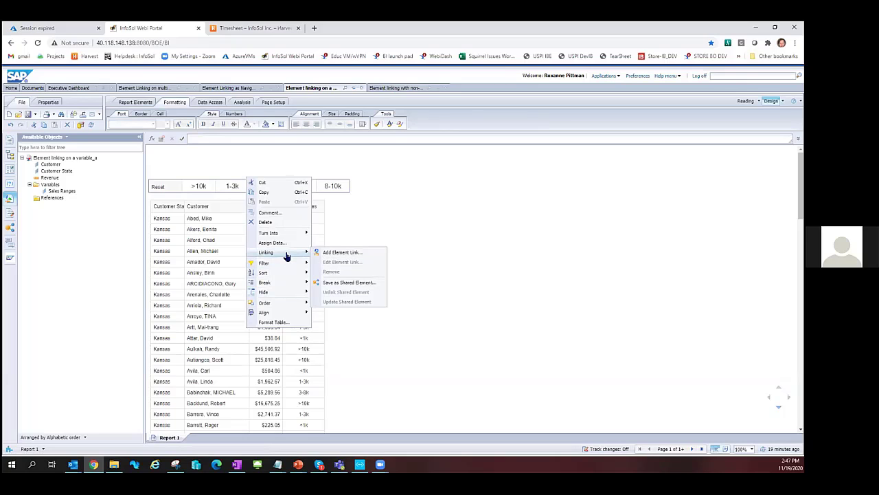
left_click(342, 253)
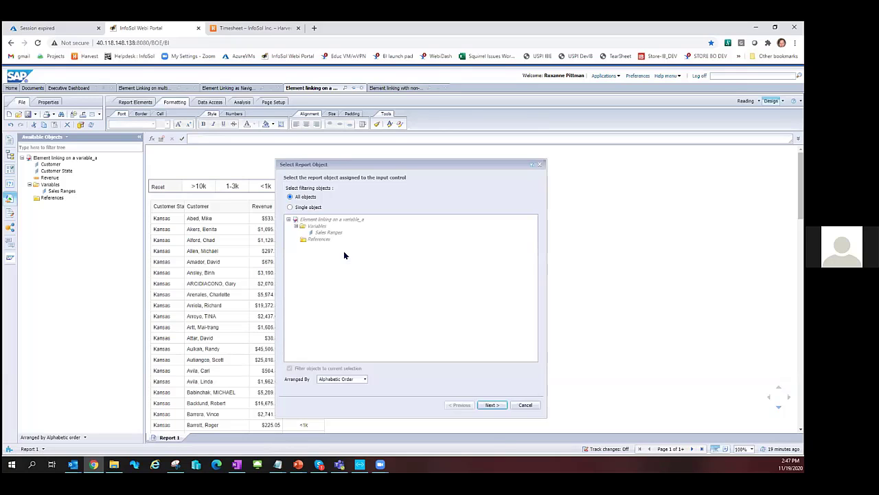
left_click(491, 406)
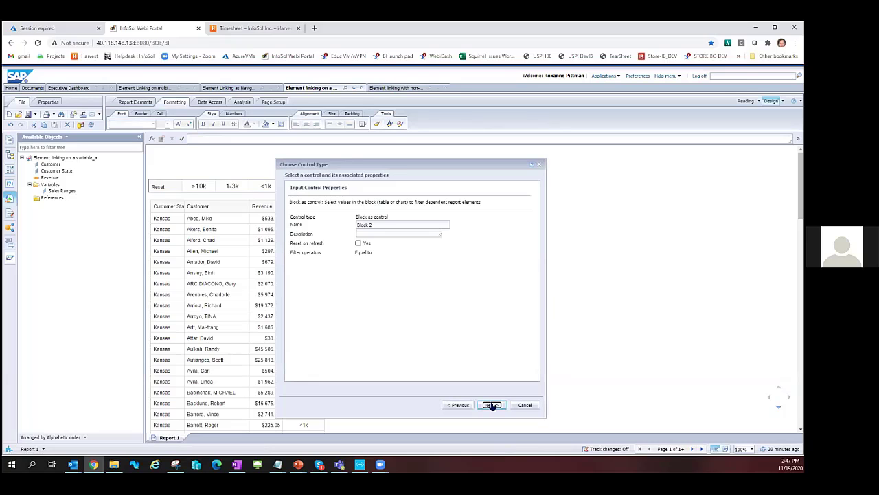
left_click(492, 405)
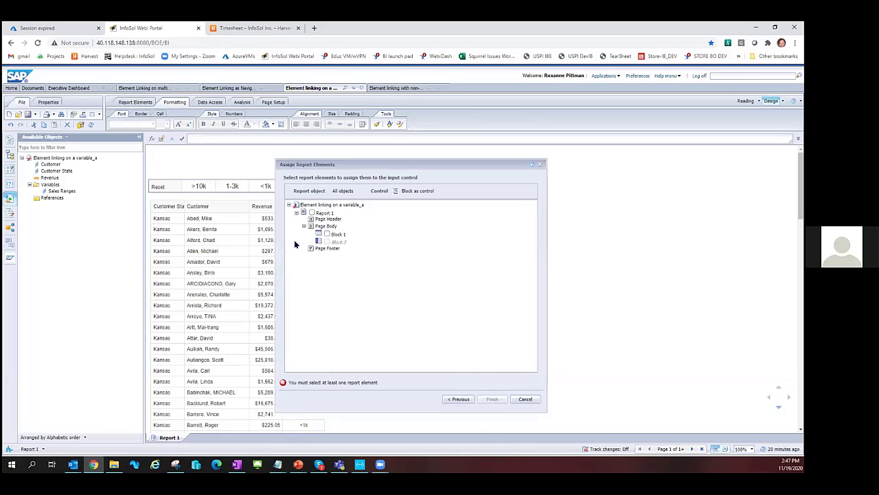
left_click(329, 235)
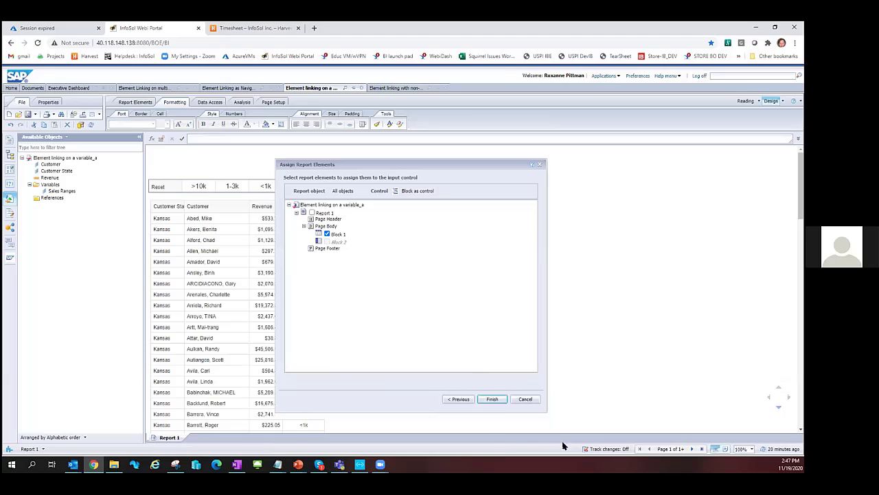
left_click(492, 399)
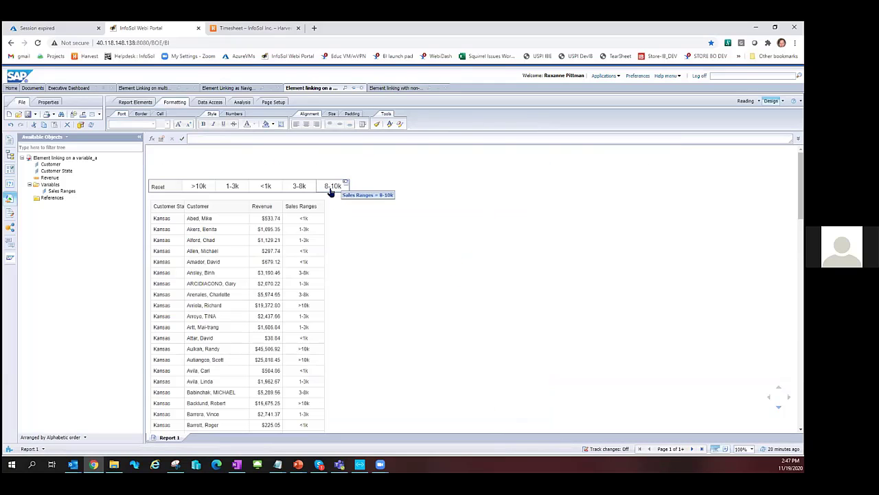
Test the element link by filtering the customer table to the 8-10k range and to the <1k range
left_click(332, 189)
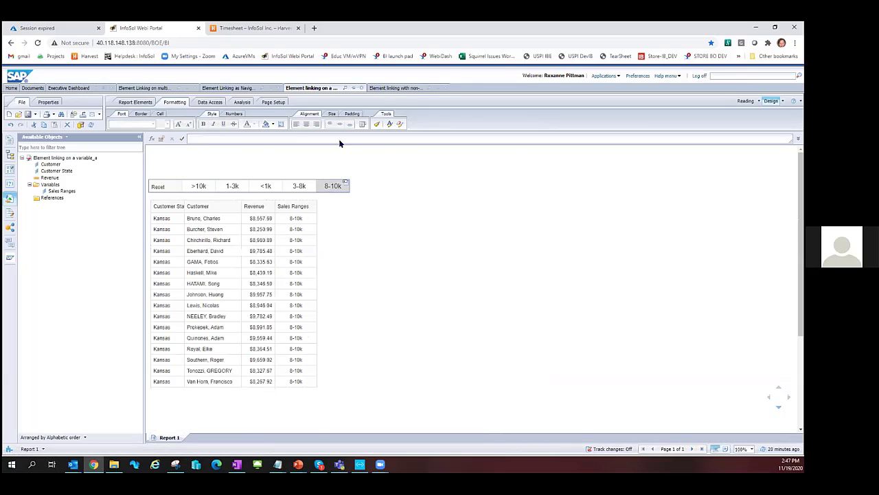
left_click(268, 187)
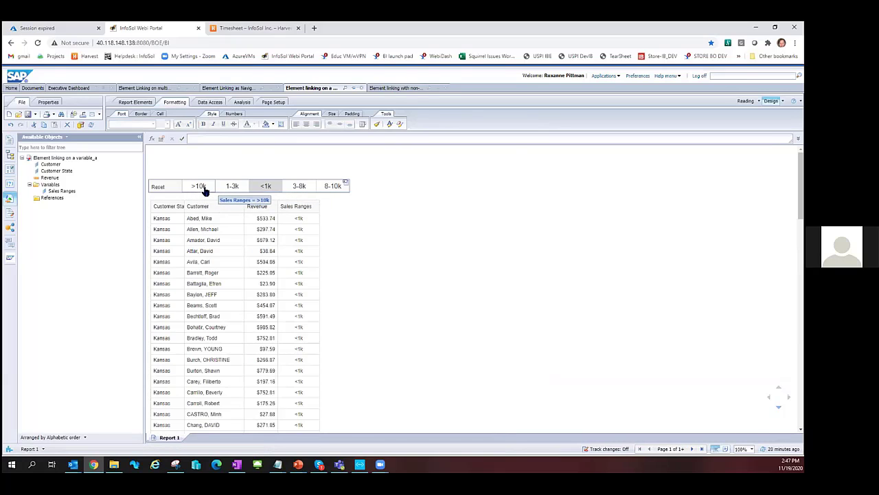
Disable the horizontal Sales Ranges table's element link and add an advanced sort on Sales Ranges to that table
left_click(345, 185)
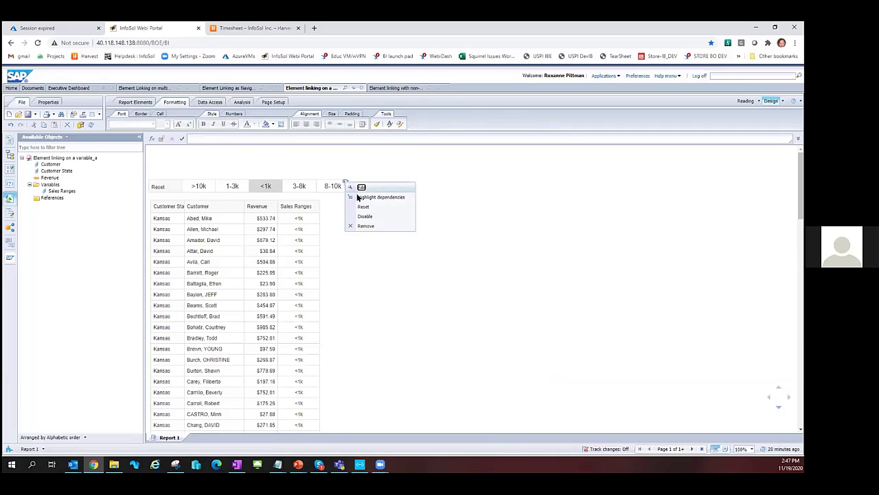
left_click(369, 217)
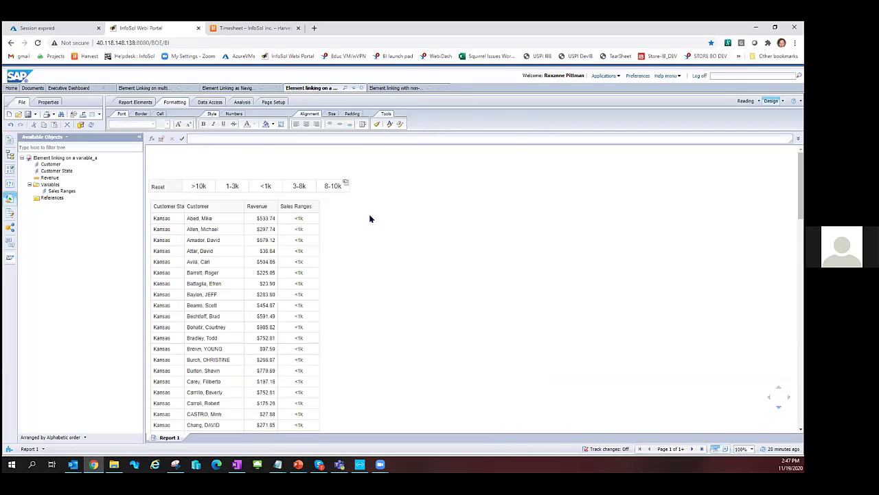
right_click(258, 187)
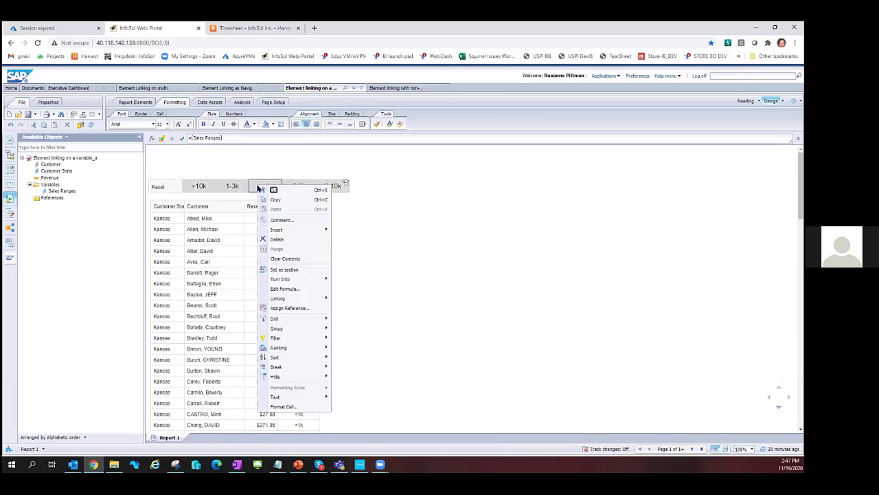
mouse_move(302, 367)
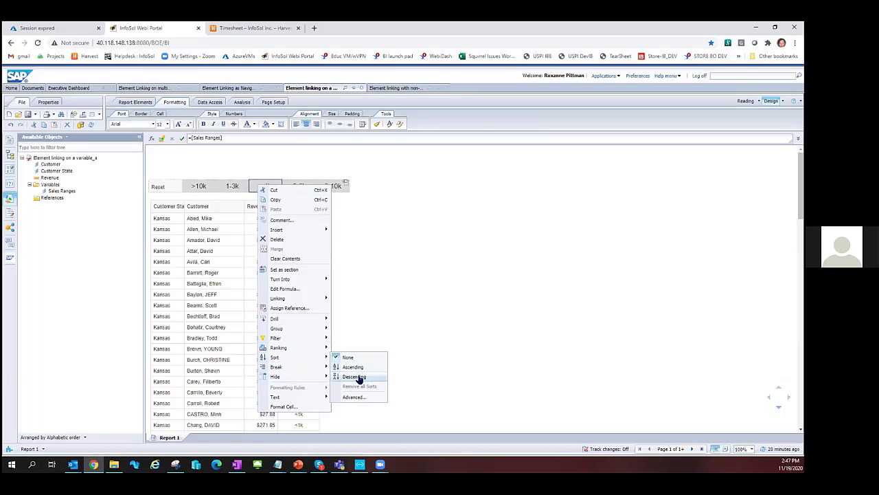
left_click(355, 397)
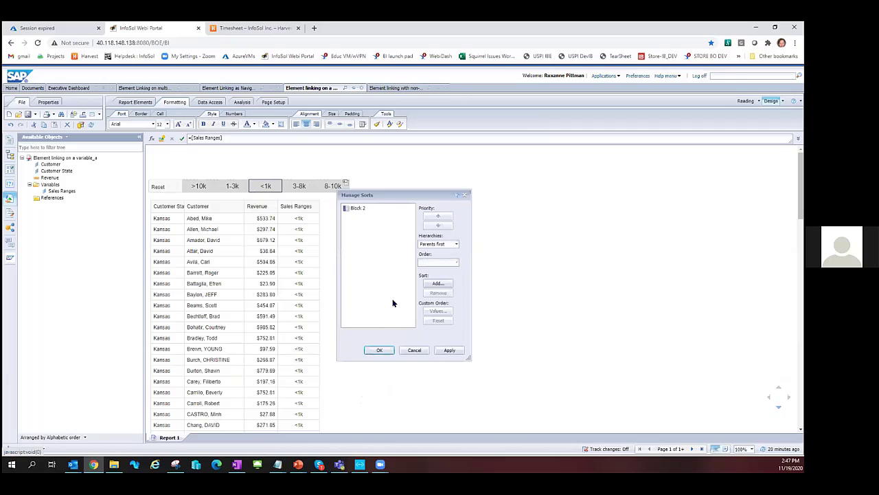
left_click(438, 283)
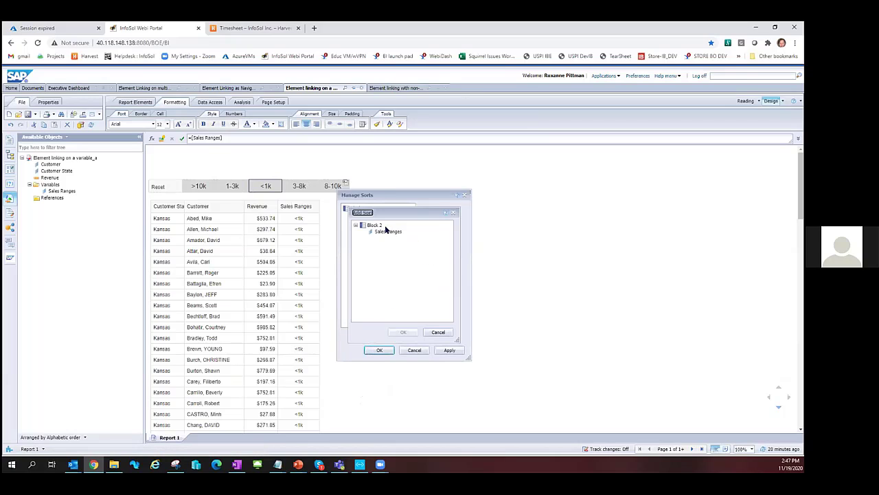
double_click(386, 231)
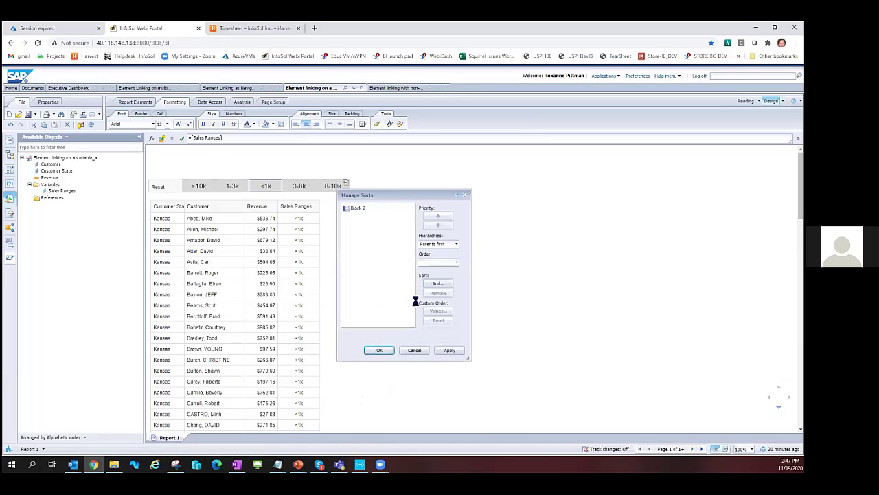
Define the custom sort order of Sales Ranges as <1k, 1-3k, 3-8k, 8-10k, >10k and apply it to the horizontal table
left_click(438, 311)
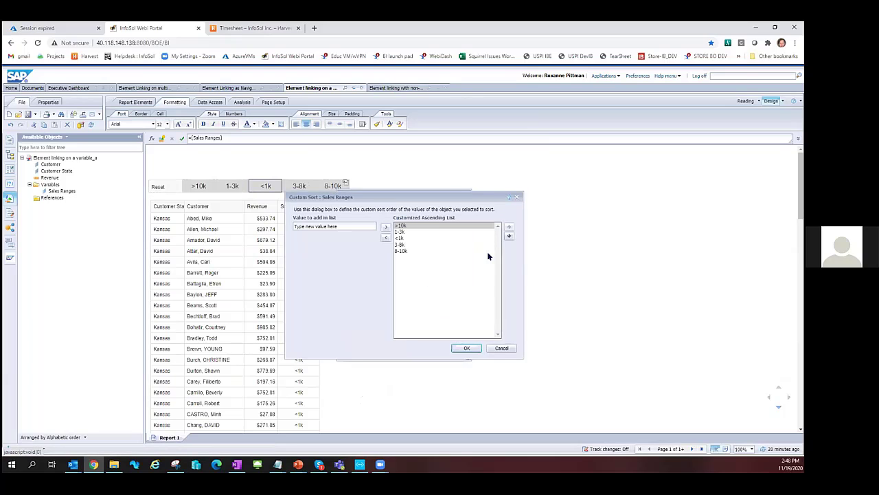
left_click(509, 236)
left_click(509, 235)
left_click(509, 236)
left_click(509, 235)
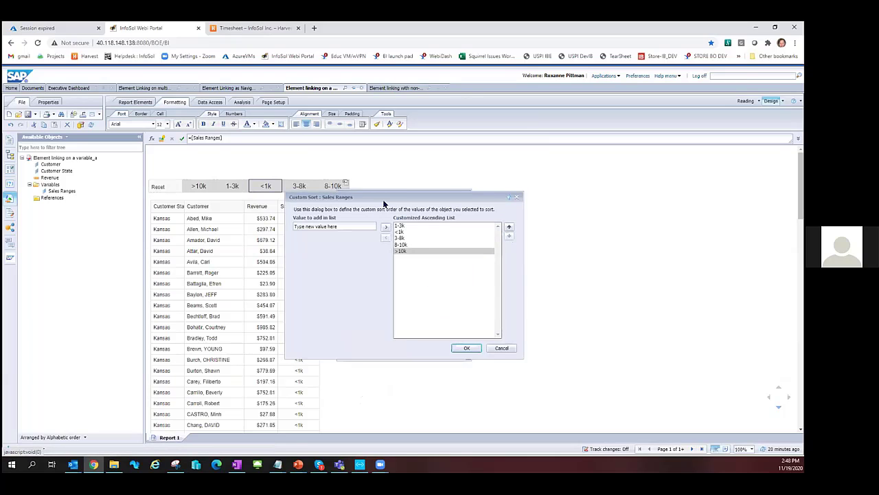
left_click(415, 232)
left_click(509, 225)
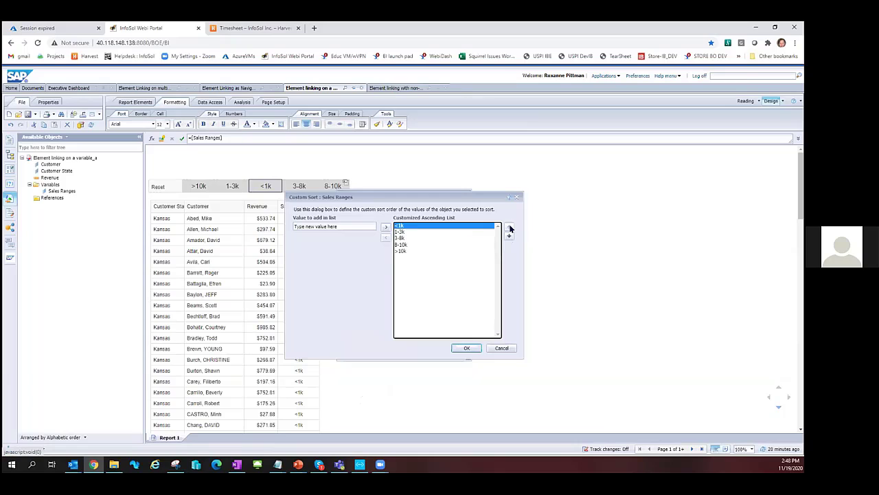
left_click(468, 348)
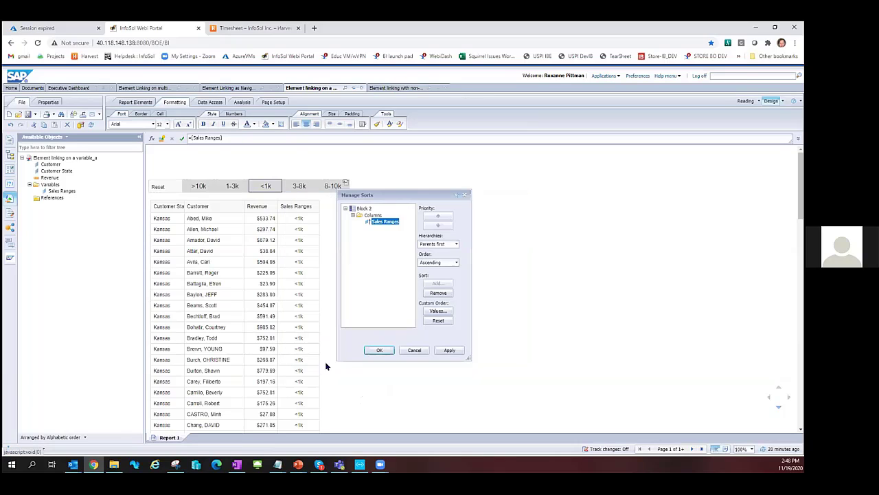
left_click(373, 350)
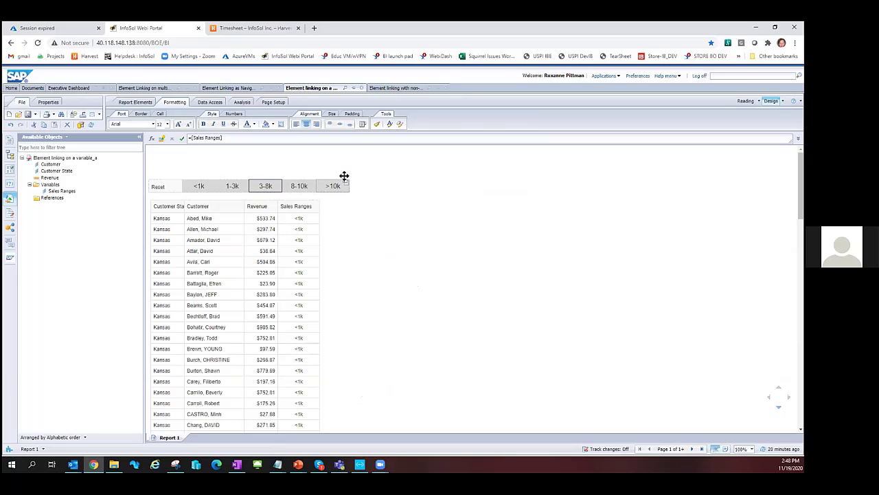
Re-enable the element link on the horizontal Sales Ranges table
right_click(344, 181)
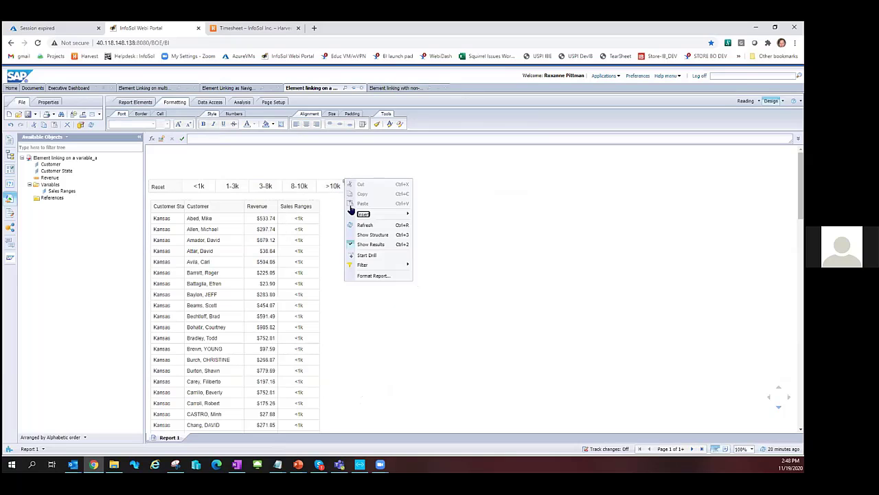
mouse_move(363, 214)
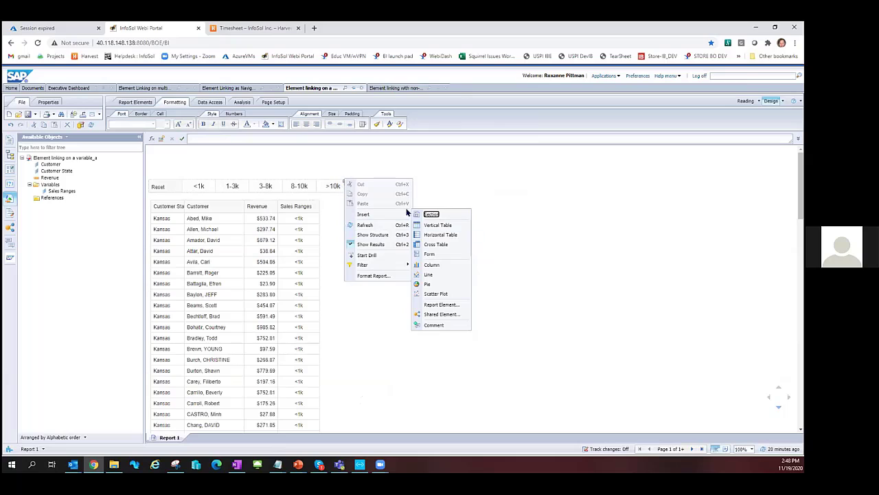
left_click(504, 192)
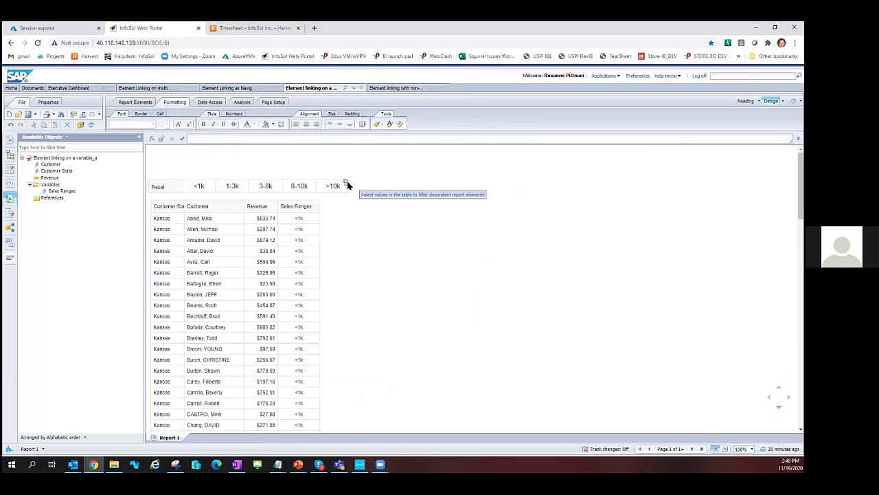
left_click(346, 184)
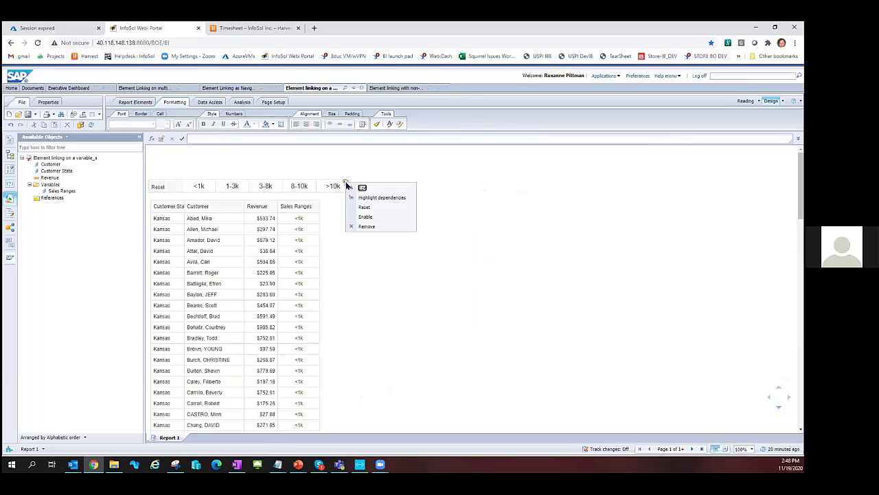
left_click(364, 217)
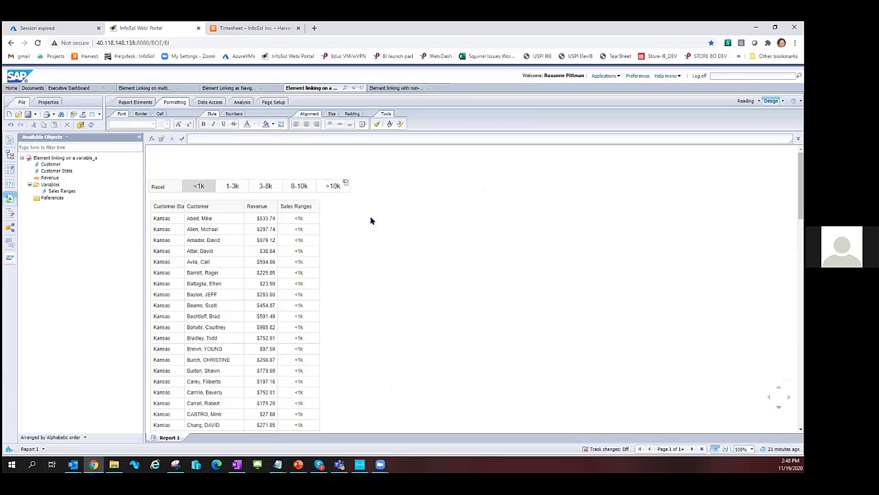
Test the reordered link by filtering customers to 3-8k, 8-10k and >10k in turn, and reset the selection
left_click(265, 186)
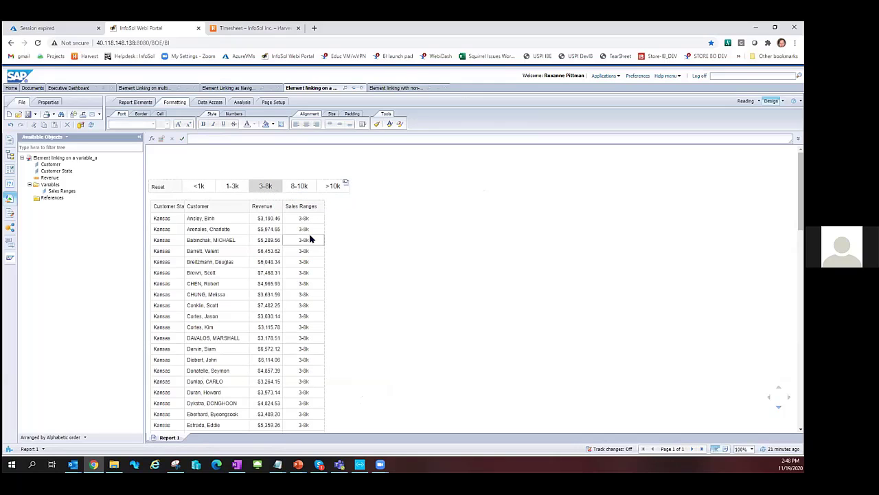
left_click(318, 189)
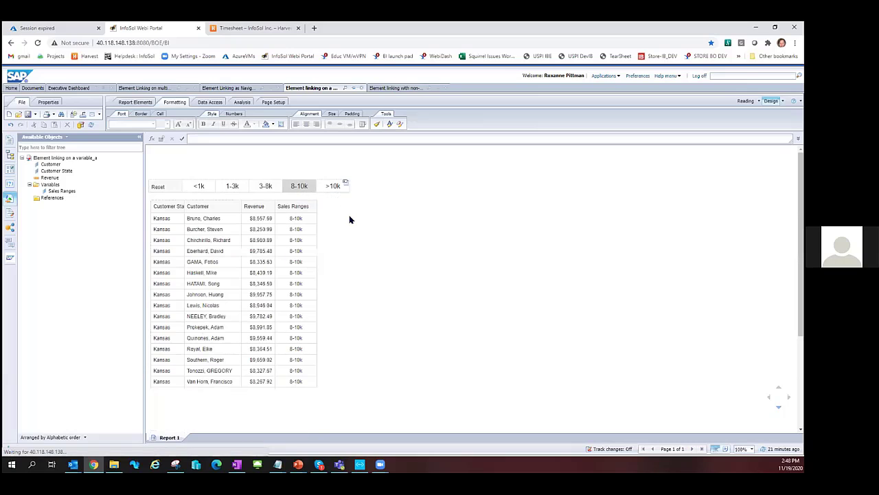
left_click(335, 187)
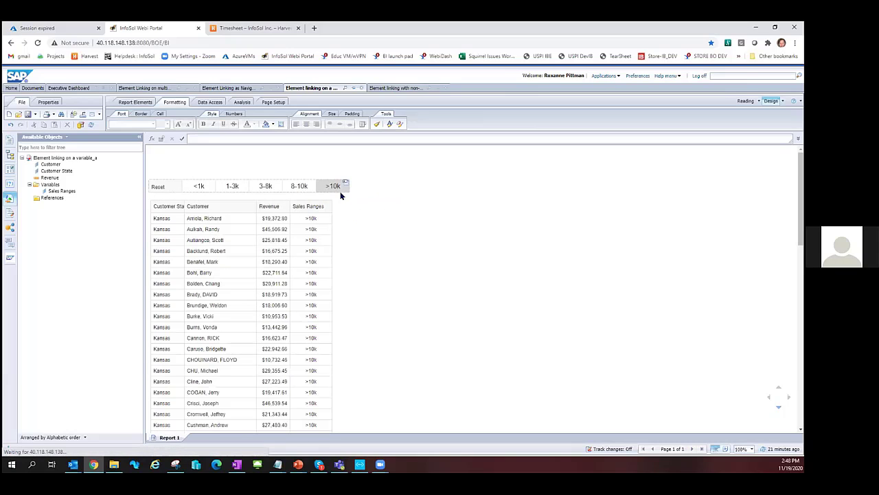
left_click(159, 188)
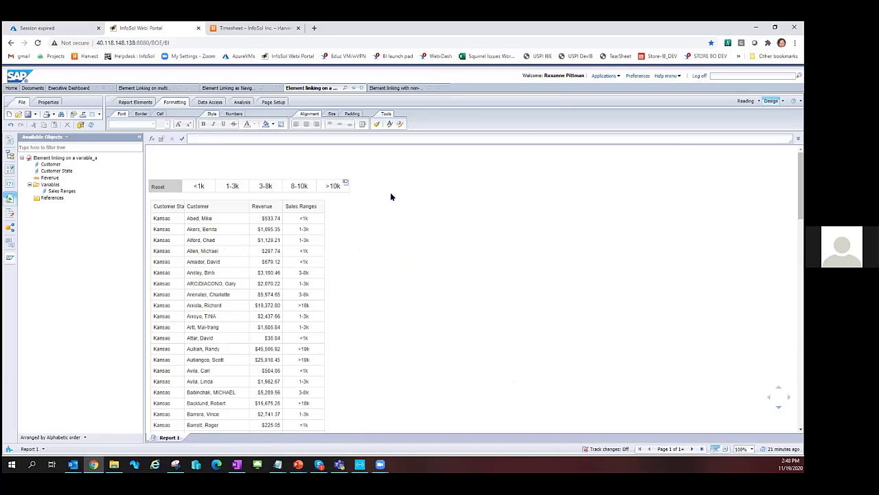
Switch to the Element linking with non-universe data document and compare its Opportunity Analysis and Client Analysis views
left_click(391, 88)
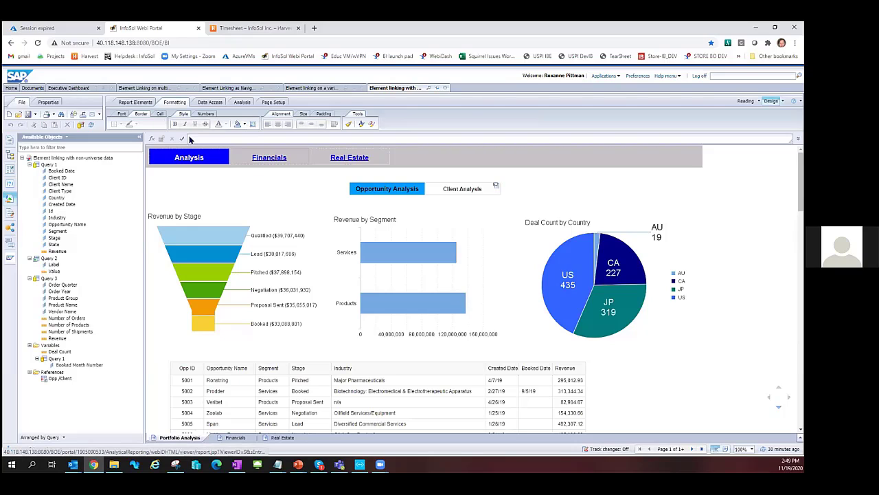
left_click(321, 160)
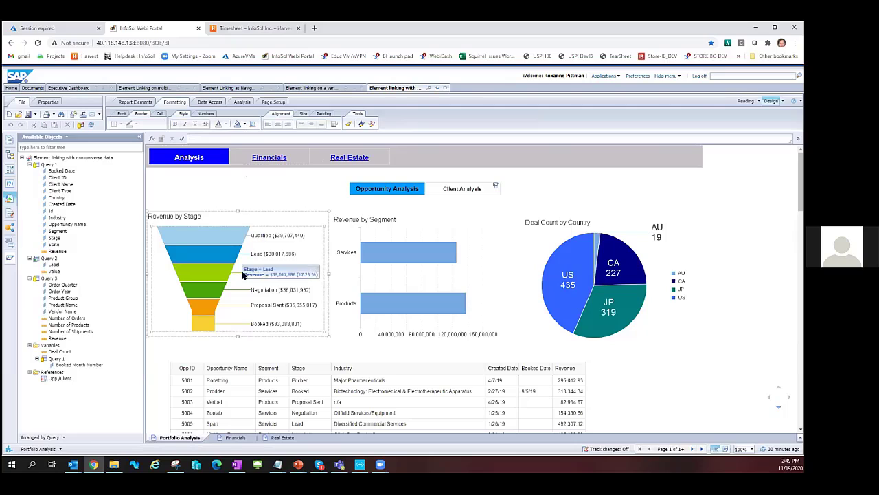
left_click(458, 188)
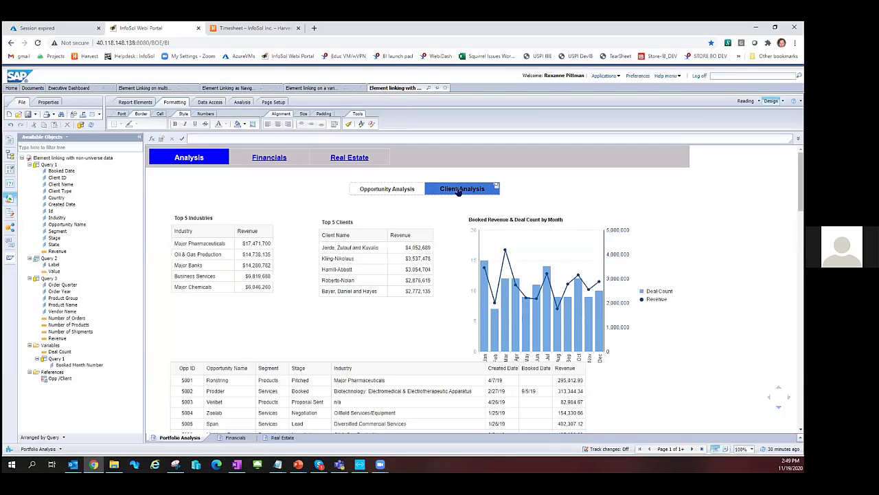
left_click(387, 190)
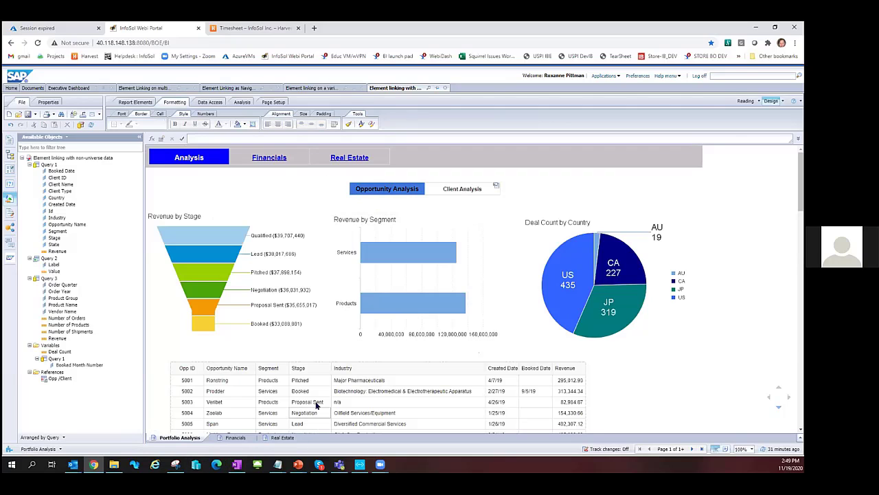
left_click(305, 381)
left_click(457, 224)
left_click(386, 189)
left_click(467, 190)
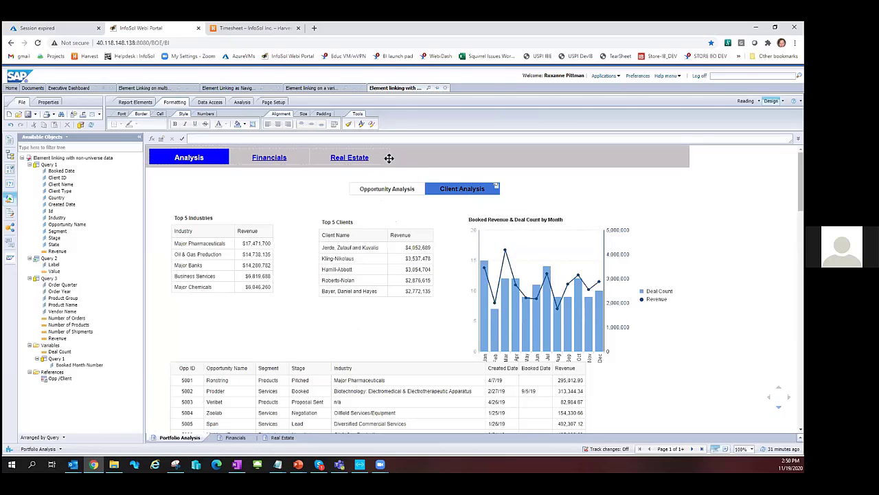
left_click(391, 192)
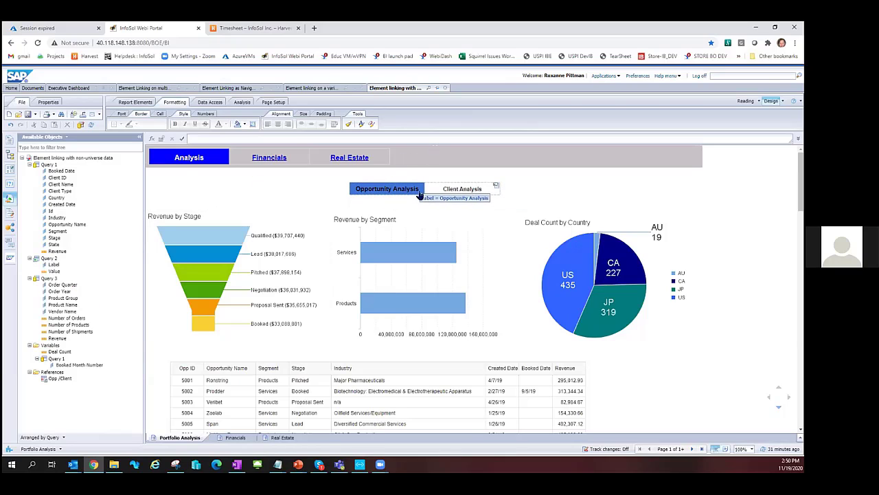
left_click(465, 204)
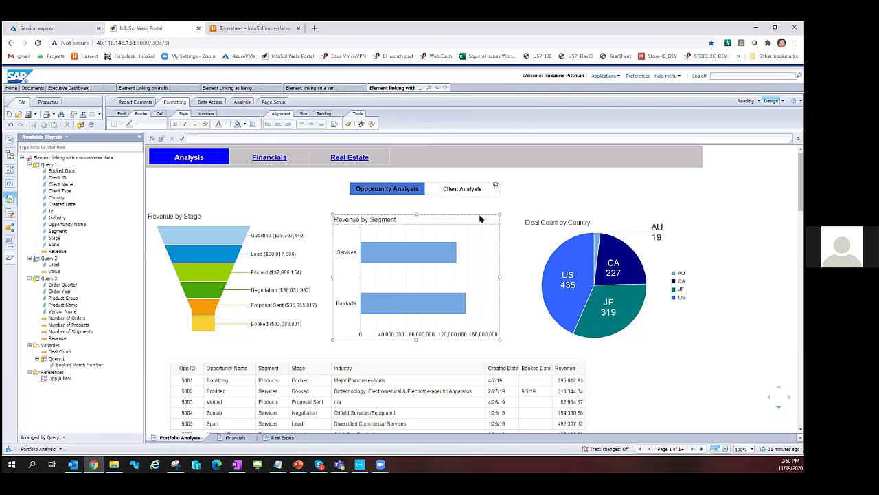
left_click(508, 218)
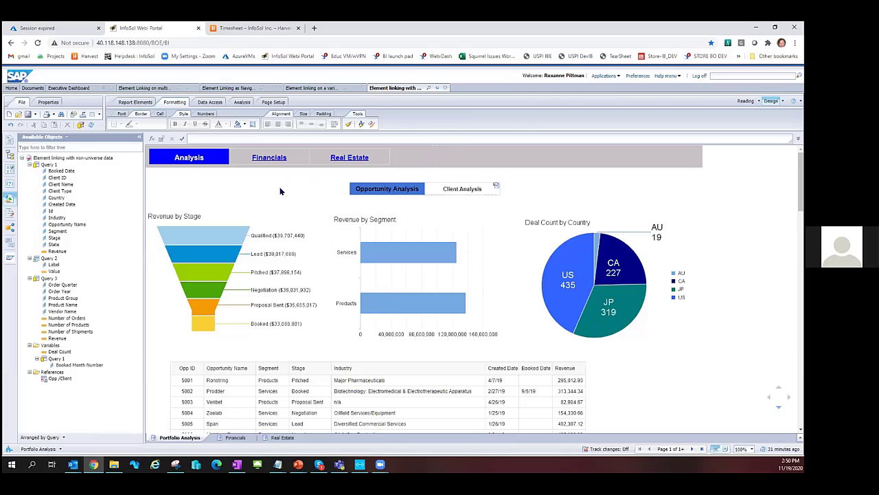
left_click(267, 223)
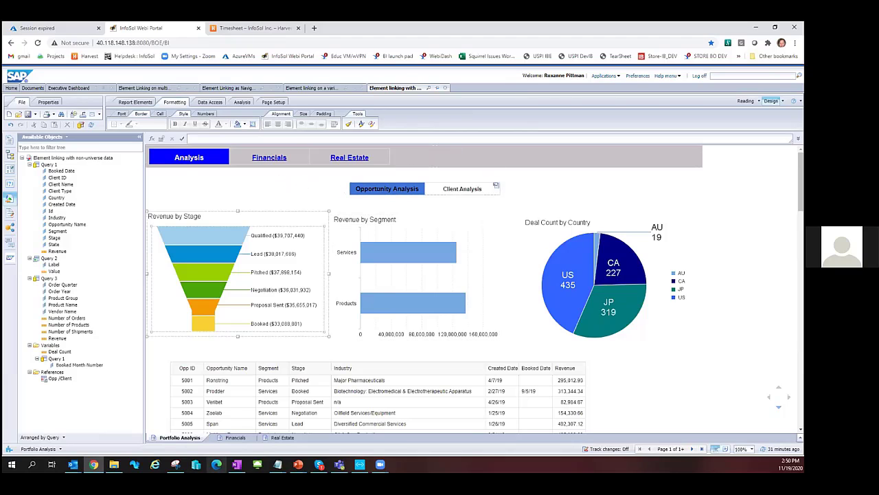
mouse_move(175, 464)
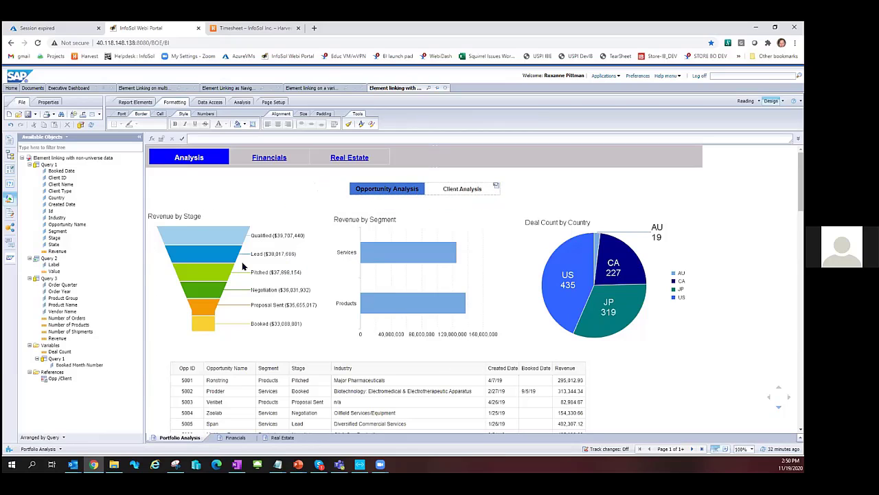
left_click(639, 331)
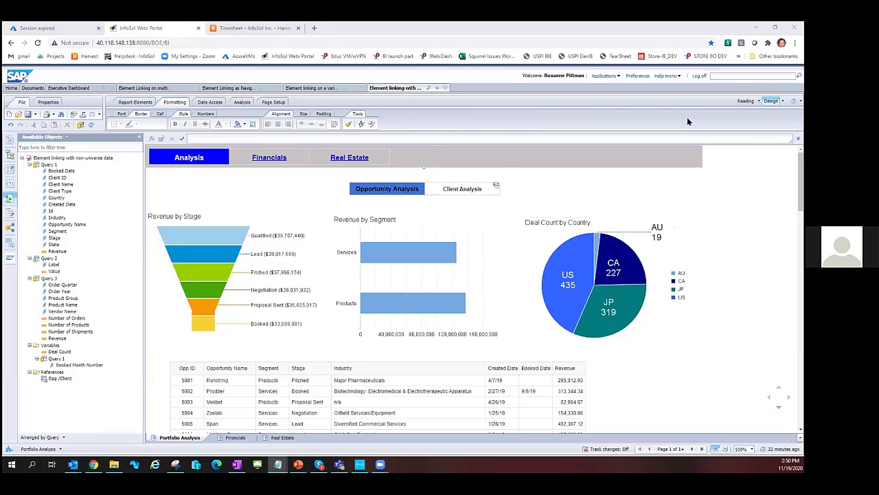
Inspect the Label and Value objects of Query 2 in the query definition, and run the queries
left_click(80, 124)
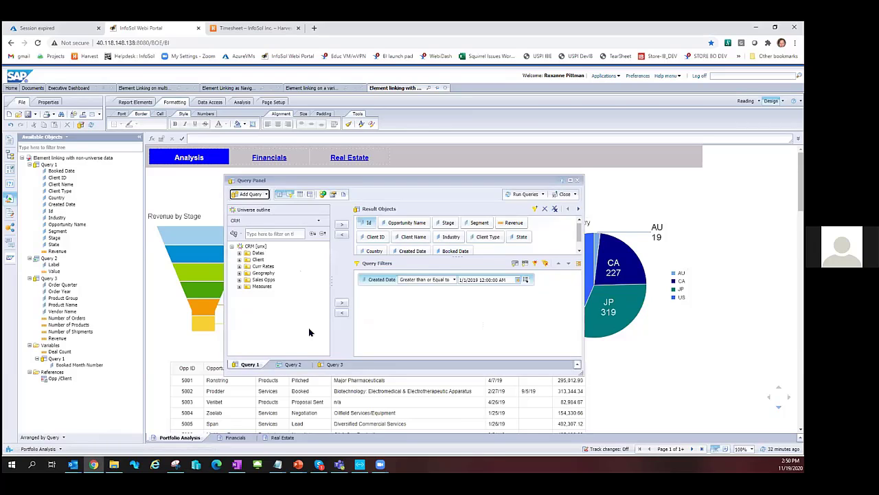
left_click(292, 364)
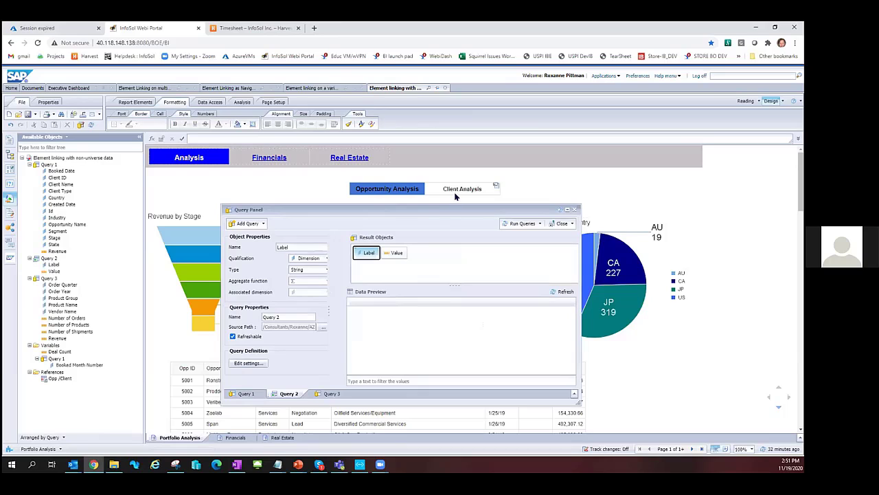
left_click(397, 253)
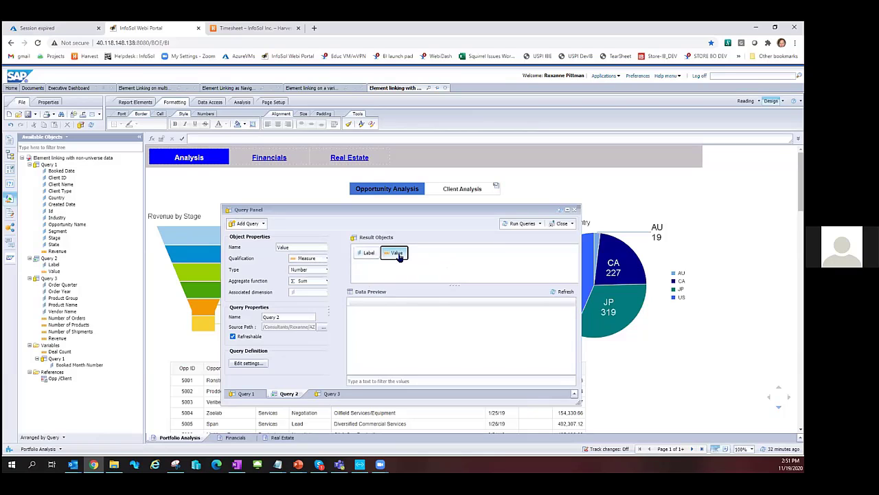
left_click(517, 224)
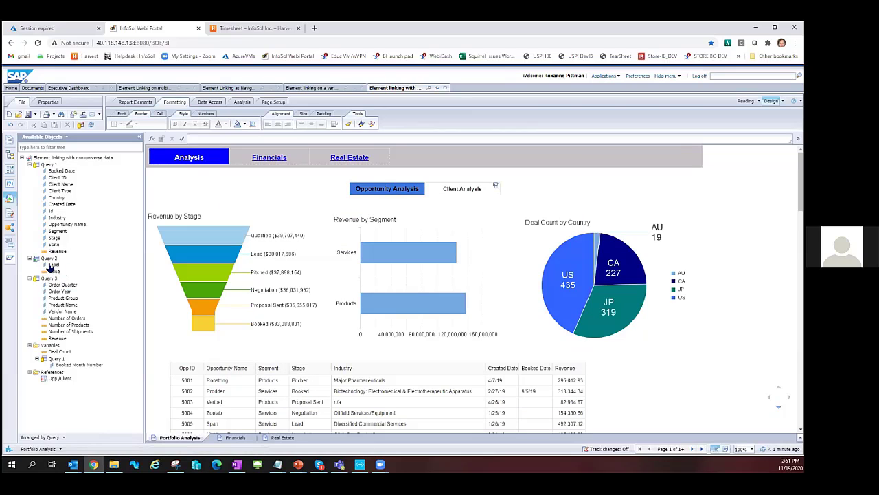
Insert a table of Query 2's Label object above the Revenue by Stage chart and position it beside the analysis selector
left_click(51, 265)
left_click_drag(53, 266, 208, 199)
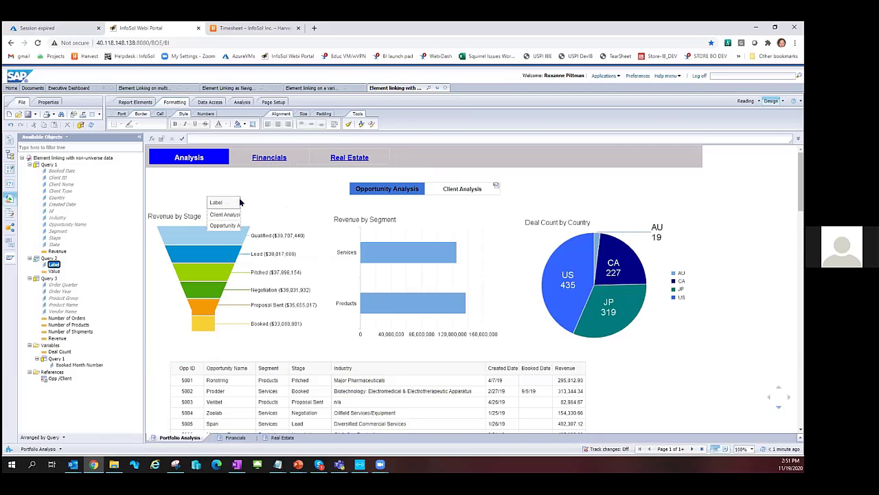
left_click(240, 200)
left_click_drag(230, 204, 239, 204)
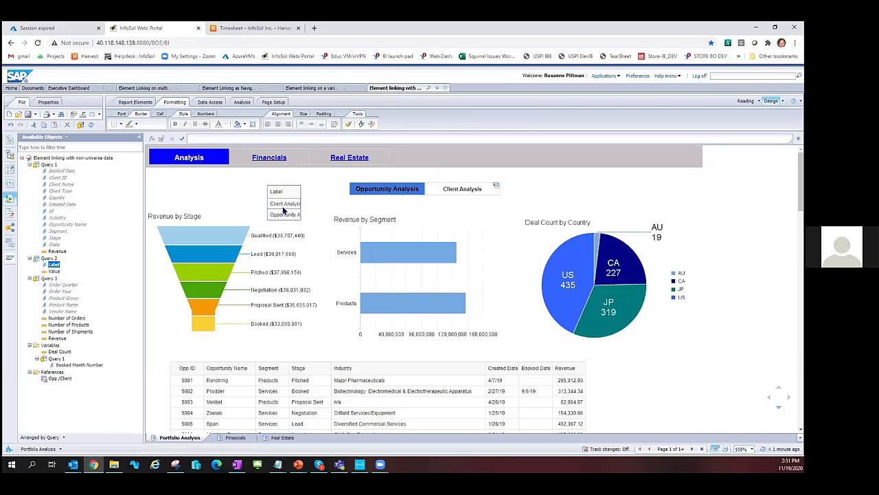
left_click(158, 228)
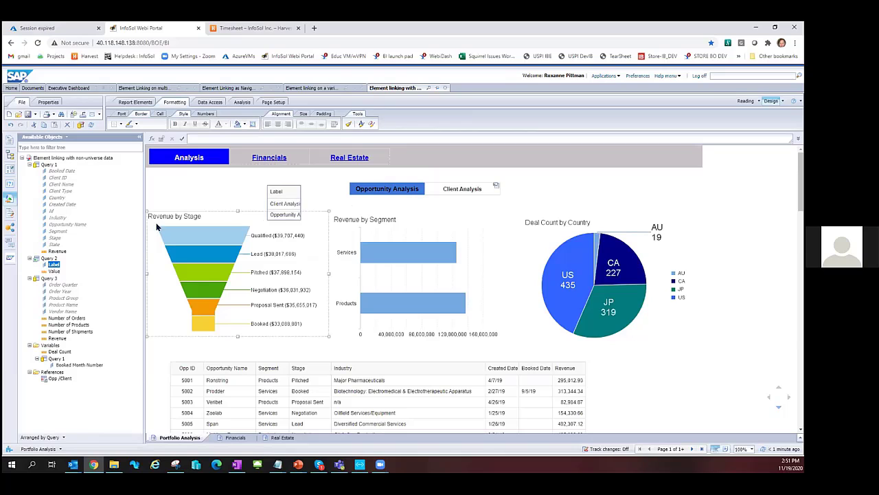
Add Query 2's Value measure as a second column of the Label table and shift the table away from the analysis selector
left_click(55, 272)
left_click_drag(55, 272, 300, 204)
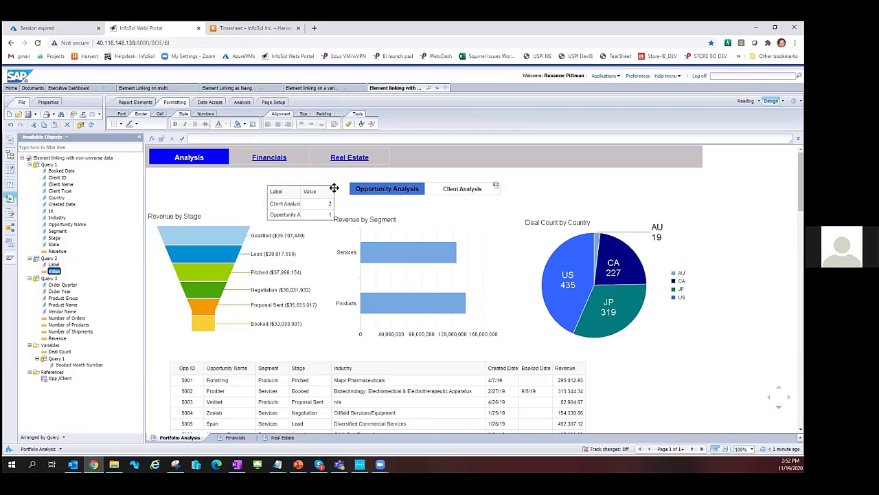
left_click_drag(334, 187, 320, 182)
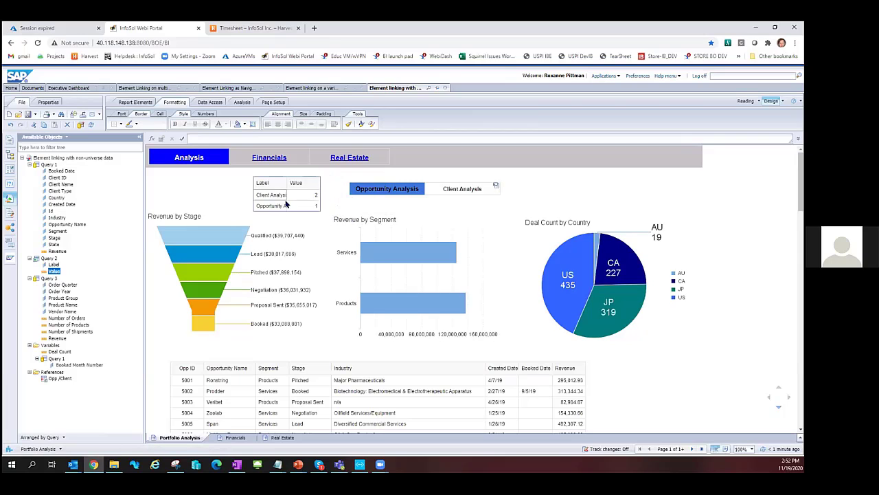
left_click(345, 219)
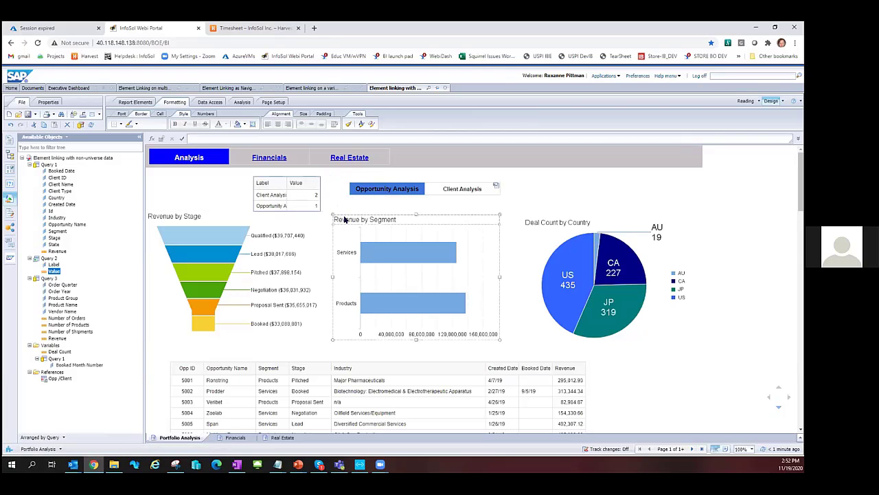
left_click(440, 206)
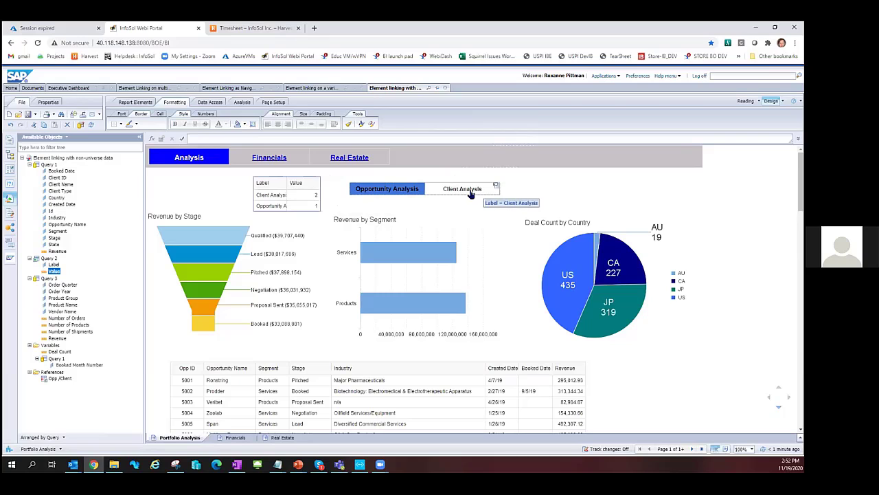
Examine the conditional hide formula in the Revenue by Stage chart's format settings and close them without changes
left_click(220, 210)
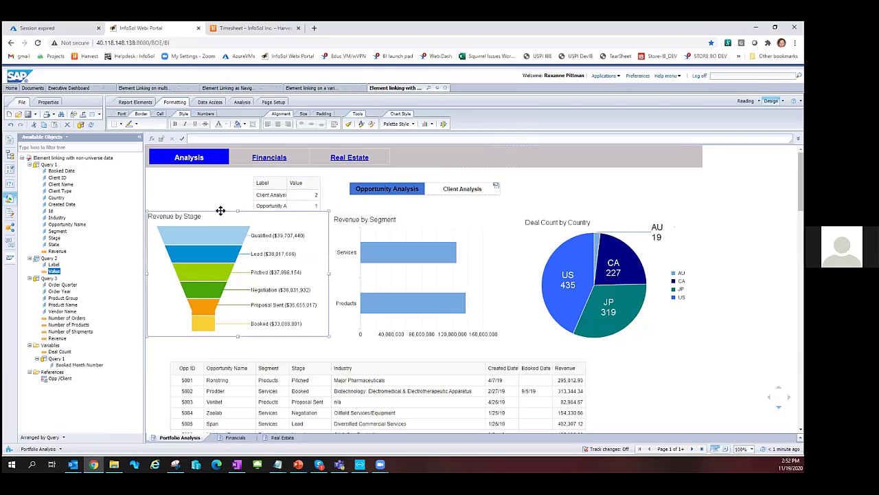
right_click(220, 210)
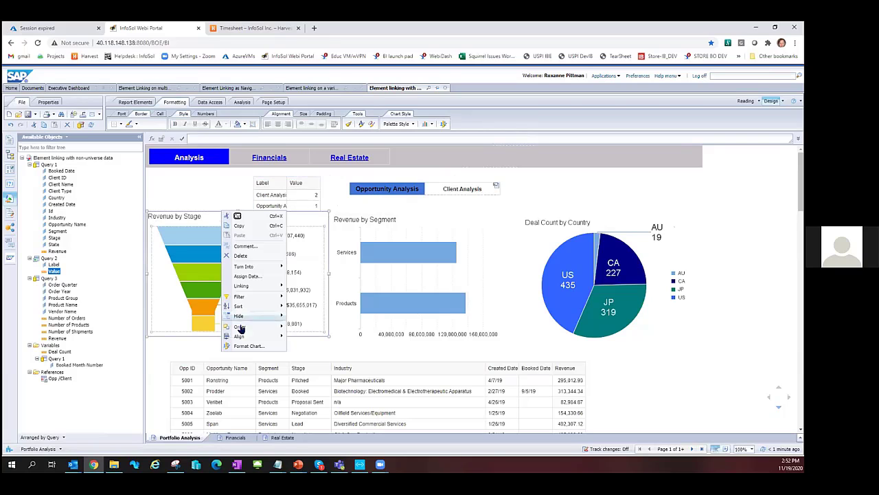
left_click(248, 345)
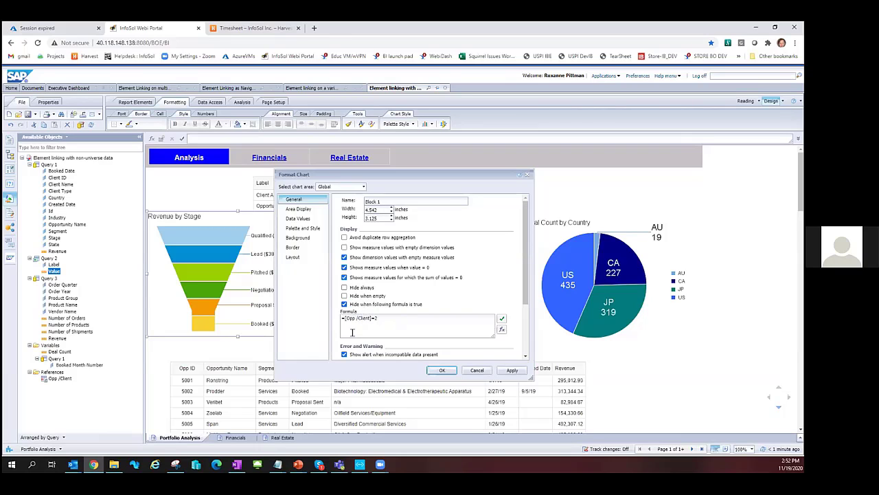
left_click(476, 370)
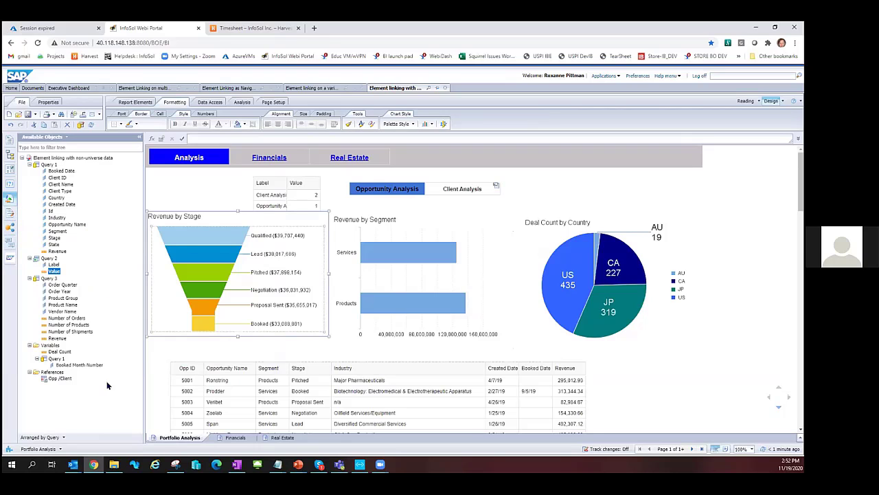
Show the hidden vertical table Block 9 on the Portfolio Analysis report and select its Value total cell
left_click(9, 214)
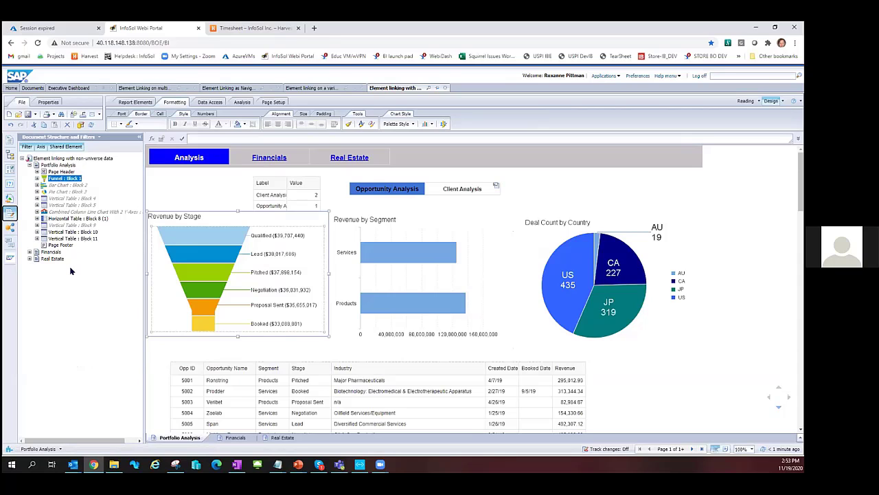
left_click(59, 225)
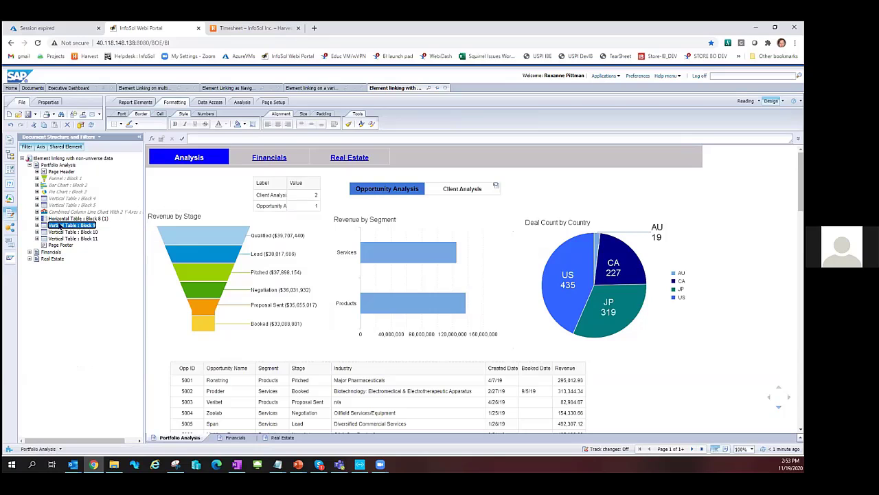
right_click(59, 227)
mouse_move(98, 283)
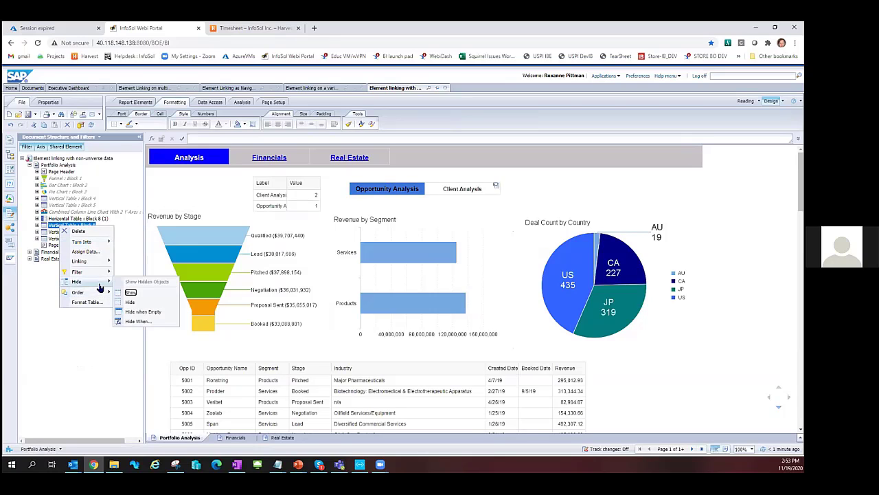
left_click(130, 293)
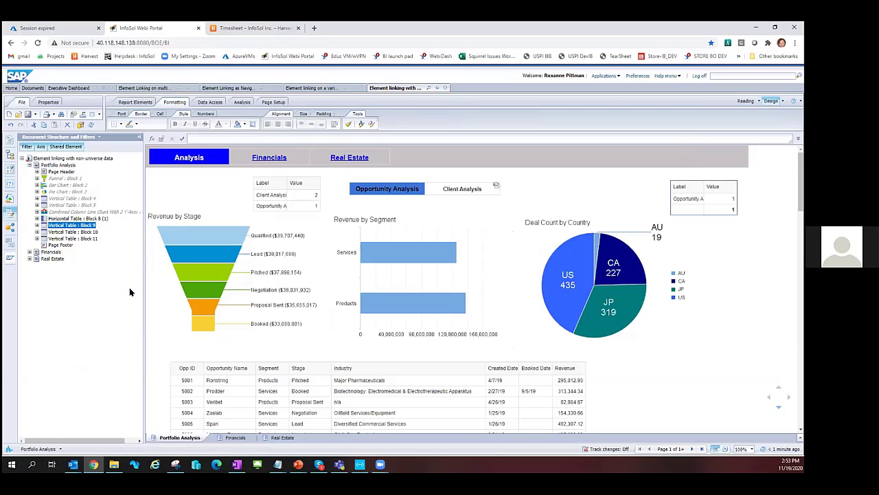
left_click(715, 210)
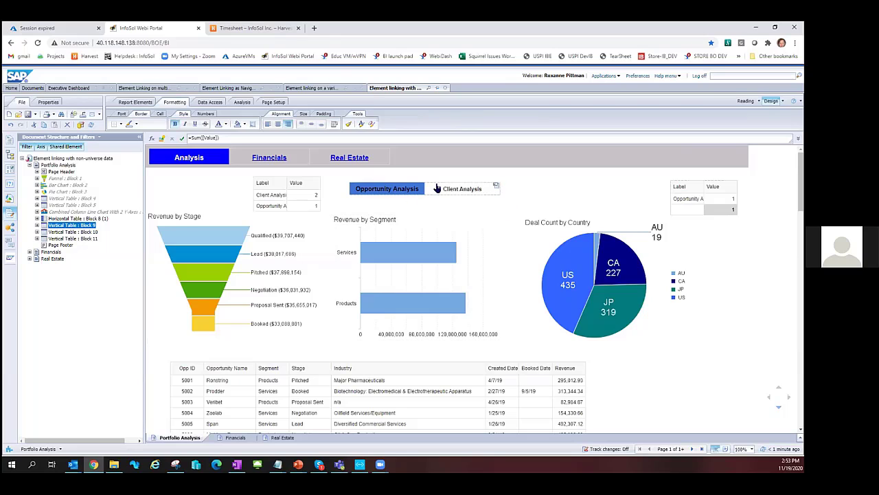
Alternate between Client Analysis and Opportunity Analysis to check how Block 9's total responds, finishing on Client Analysis
left_click(297, 175)
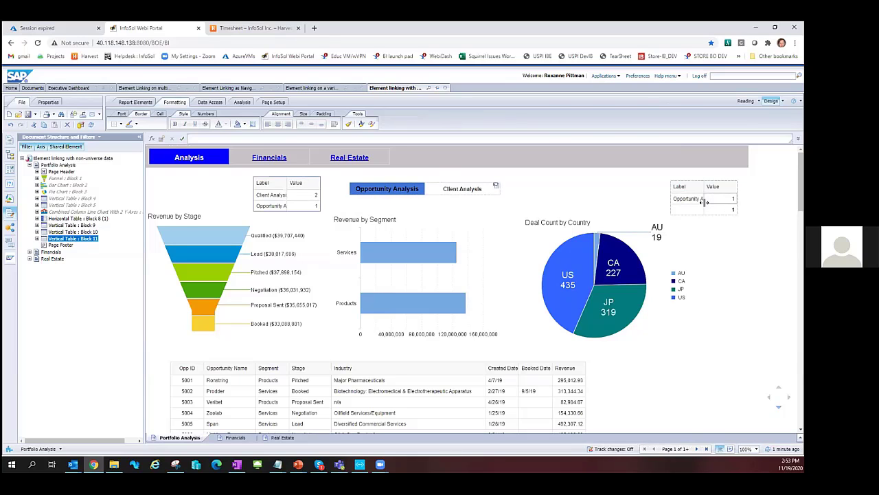
left_click(471, 192)
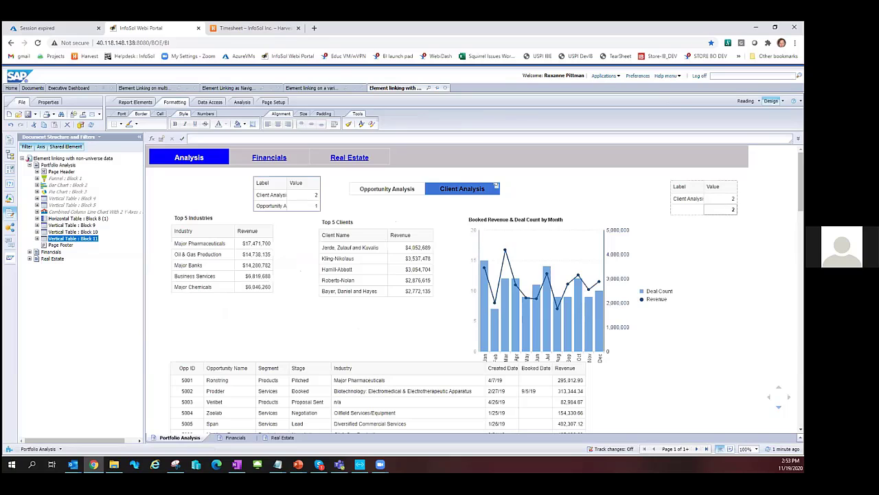
left_click(720, 209)
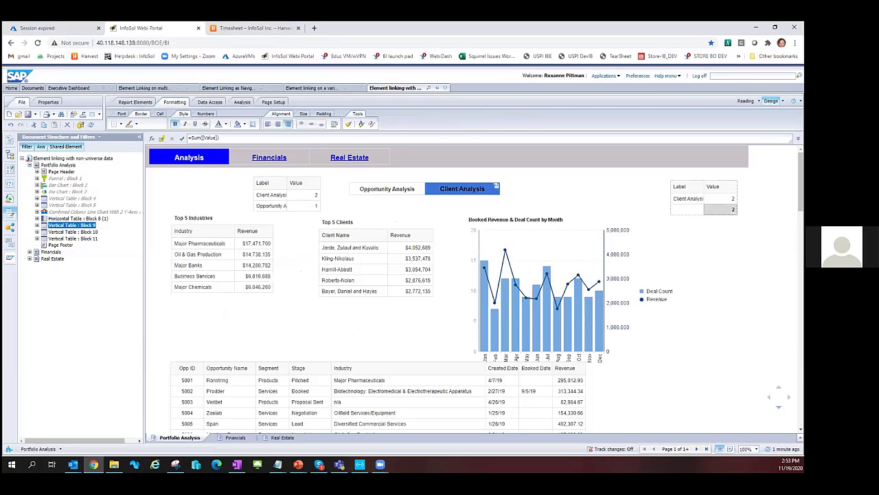
left_click(382, 191)
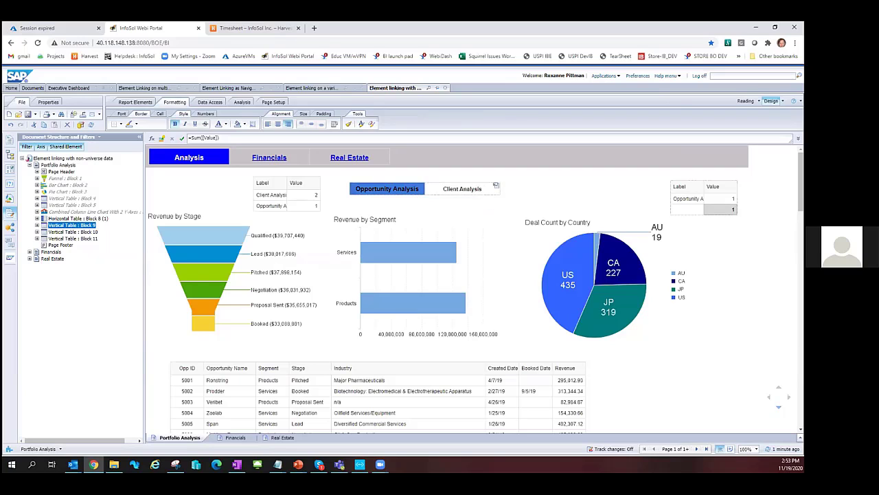
left_click(465, 189)
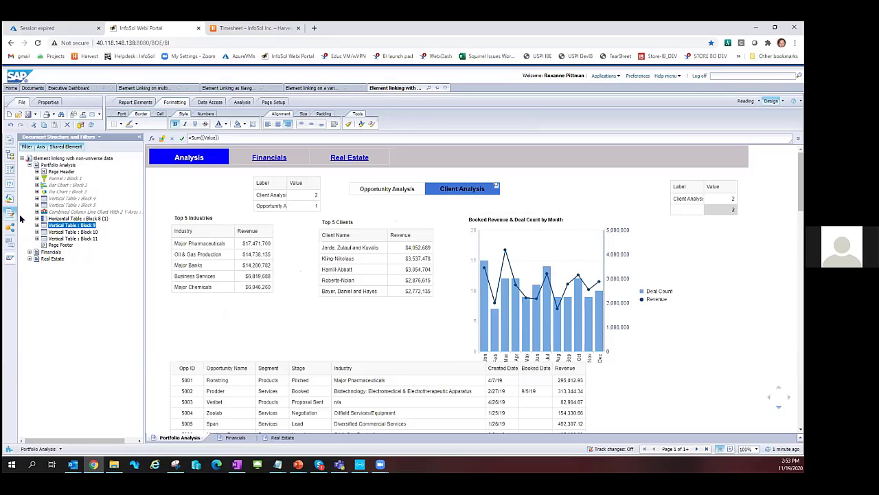
Locate the report cell that the Opp /Client reference points to
left_click(9, 198)
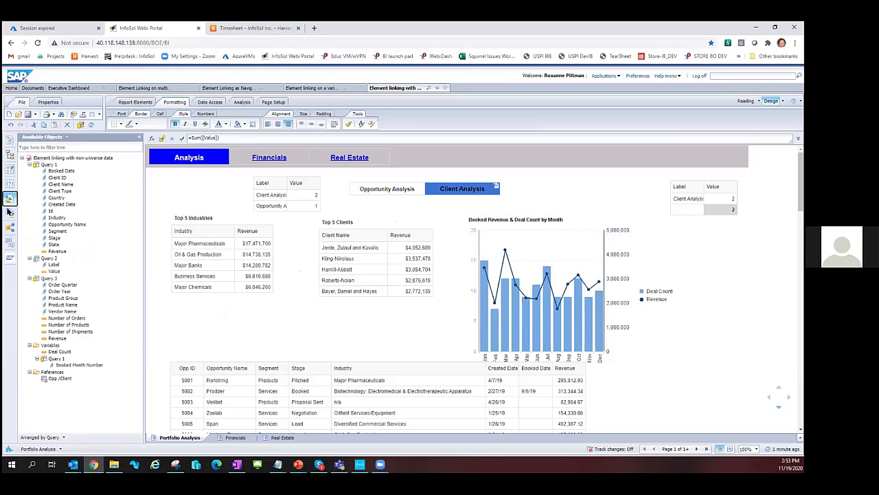
left_click(48, 379)
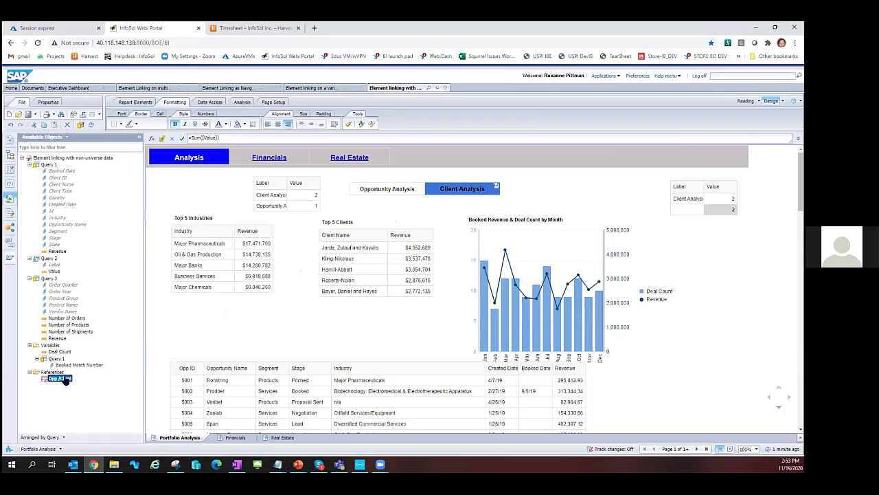
right_click(66, 378)
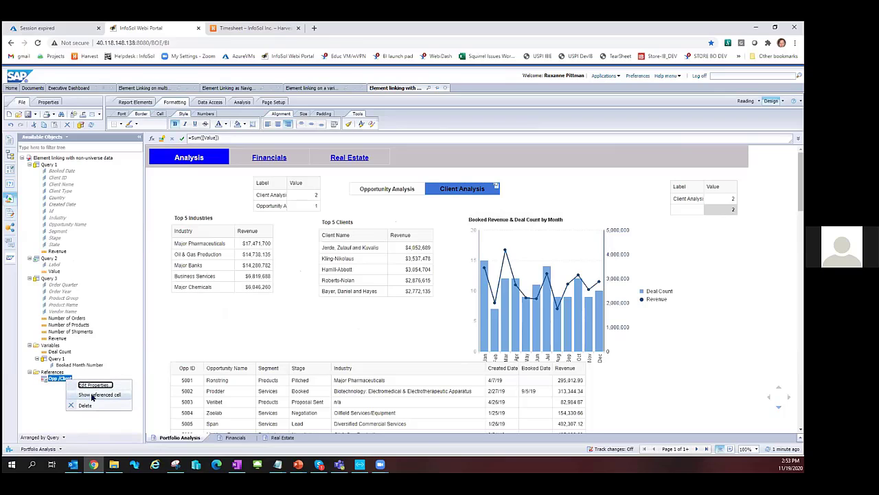
left_click(92, 395)
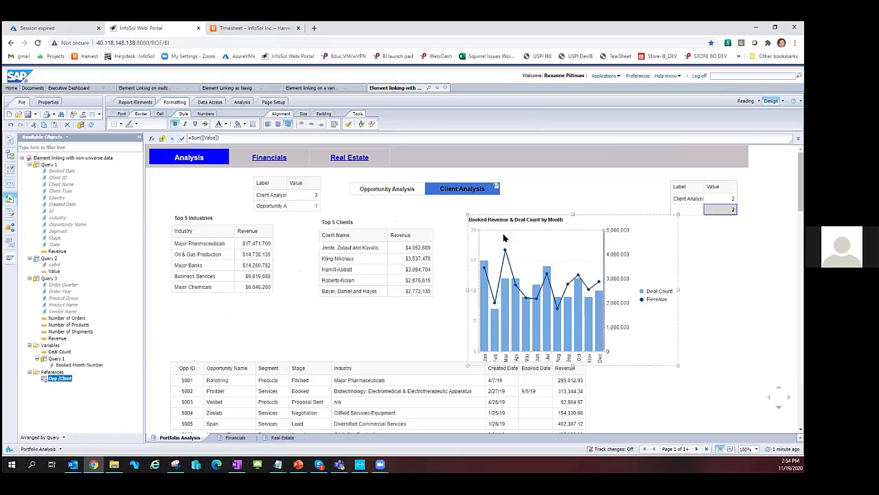
Review the Hide When formula of the Top 5 Industries table, and switch the report back to Opportunity Analysis
left_click(216, 212)
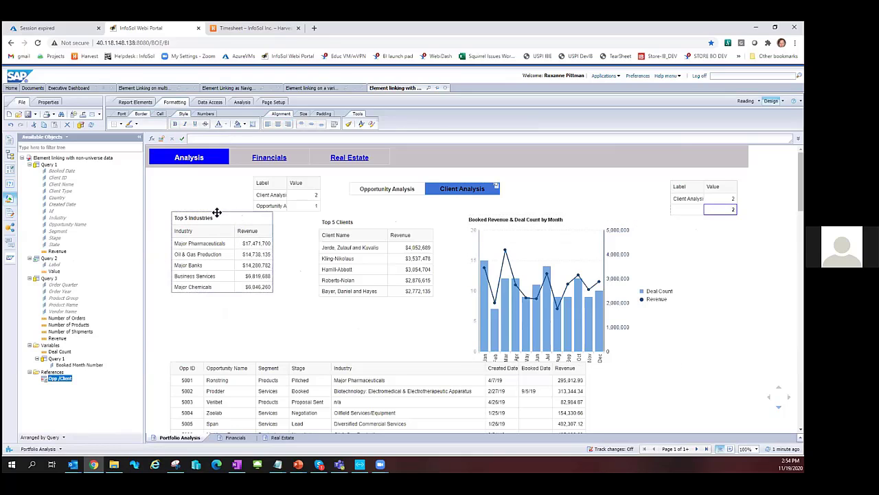
right_click(216, 212)
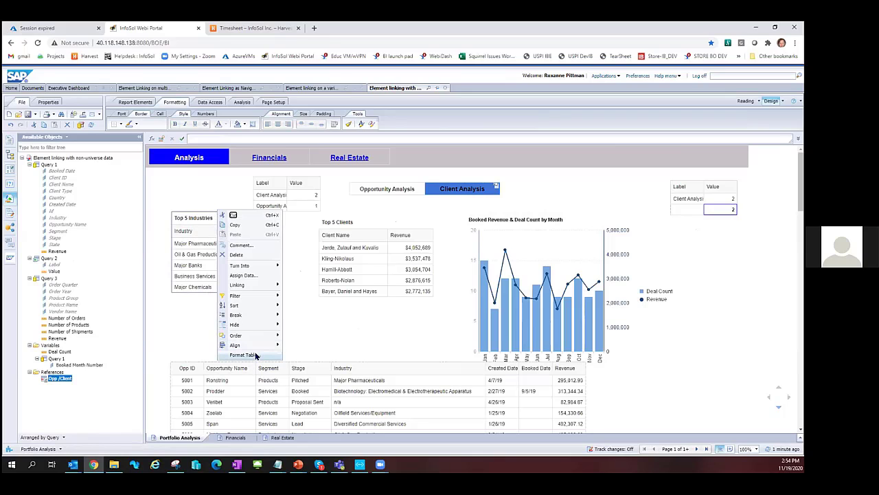
mouse_move(264, 325)
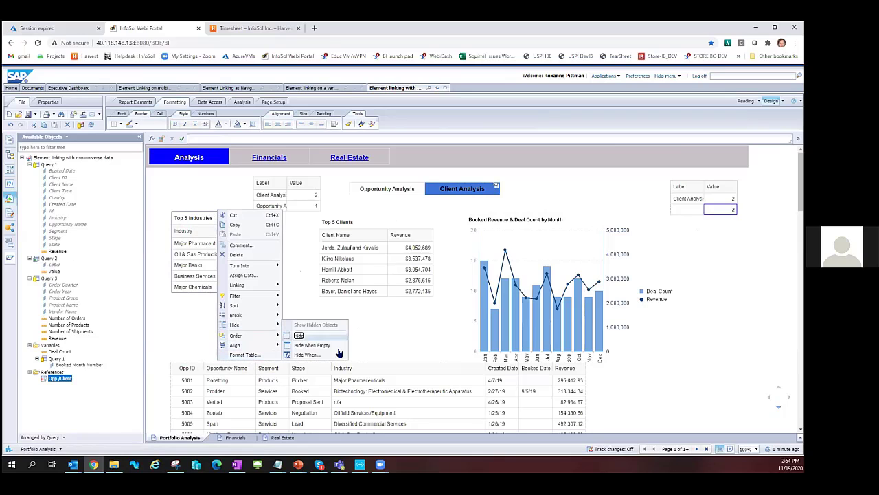
left_click(310, 354)
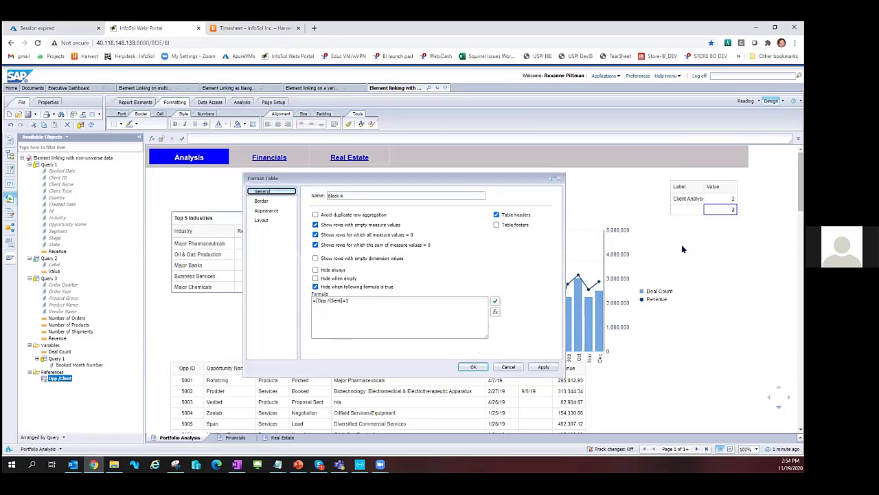
left_click(473, 367)
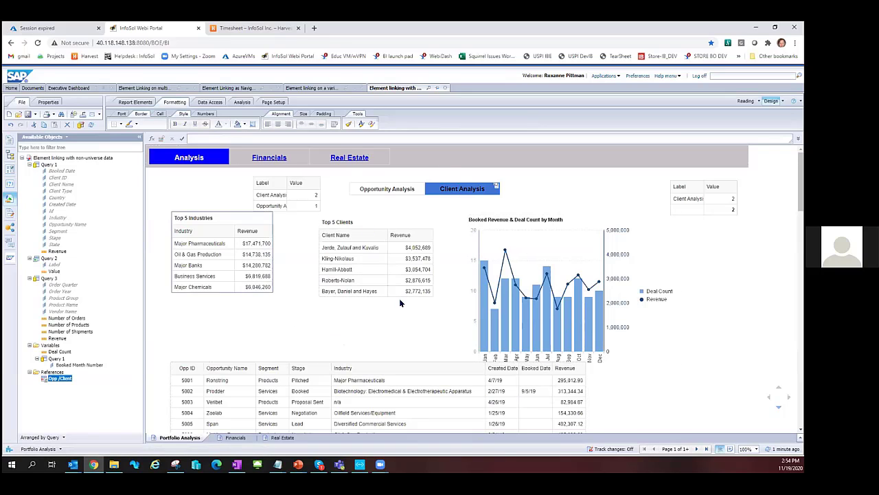
left_click(391, 193)
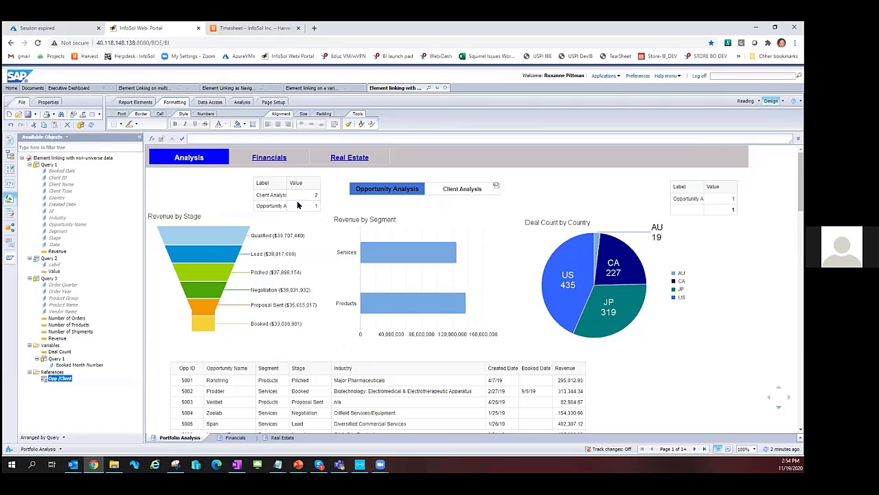
Remove the existing element link from the Opportunity Analysis / Client Analysis table
left_click(267, 173)
left_click(474, 179)
right_click(474, 179)
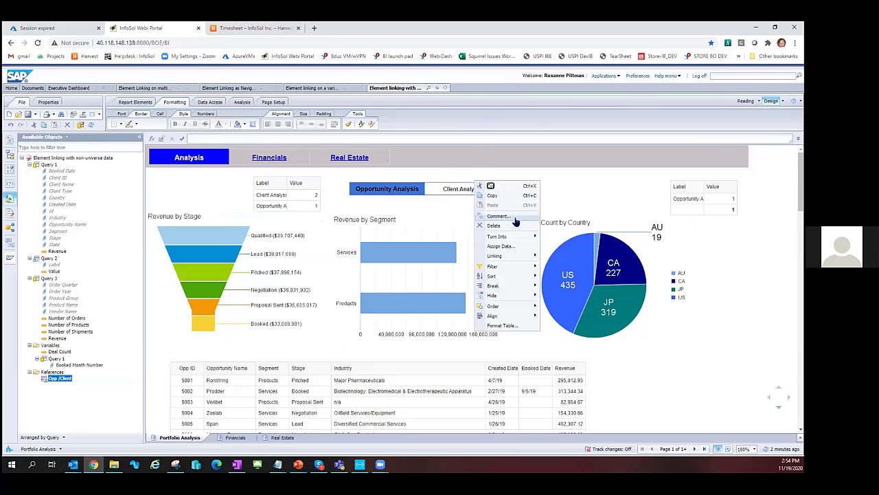
mouse_move(496, 318)
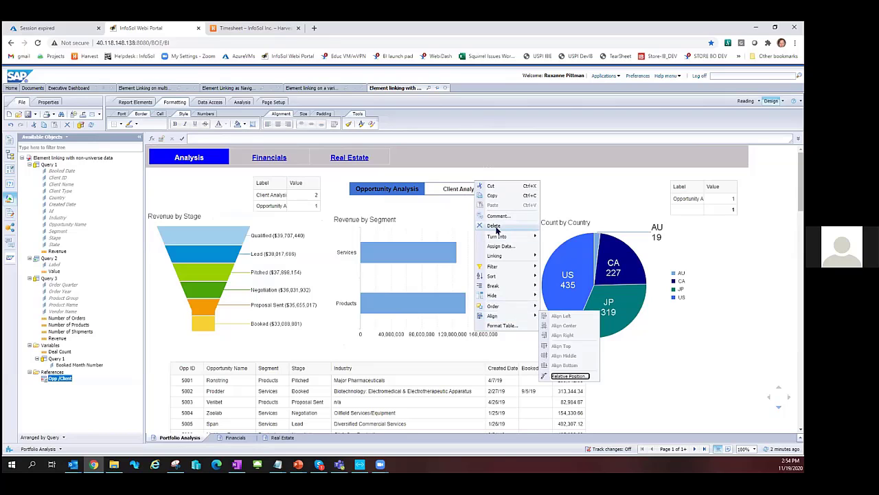
mouse_move(503, 257)
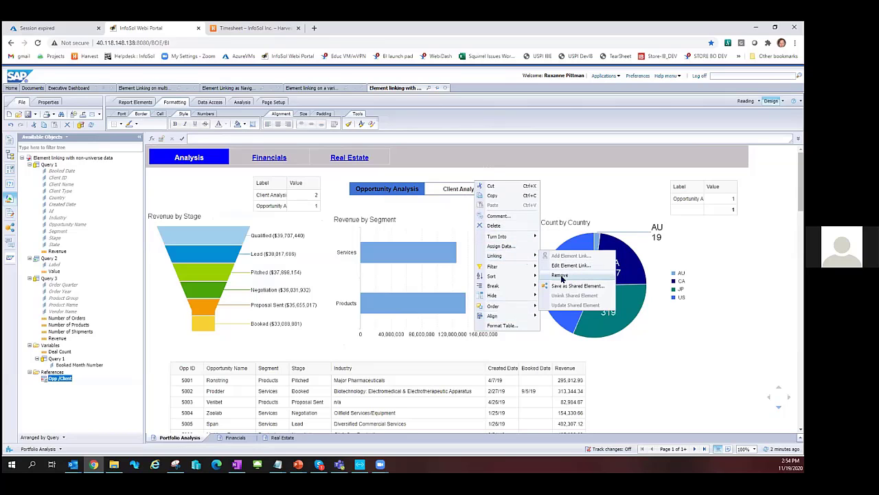
left_click(558, 275)
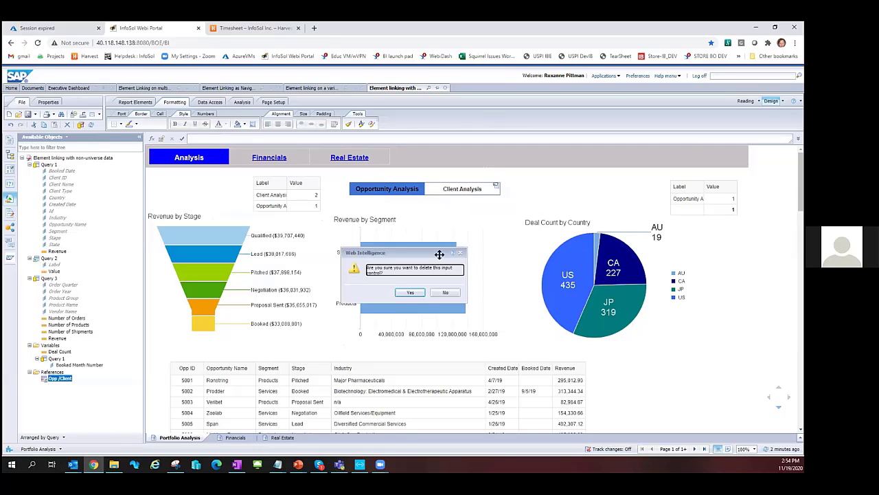
left_click(410, 293)
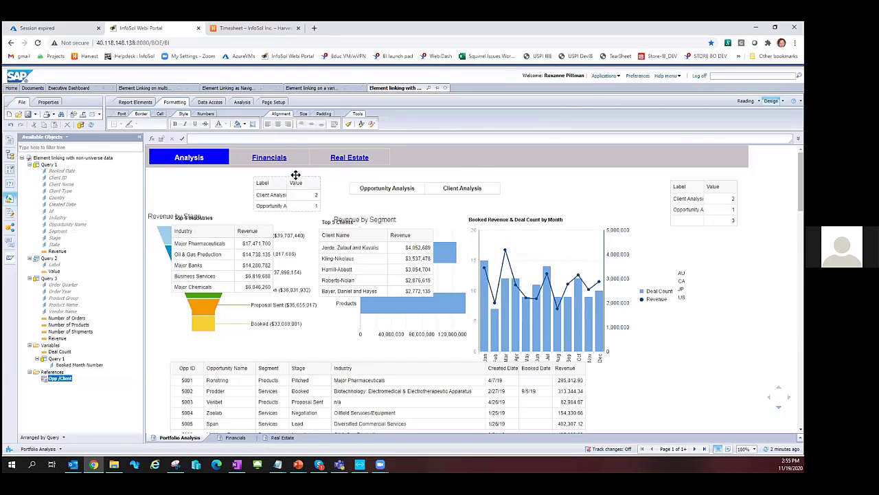
Delete the extra Label and Value table above the Revenue by Stage chart
left_click(296, 176)
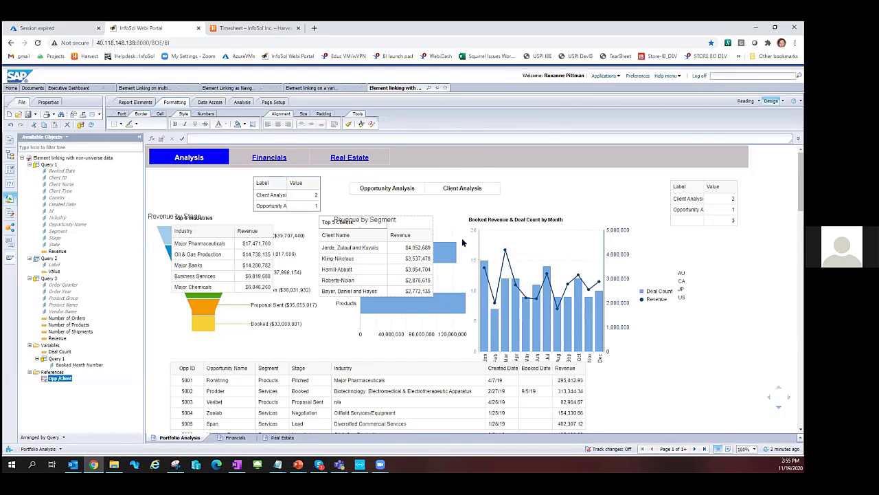
key("Delete")
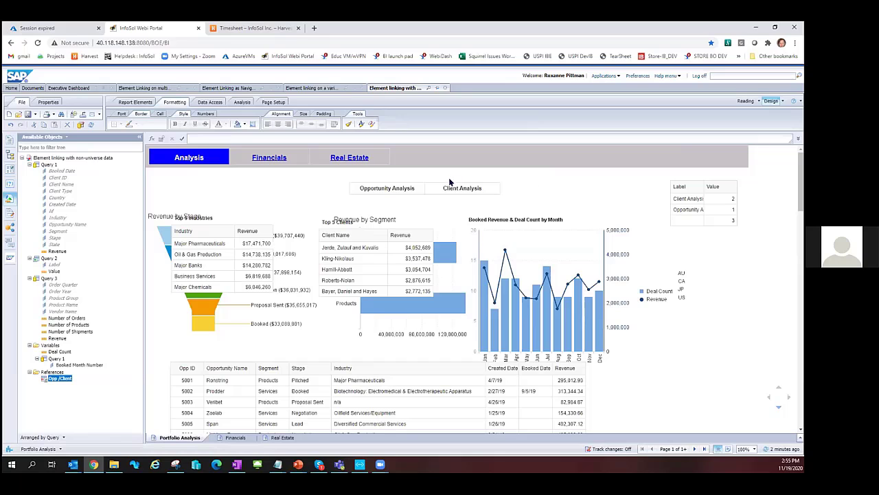
right_click(463, 180)
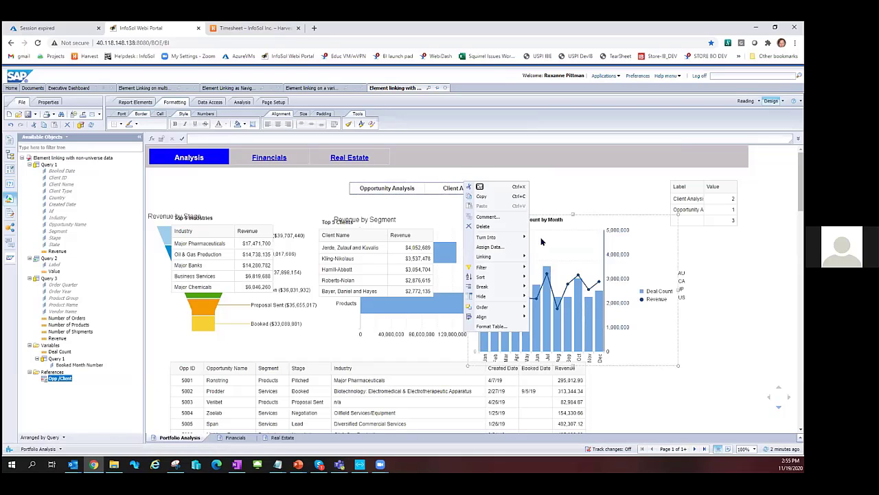
mouse_move(500, 260)
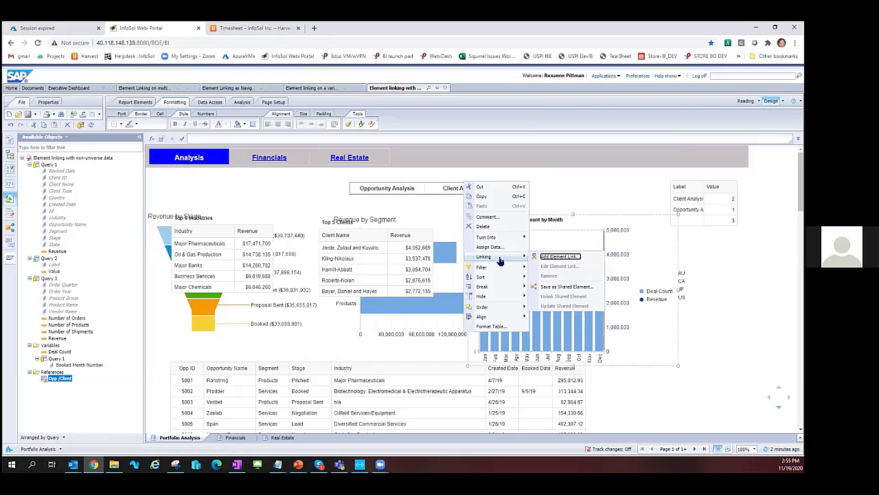
left_click(550, 257)
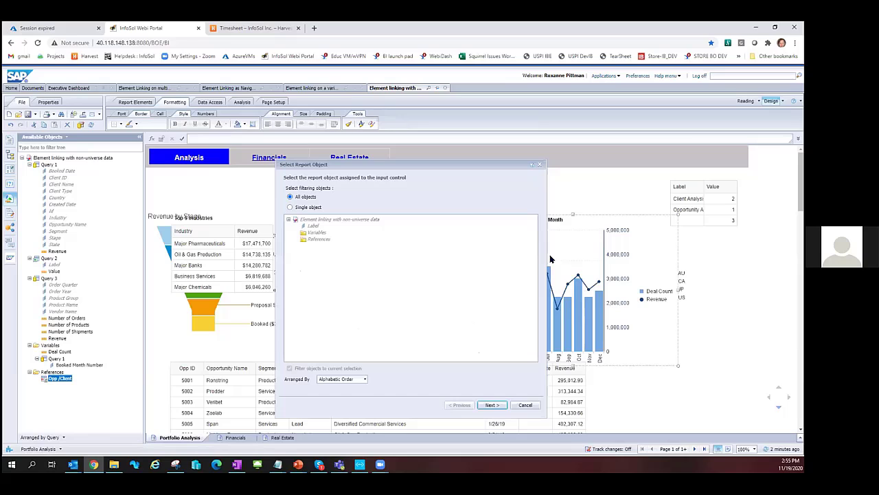
left_click(491, 405)
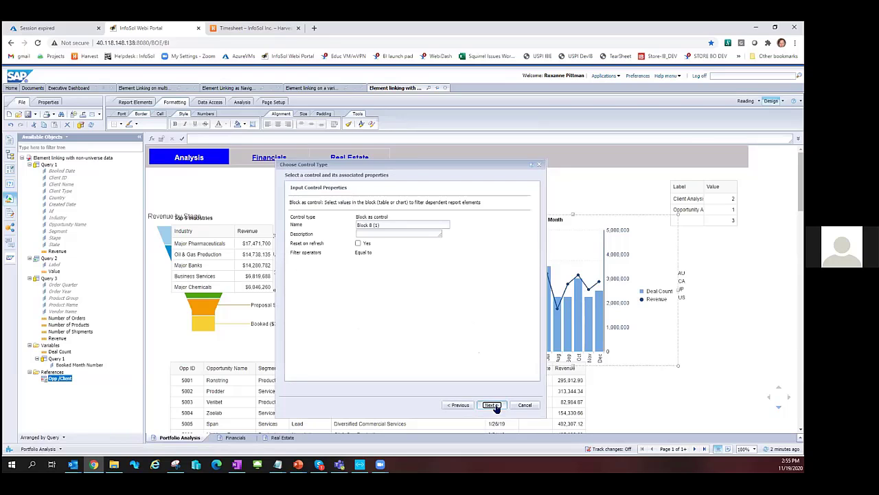
left_click(492, 404)
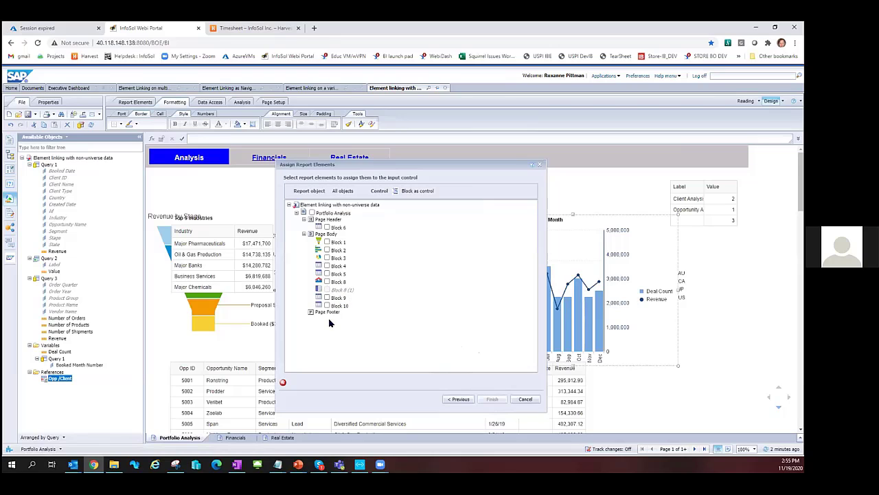
left_click(526, 399)
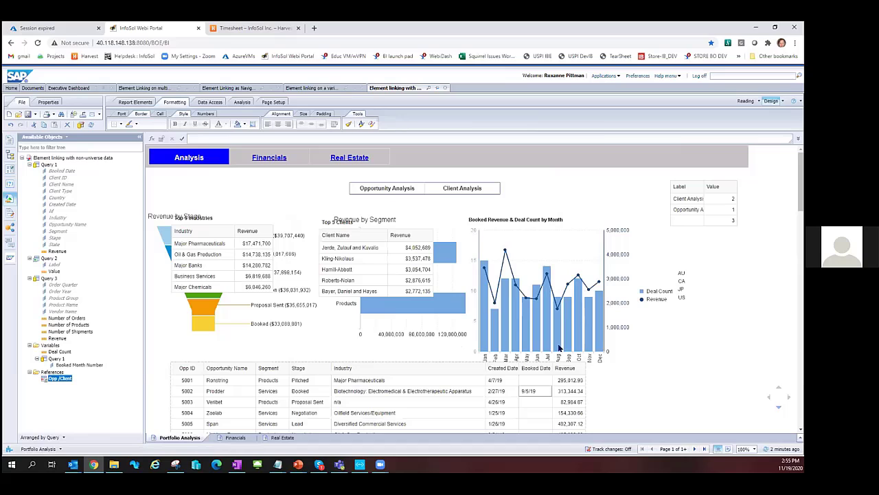
Rename the Label and Value table that has a total row, Block 9, as Hidden table
right_click(693, 178)
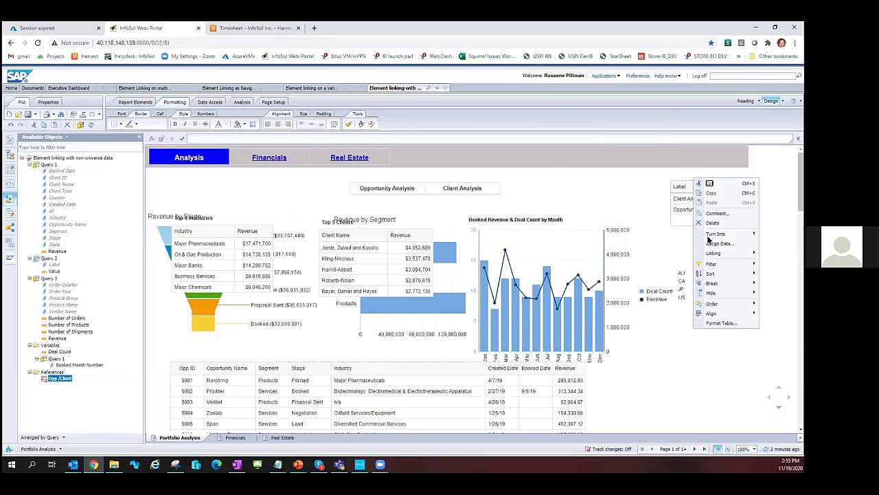
left_click(716, 324)
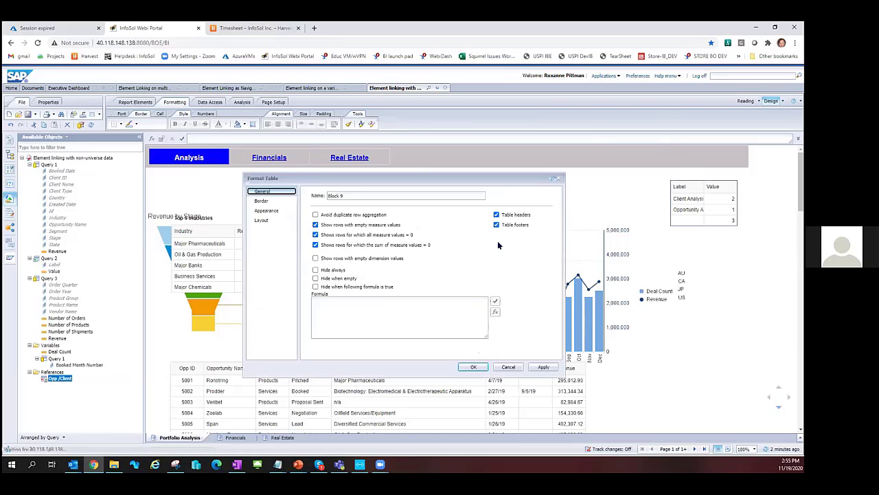
left_click(350, 195)
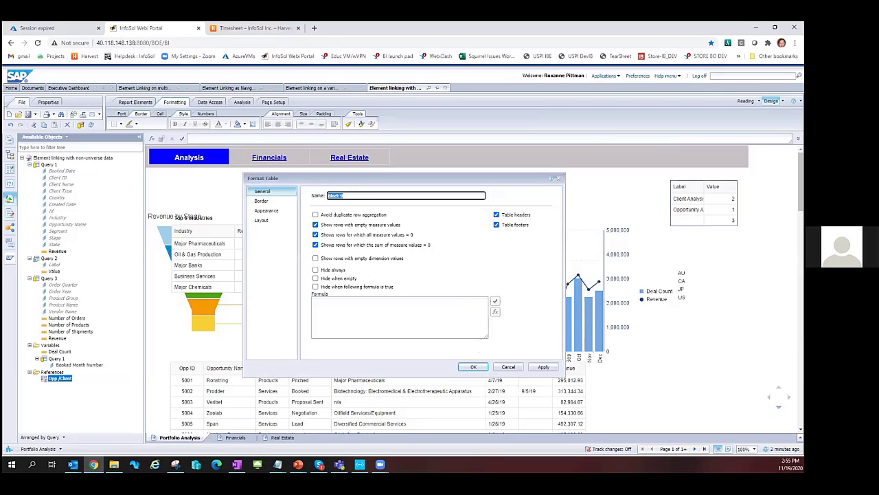
type("Hidden table")
key("Return")
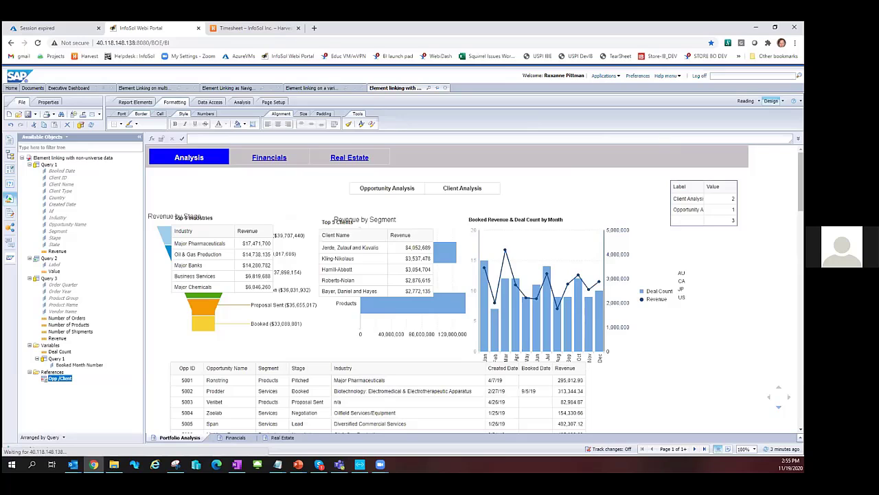
Add an element link on the Opportunity / Client Analysis table using all objects, with only Hidden table assigned as its dependent element
right_click(500, 188)
mouse_move(533, 264)
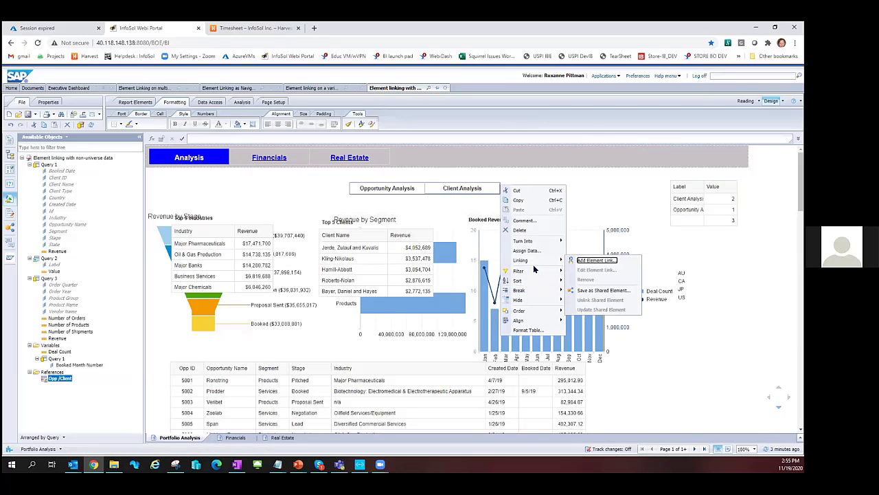
left_click(595, 260)
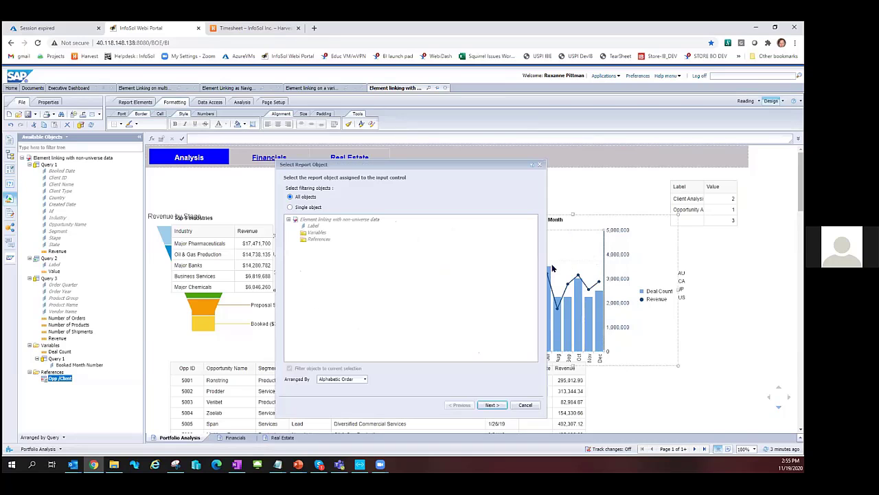
left_click(488, 405)
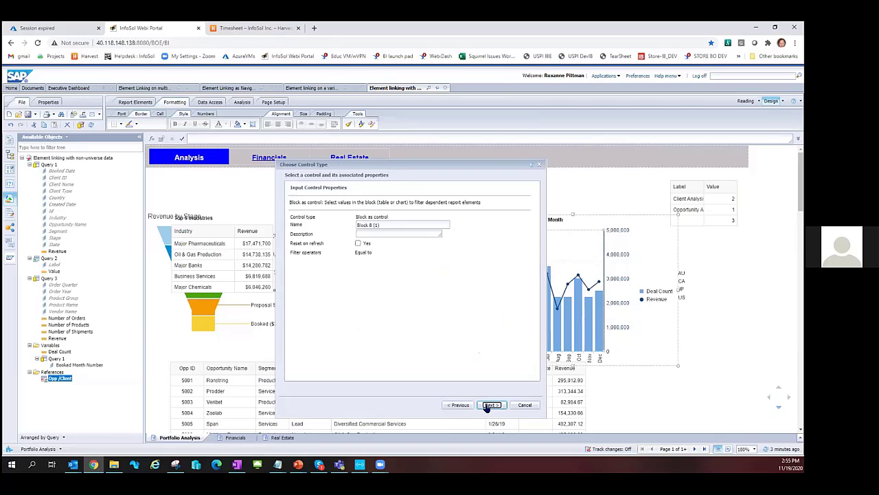
left_click(489, 405)
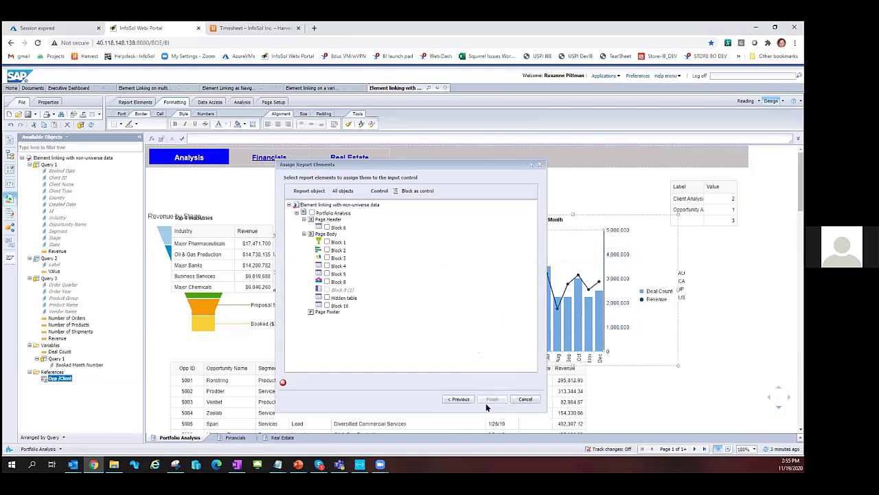
left_click(327, 297)
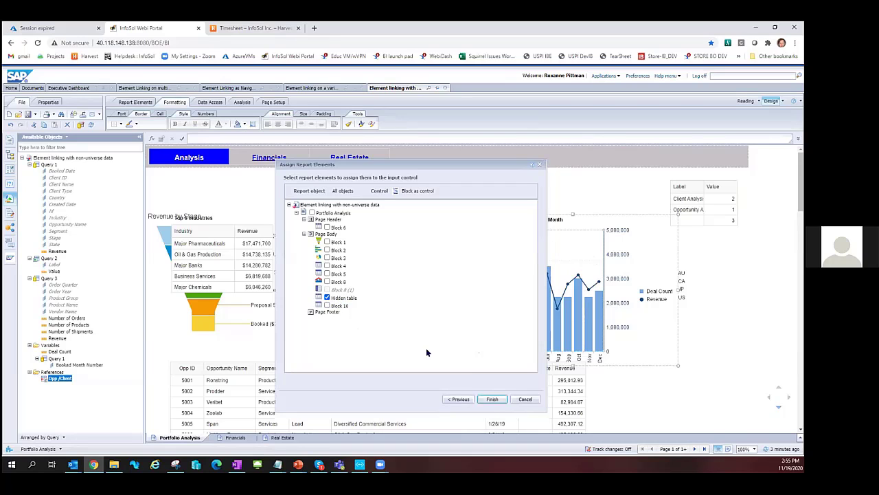
left_click(493, 400)
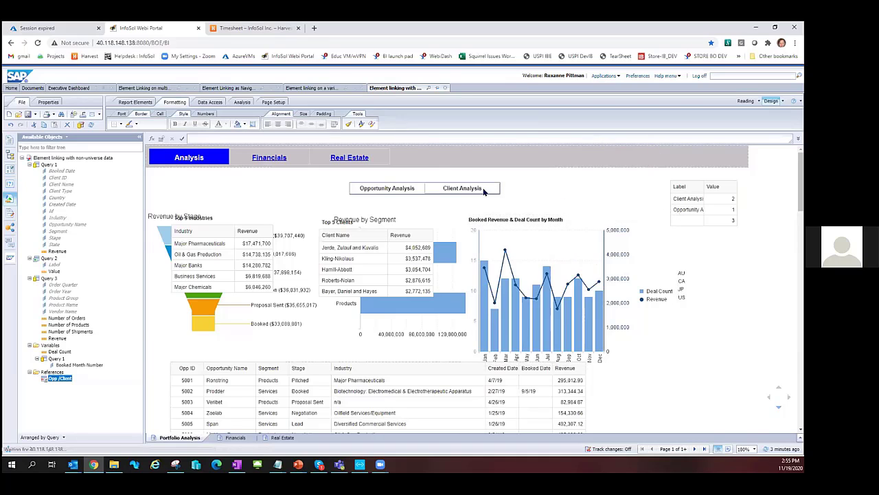
Test the new element link by filtering to Client Analysis, finishing on Opportunity Analysis
left_click(460, 189)
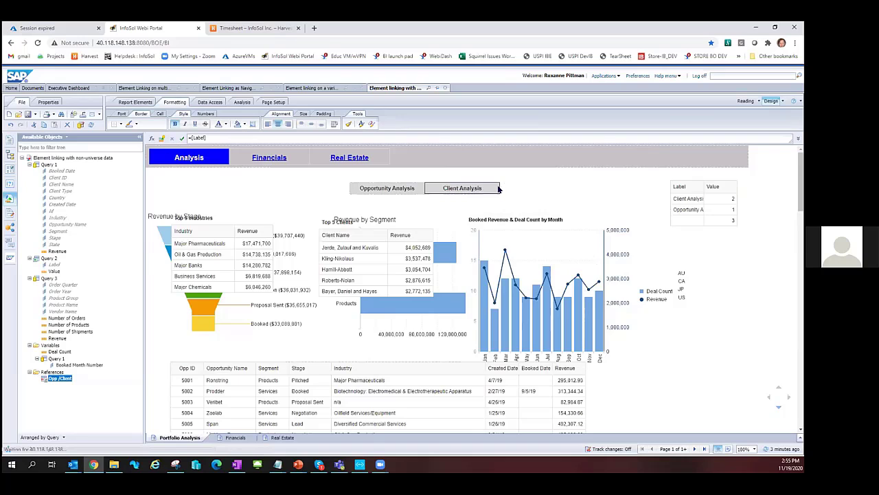
left_click(462, 189)
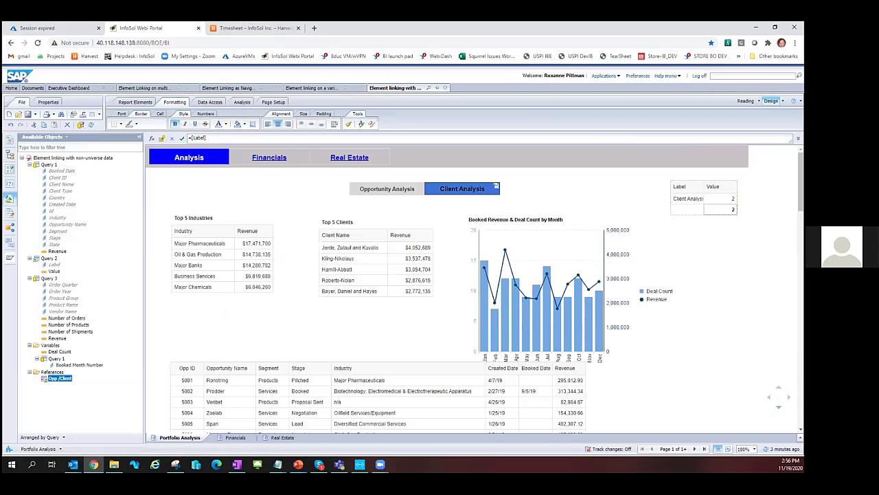
left_click(393, 189)
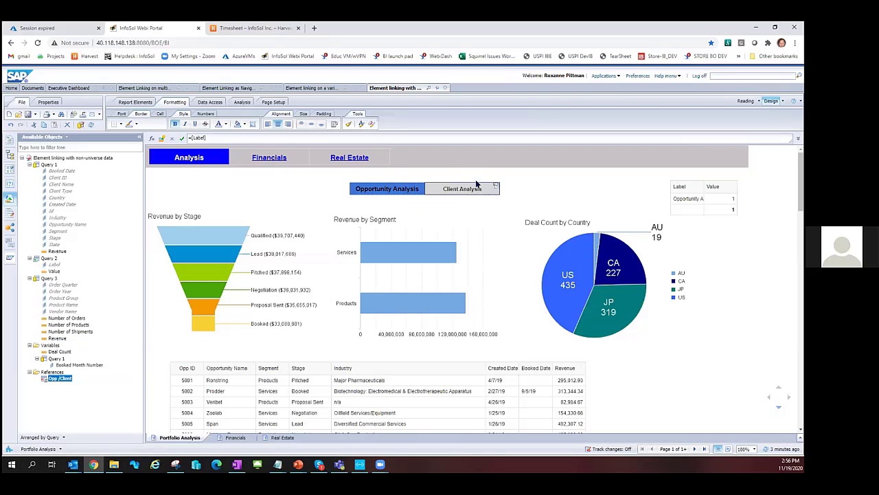
mouse_move(494, 191)
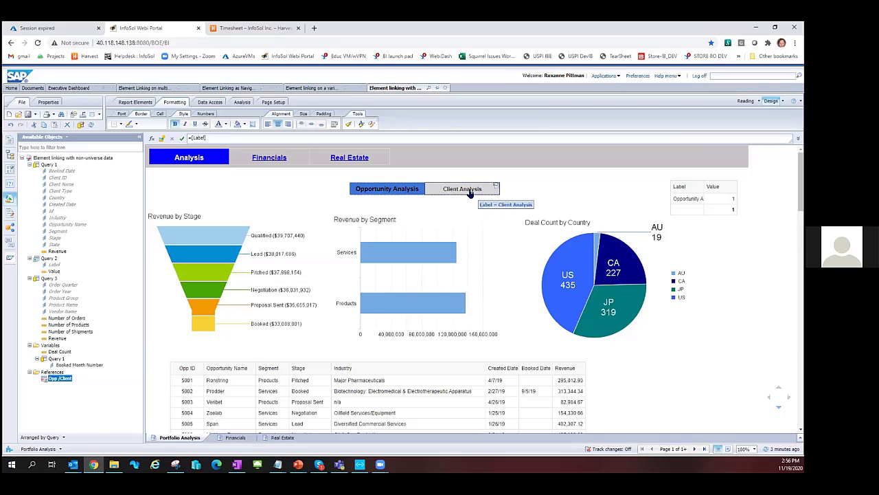
left_click(491, 206)
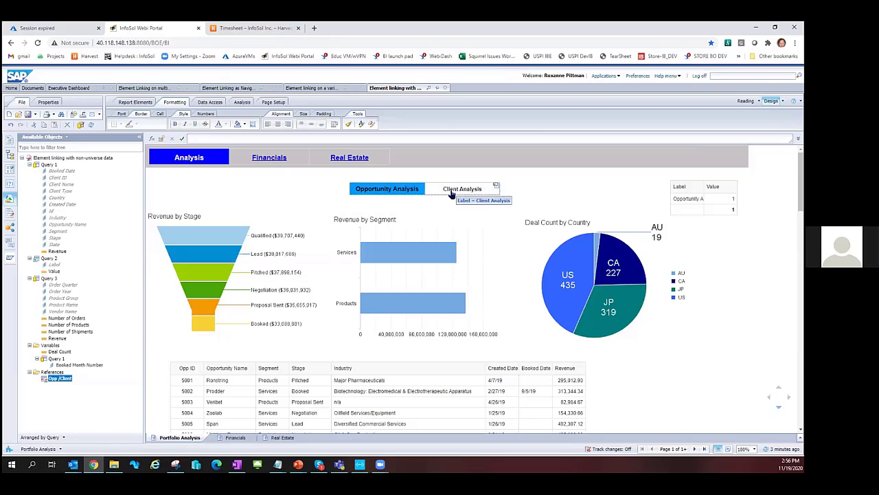
Open the Opp / Client color conditional formatting rule for editing and review its Client Analysis and Opportunity Analysis conditions
left_click(496, 186)
left_click(516, 220)
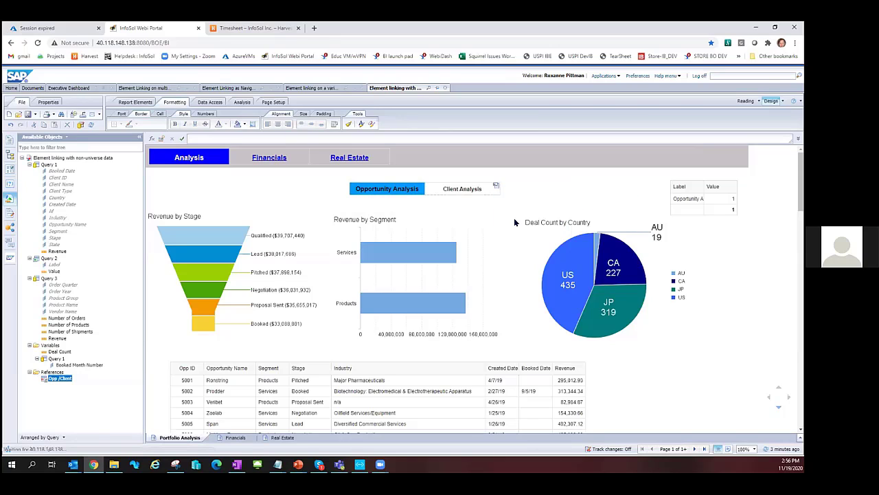
left_click(242, 103)
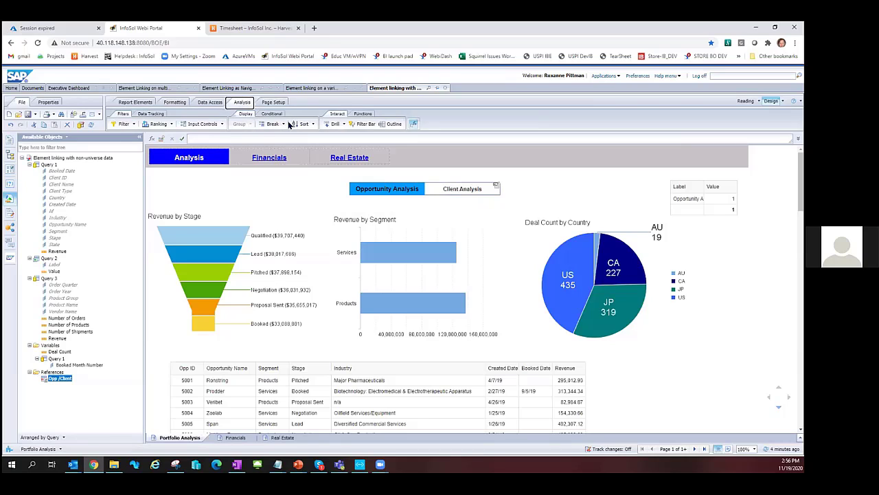
left_click(271, 114)
left_click(270, 126)
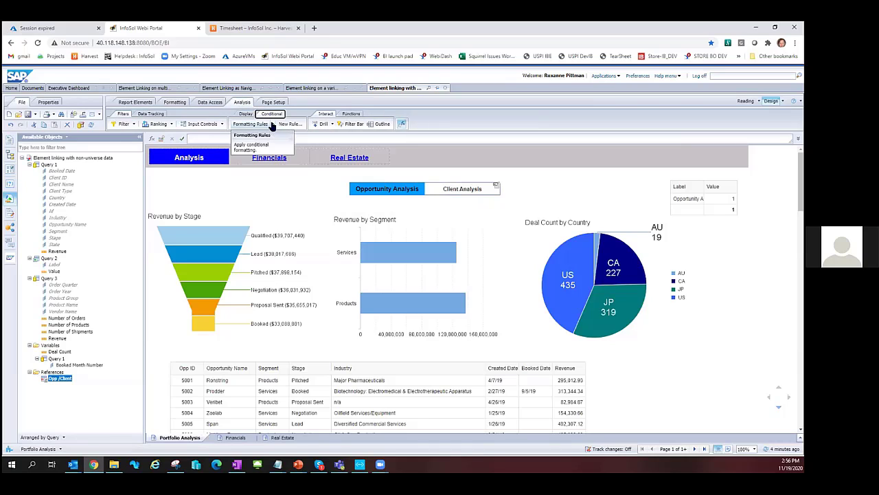
left_click(261, 147)
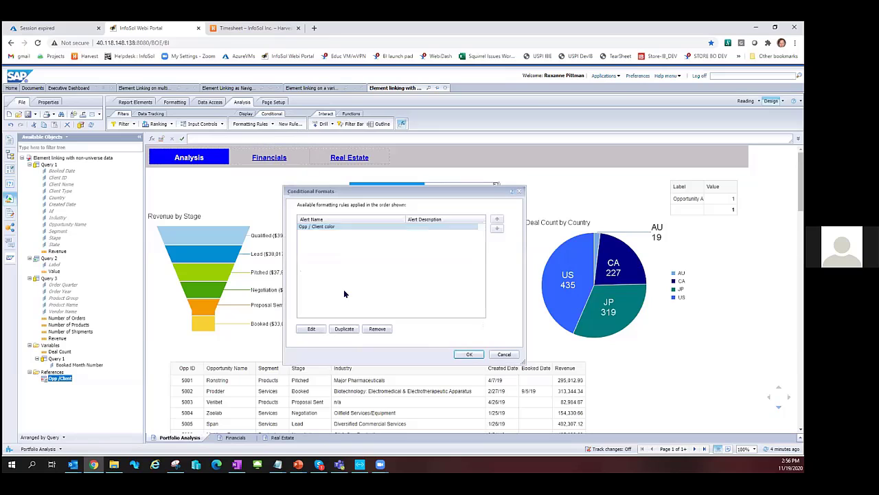
left_click(311, 329)
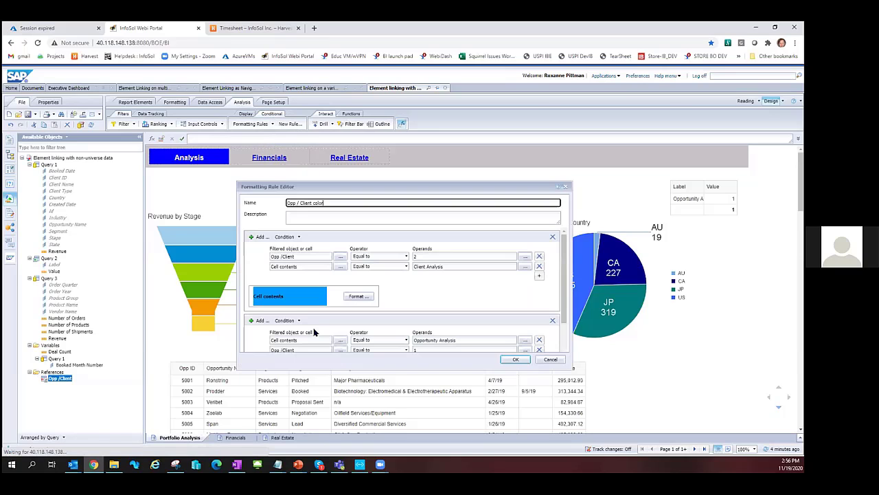
left_click_drag(451, 183, 391, 100)
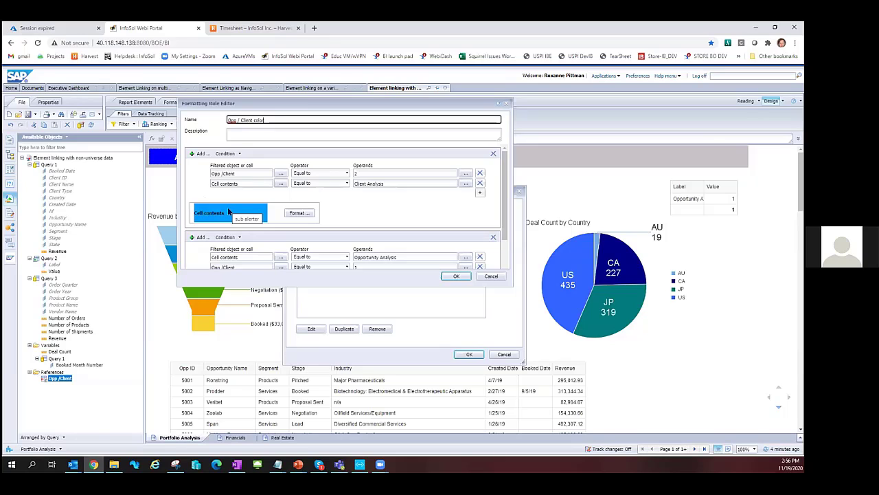
scroll(229, 212, "down", 2)
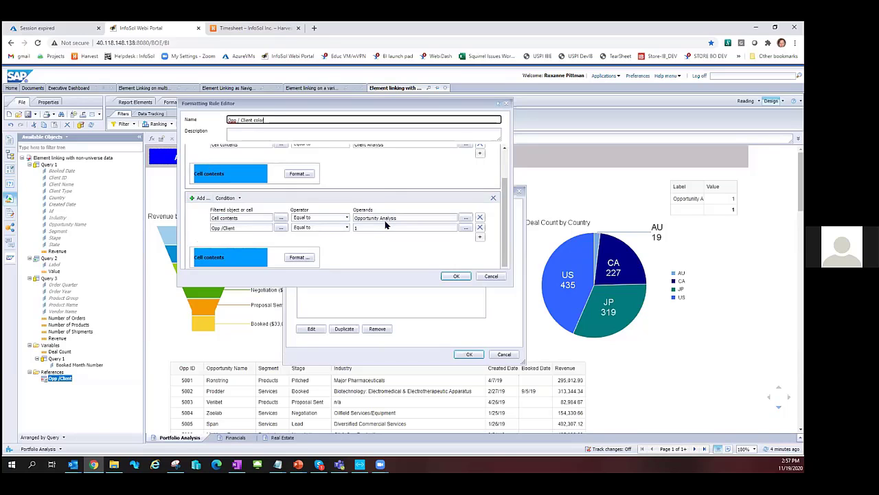
Review both conditions of the Opp / Client color rule, then accept the rule and close the conditional formats
scroll(394, 198, "up", 2)
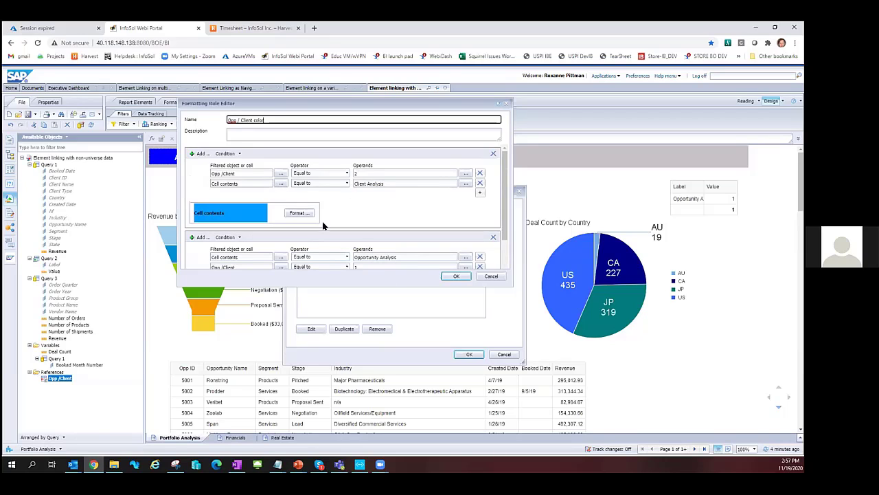
left_click(464, 277)
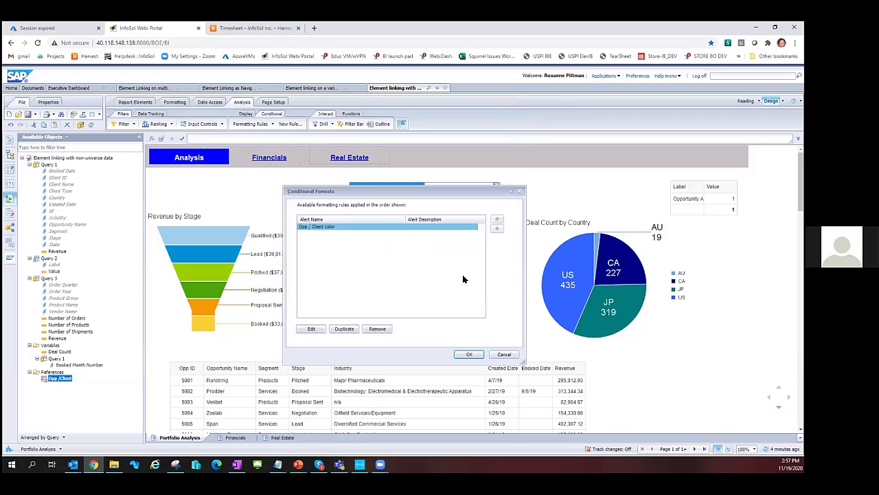
left_click(468, 353)
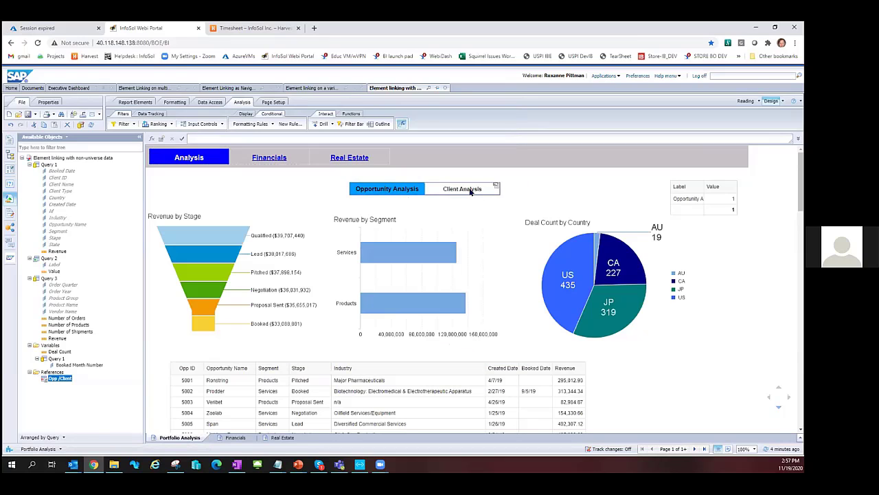
Enable the element link on the Opportunity / Client Analysis table and test it with Client Analysis, finishing on Opportunity Analysis
left_click(498, 186)
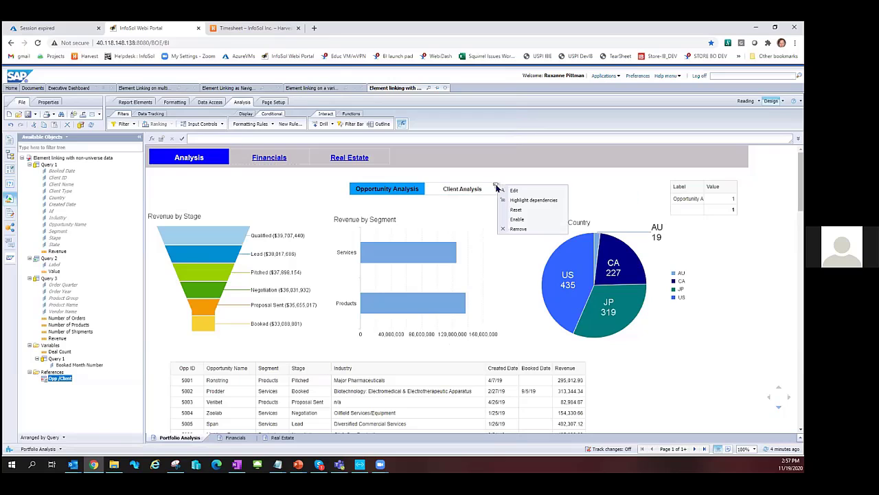
left_click(517, 219)
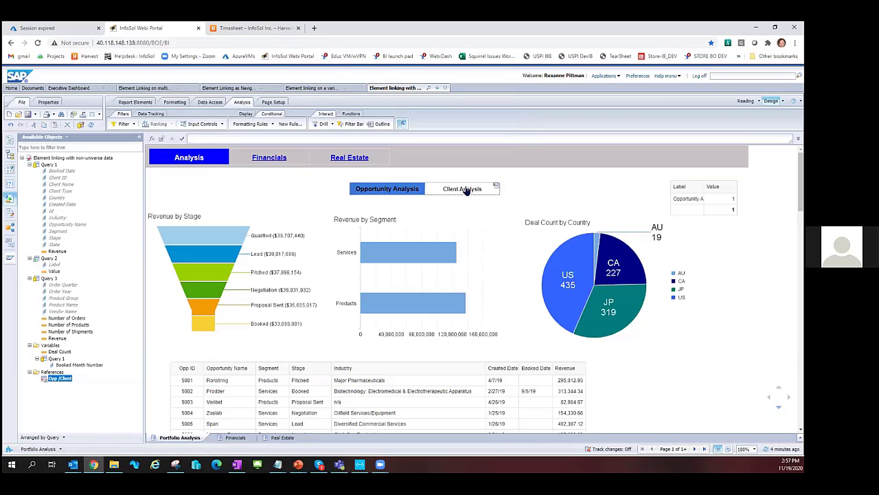
left_click(465, 189)
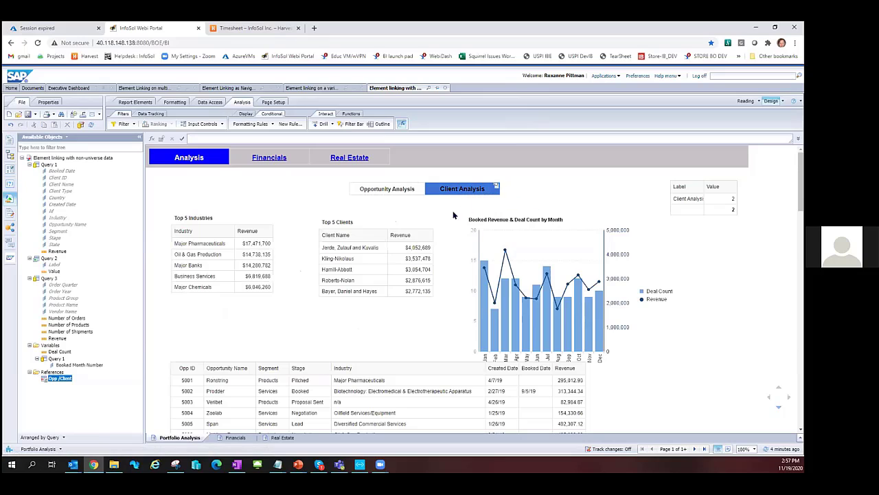
left_click(377, 191)
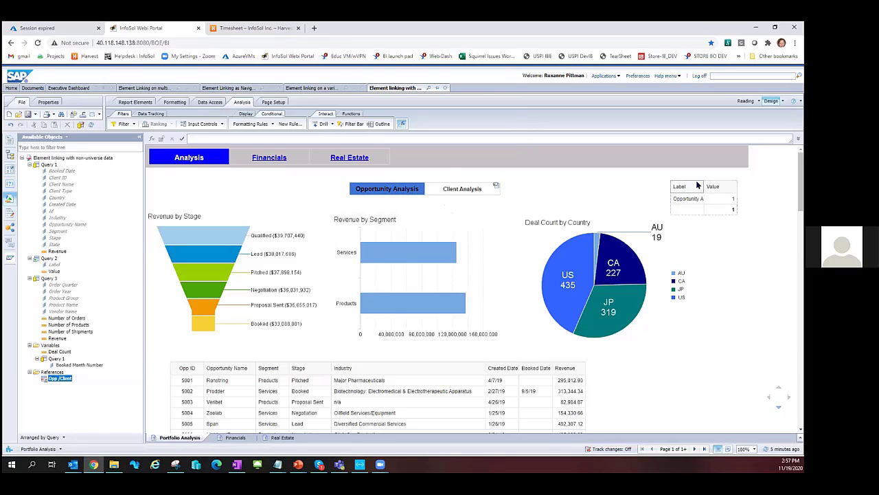
Hide the Label and Value table beside the Opportunity / Client Analysis selector
left_click(719, 209)
right_click(737, 192)
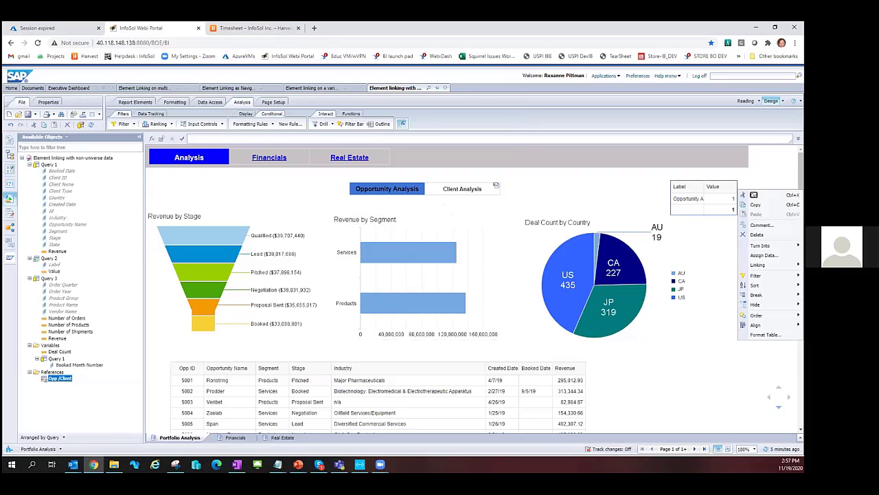
mouse_move(755, 304)
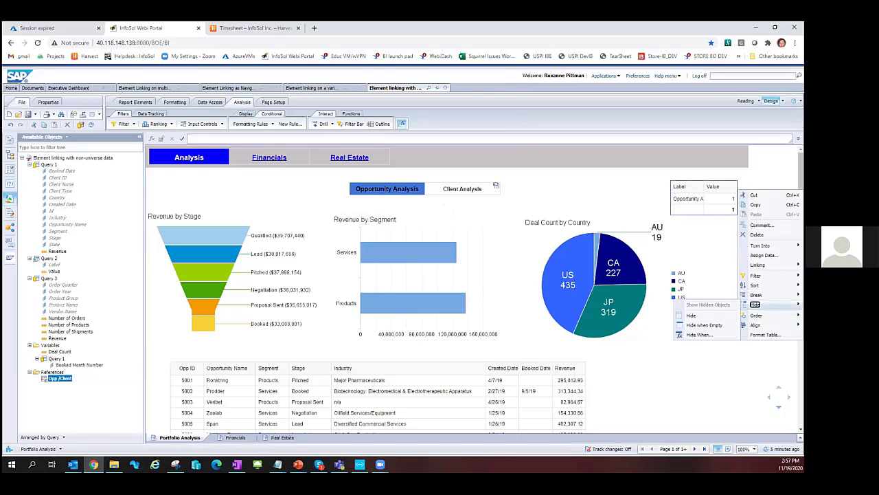
left_click(697, 315)
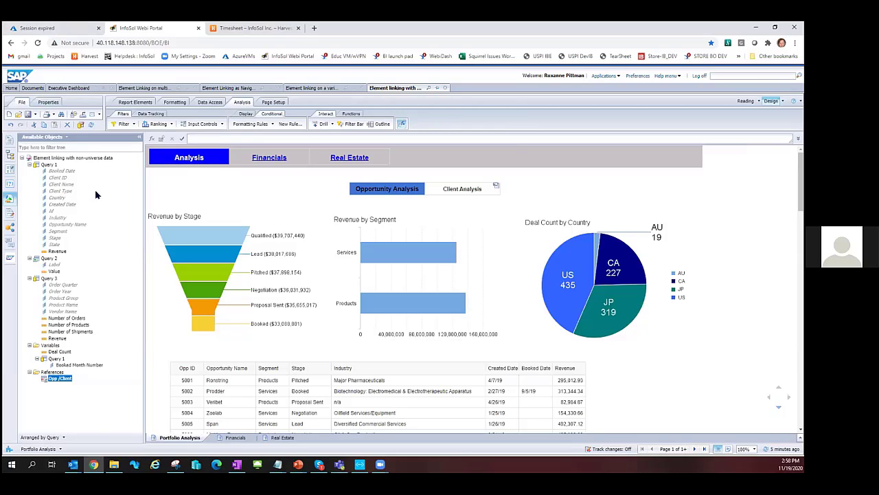
Switch to the document on element linking with multiple blocks and show its Element Linking on Multiple Blocks report
left_click(143, 90)
left_click(202, 438)
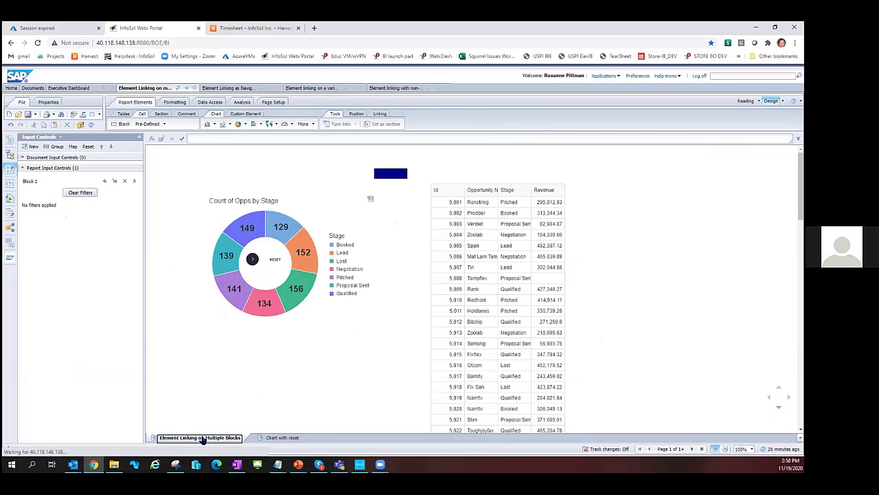
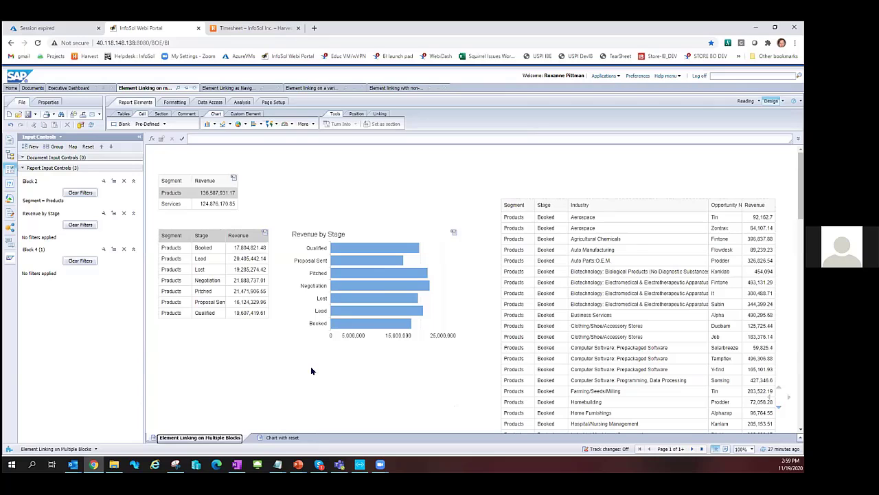
In the Element linking on a variable document, delete the Sales Ranges column from the customer revenue table
left_click(313, 88)
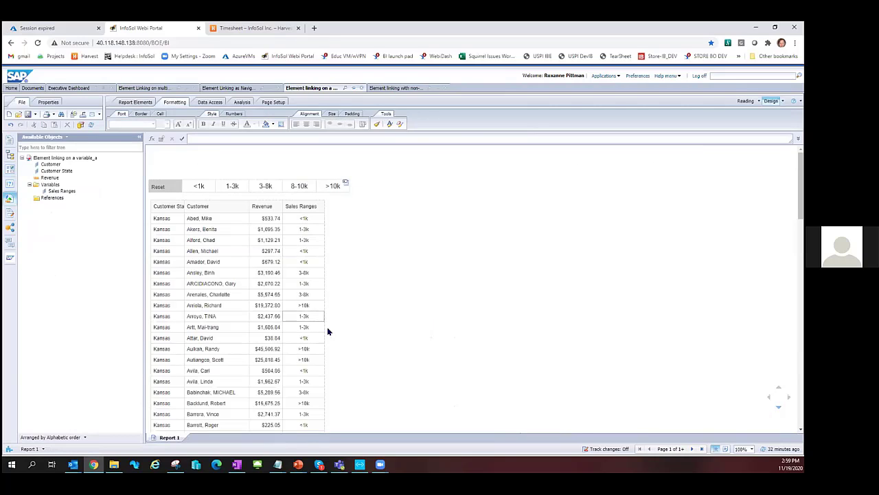
left_click(303, 274)
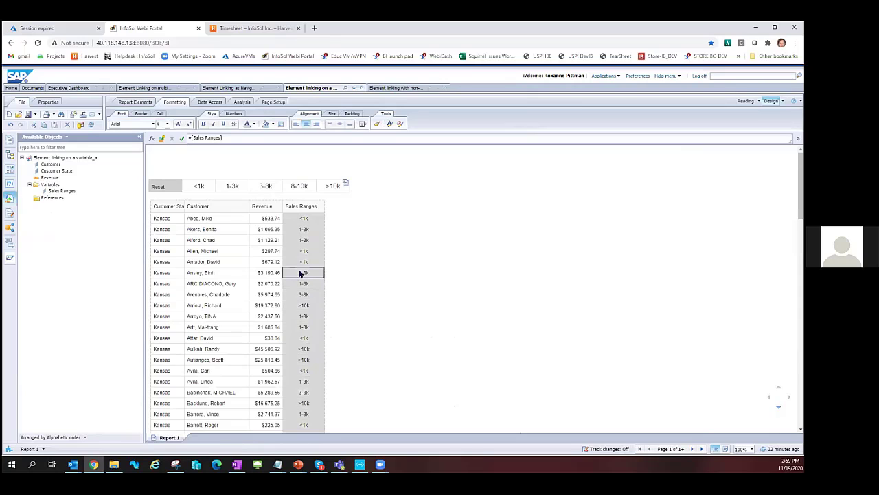
right_click(304, 274)
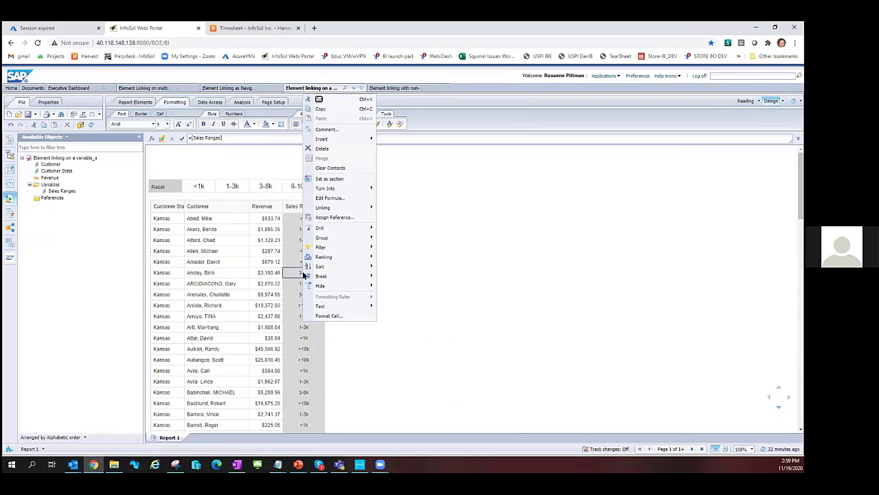
left_click(320, 148)
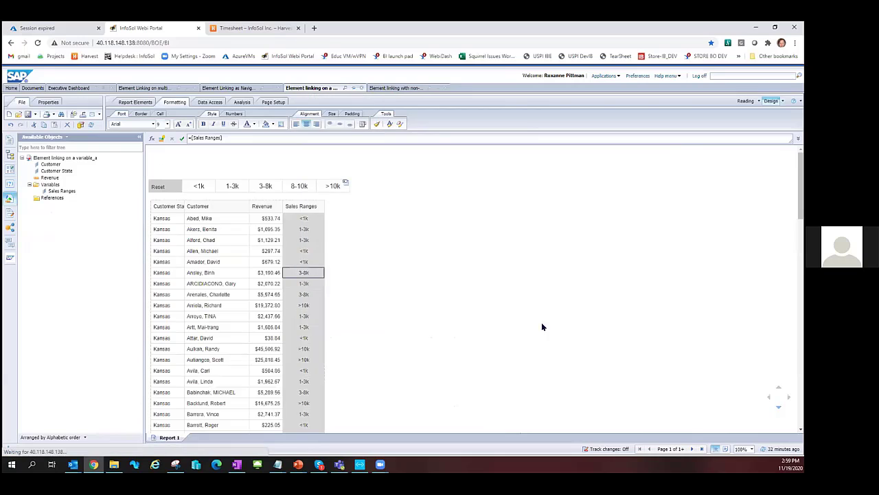
Test the sales range link by filtering customers to >10k and 8-10k, then return to the non-universe data document
left_click(333, 186)
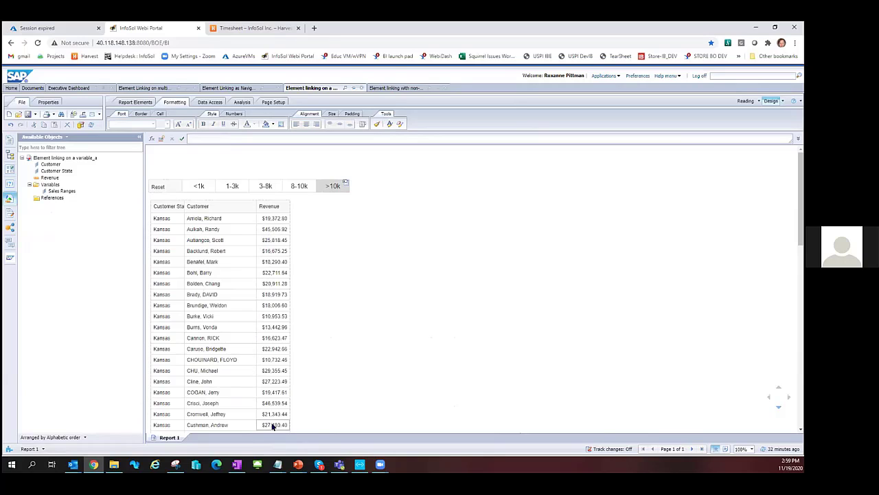
left_click(298, 186)
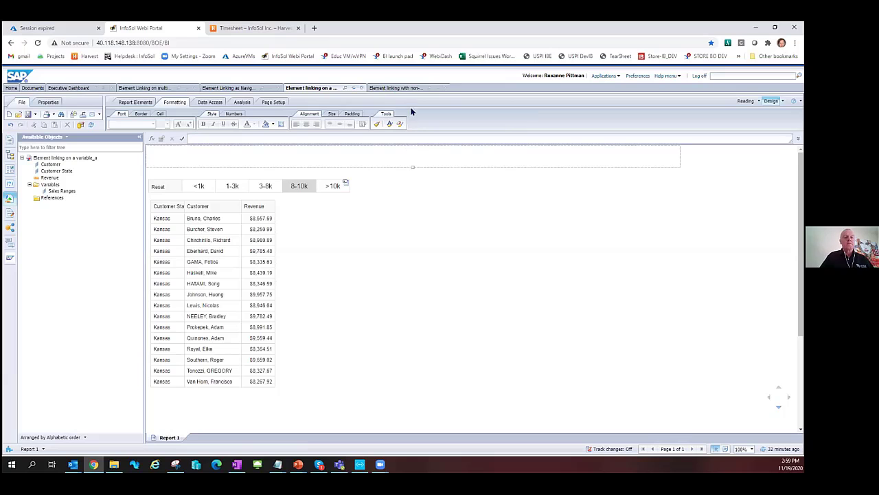
left_click(402, 89)
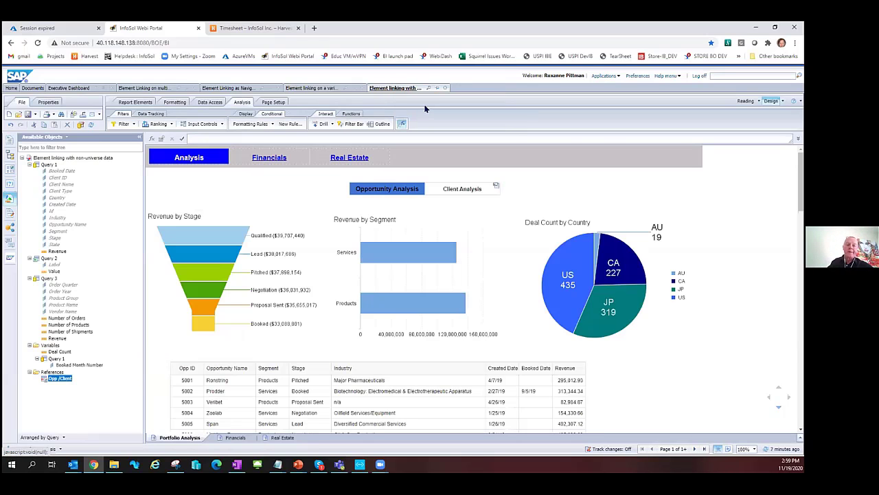